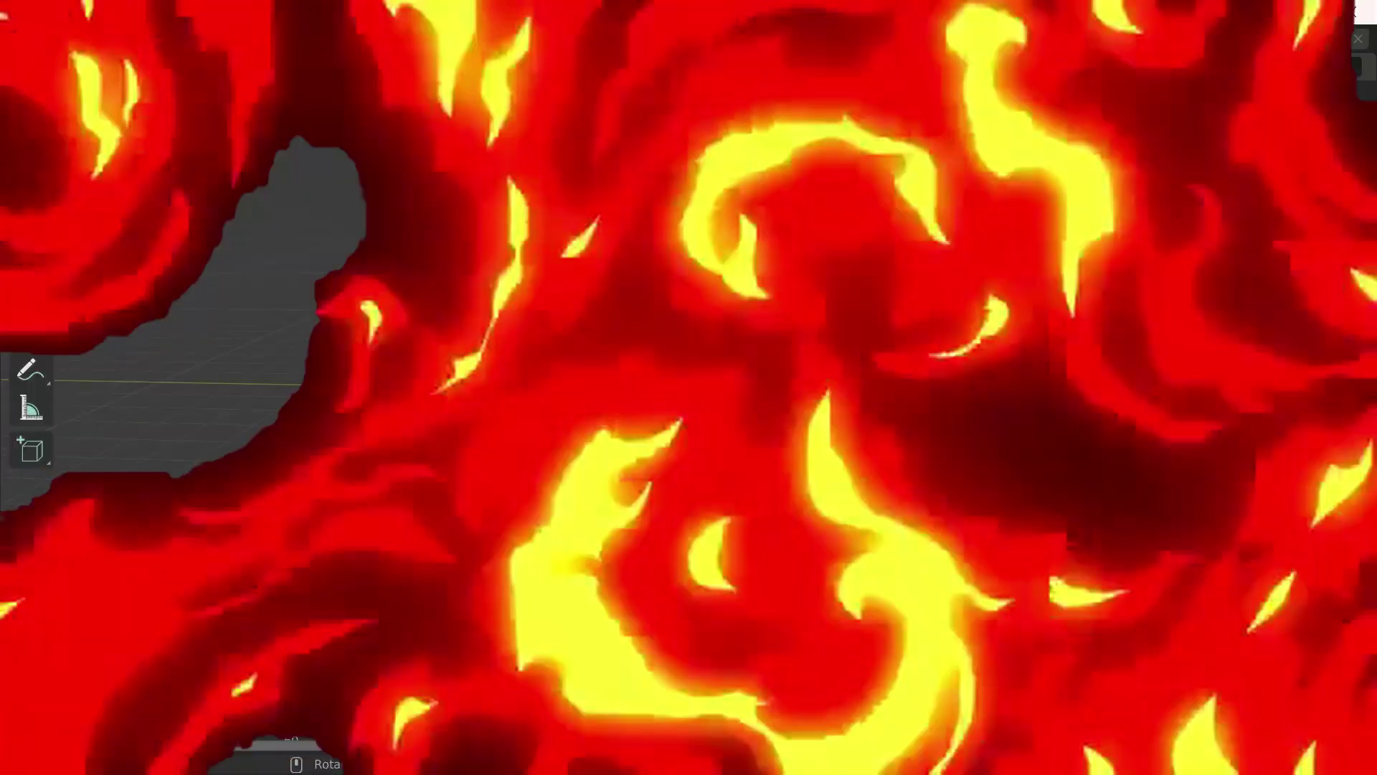
Step: Replace all the default scene objects with a mesh plane at the origin, scaled up to about 2.69
{"action": "key", "text": "a"}
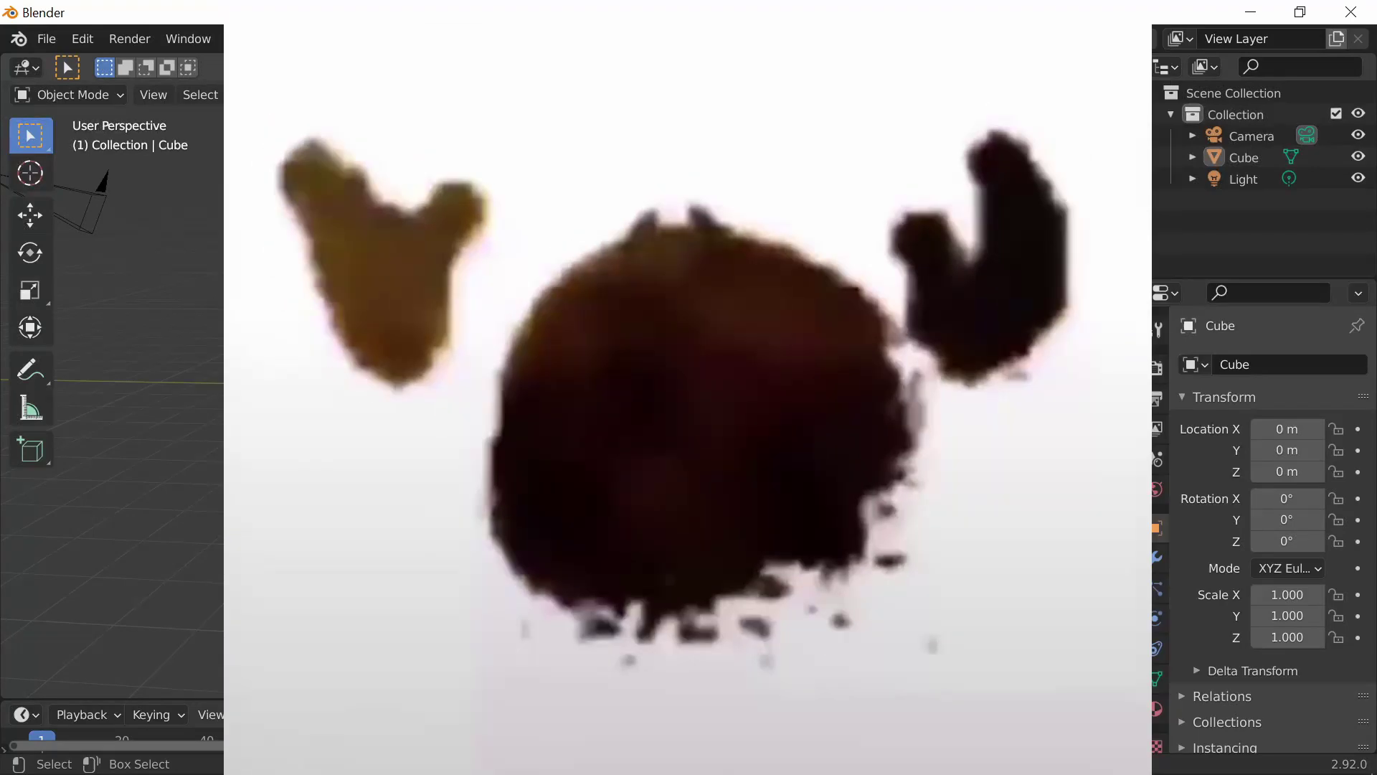
{"action": "key", "text": "Delete"}
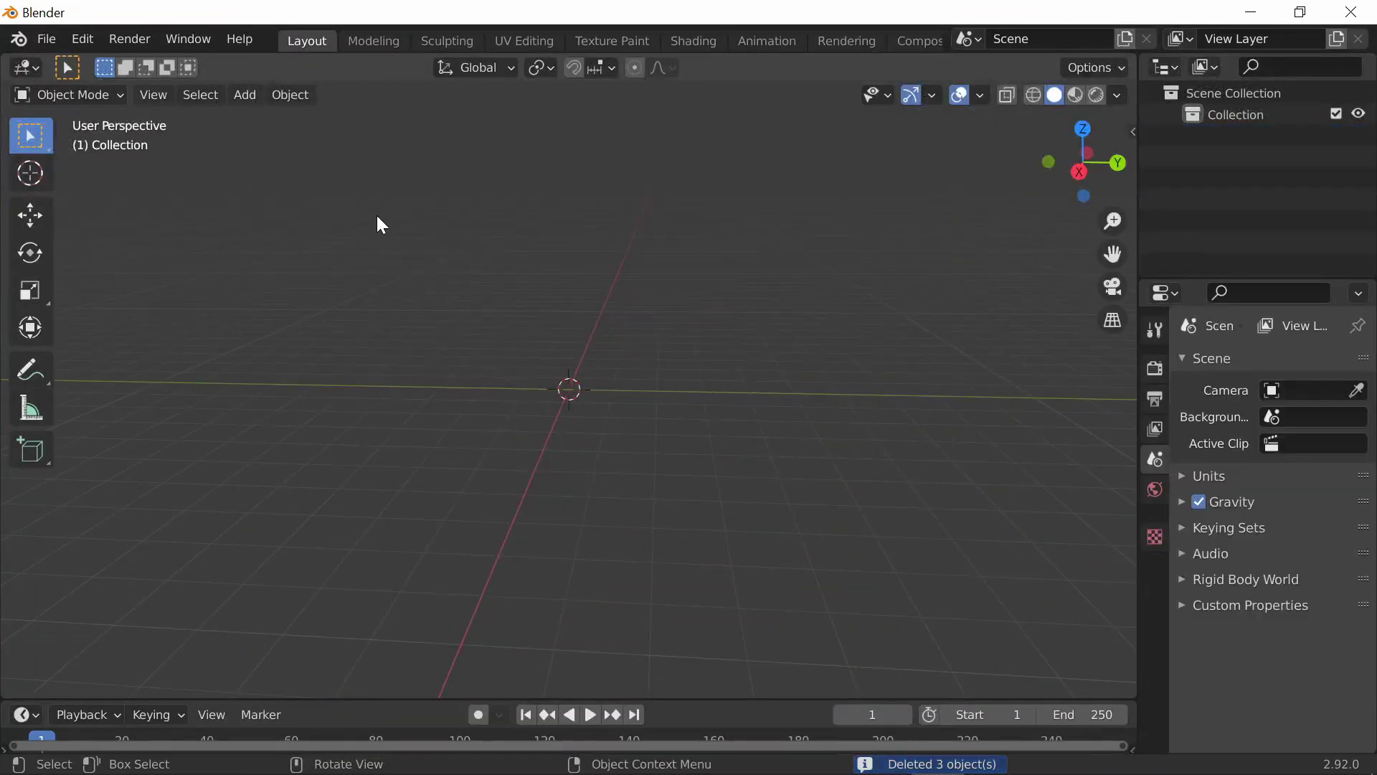
{"action": "left_click", "coordinate": [249, 98]}
{"action": "mouse_move", "coordinate": [280, 117]}
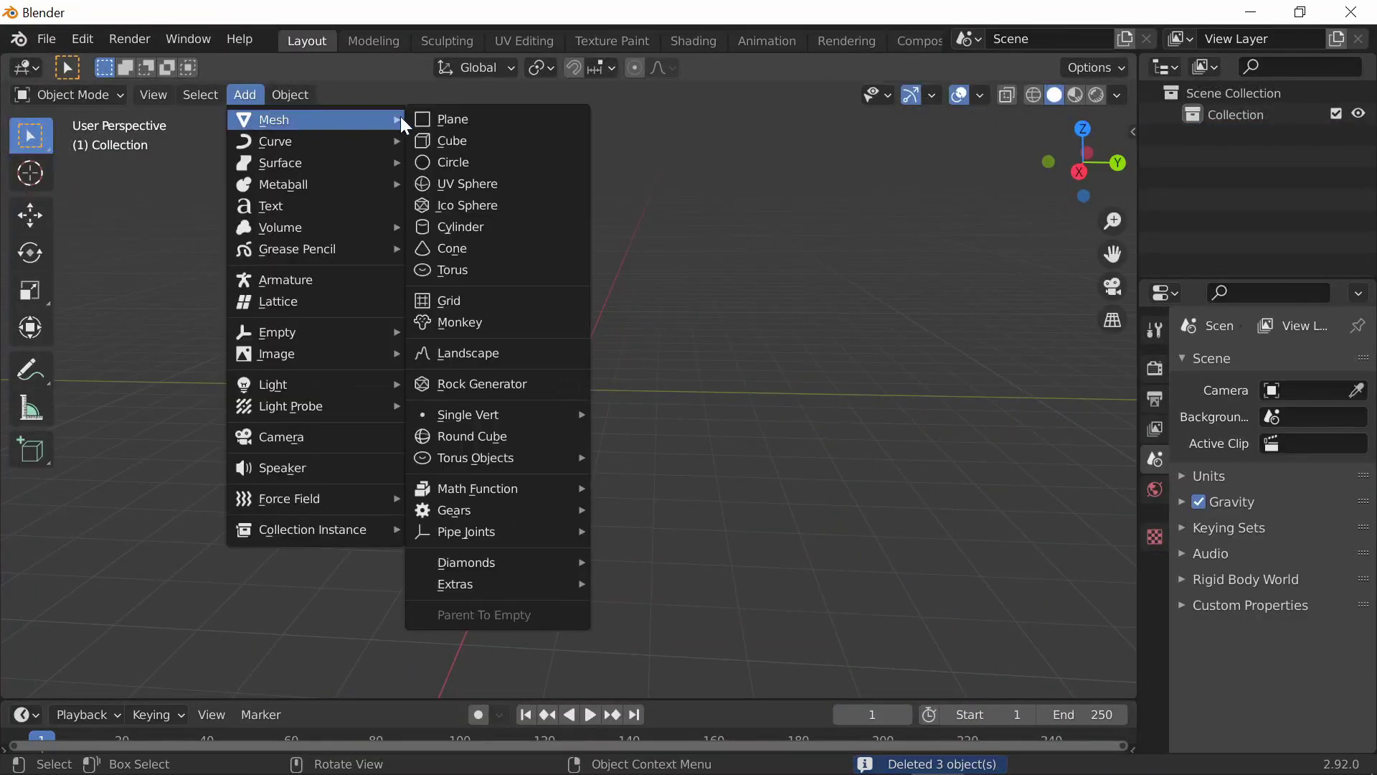
{"action": "left_click", "coordinate": [442, 121]}
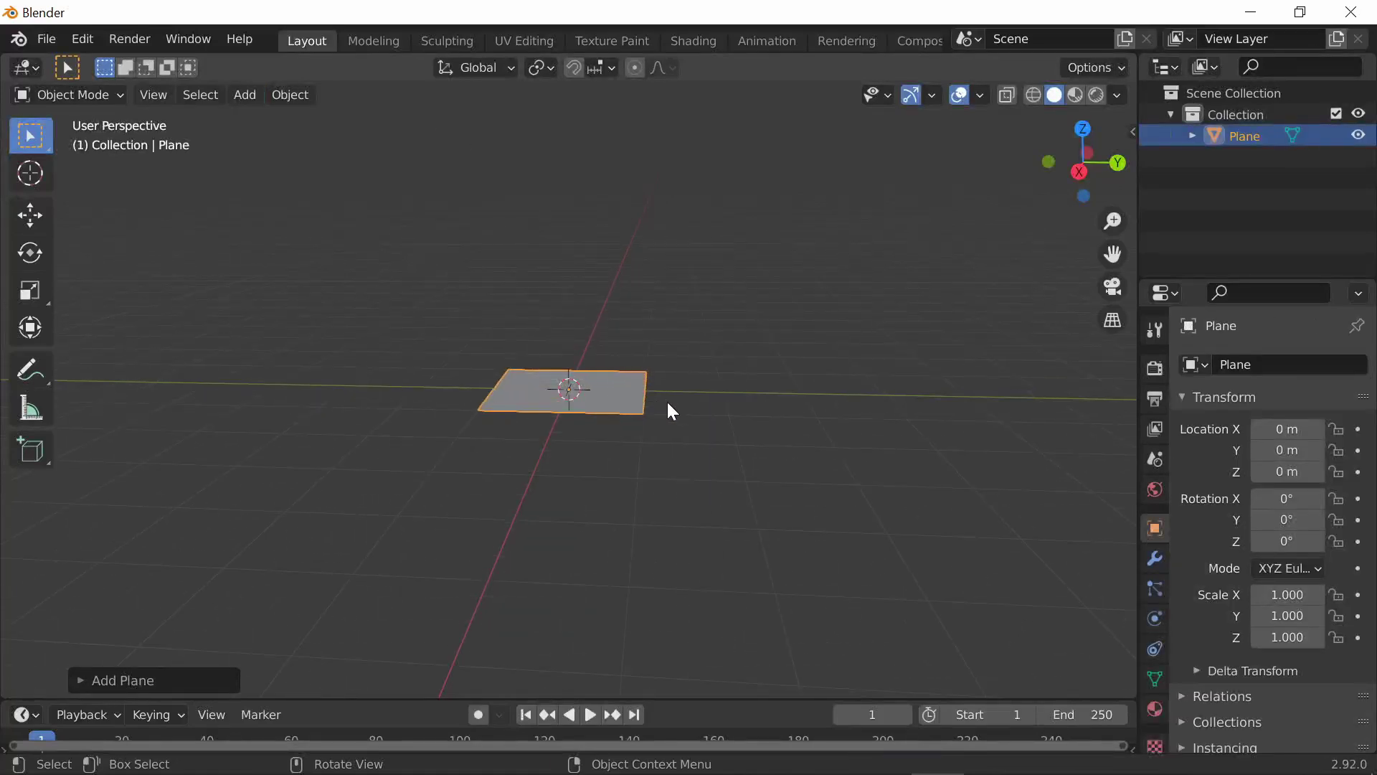
{"action": "key", "text": "s"}
{"action": "left_click", "coordinate": [836, 418]}
Step: Add a cube, raise it along Z to about 1.92 m above the plane, and scale it down to about 0.446
{"action": "left_click", "coordinate": [247, 96]}
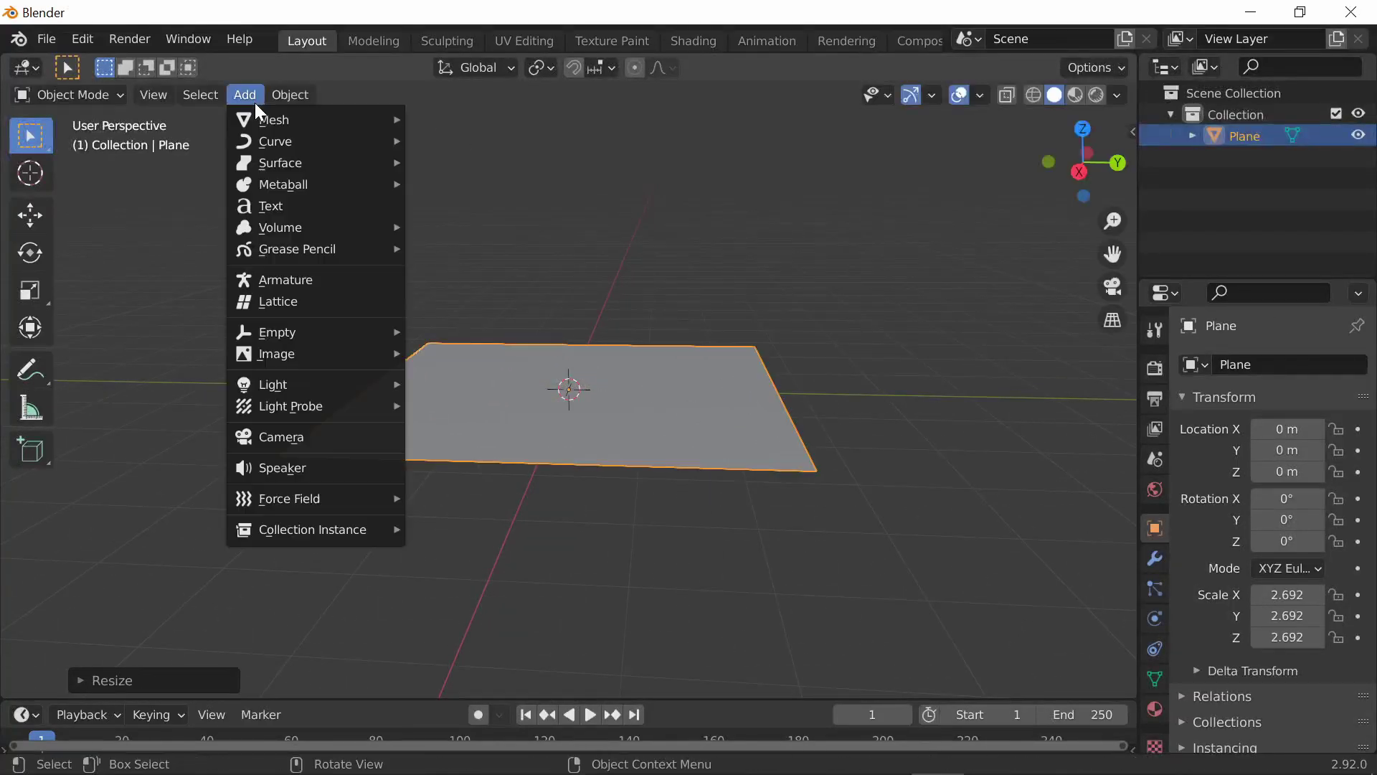
{"action": "mouse_move", "coordinate": [380, 122]}
{"action": "left_click", "coordinate": [423, 123]}
{"action": "key", "text": "g"}
{"action": "key", "text": "z"}
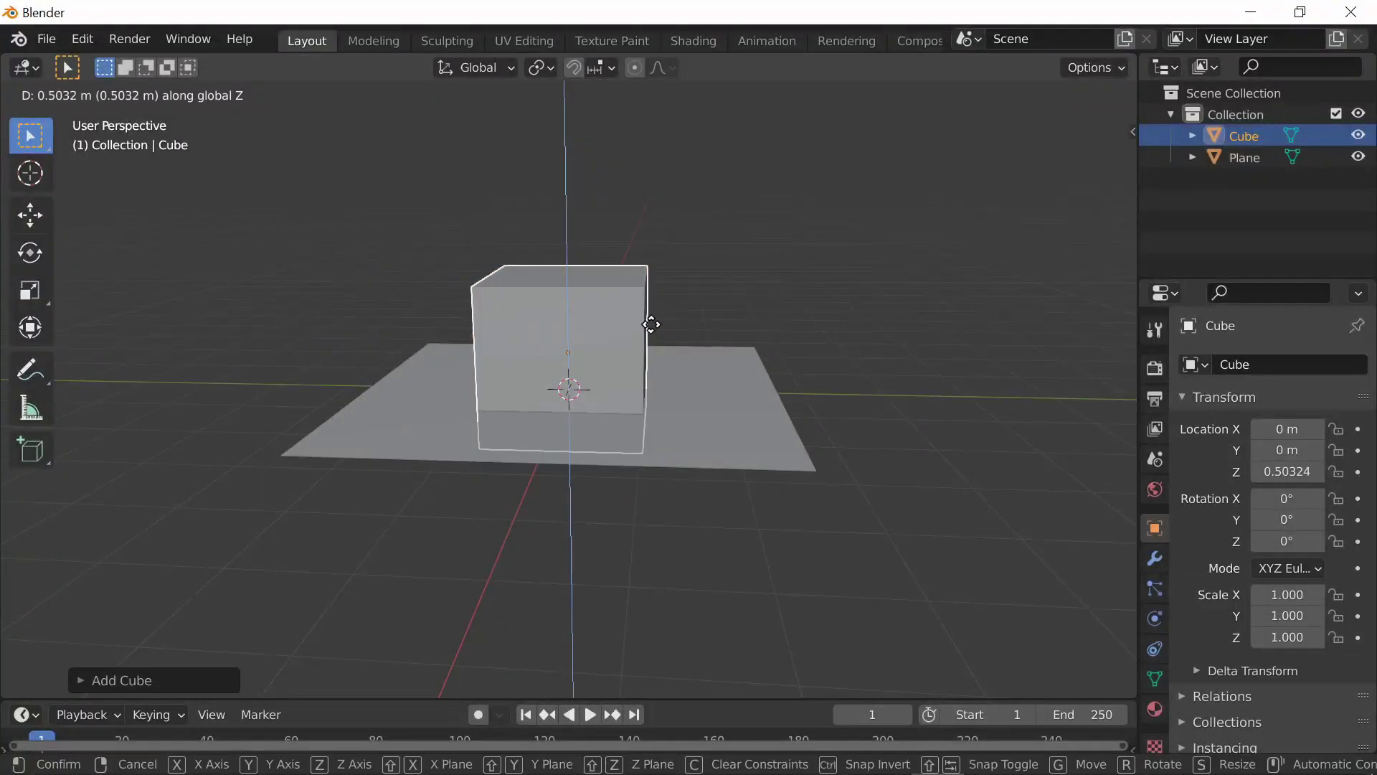
{"action": "left_click", "coordinate": [676, 233]}
{"action": "key", "text": "s"}
{"action": "left_click", "coordinate": [660, 239]}
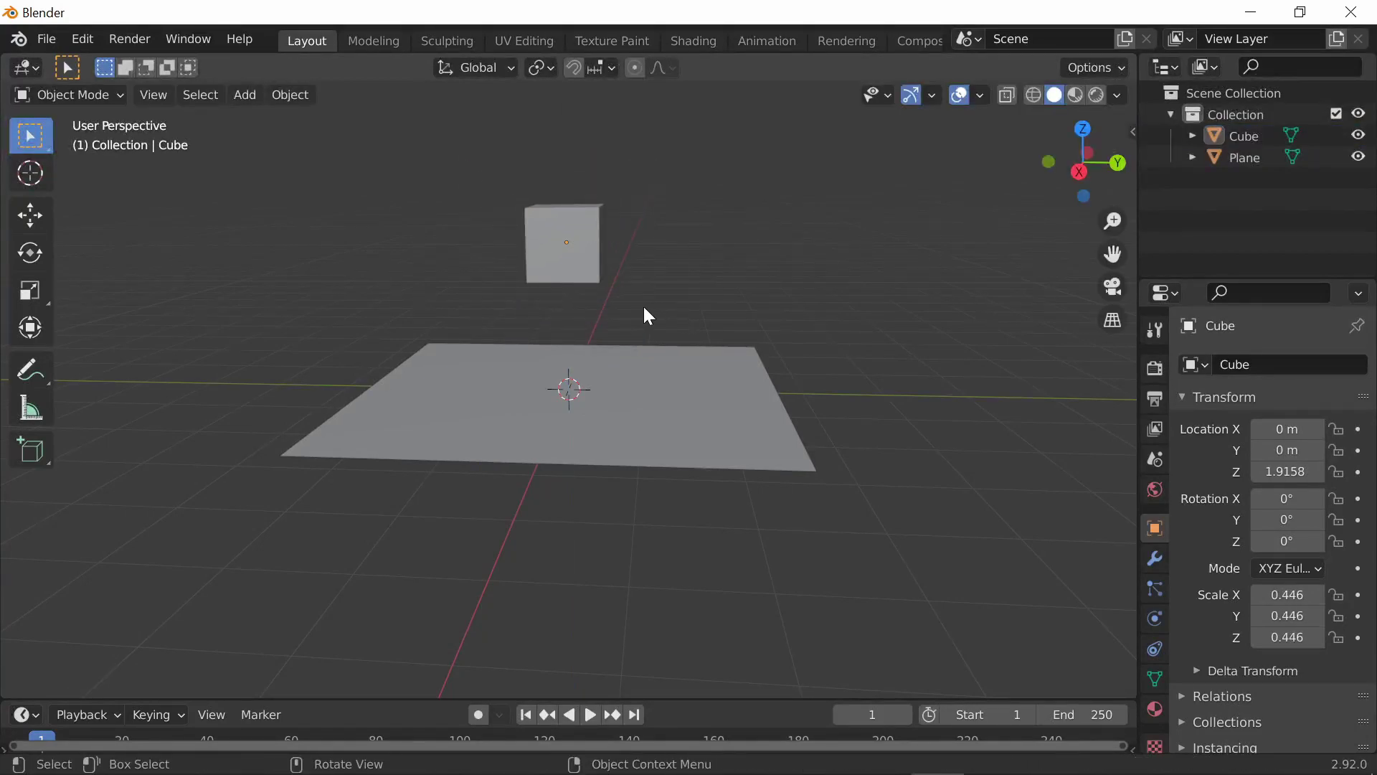
Step: Enable Rigid Body physics on the cube and play the animation to test its fall
{"action": "left_click", "coordinate": [557, 234]}
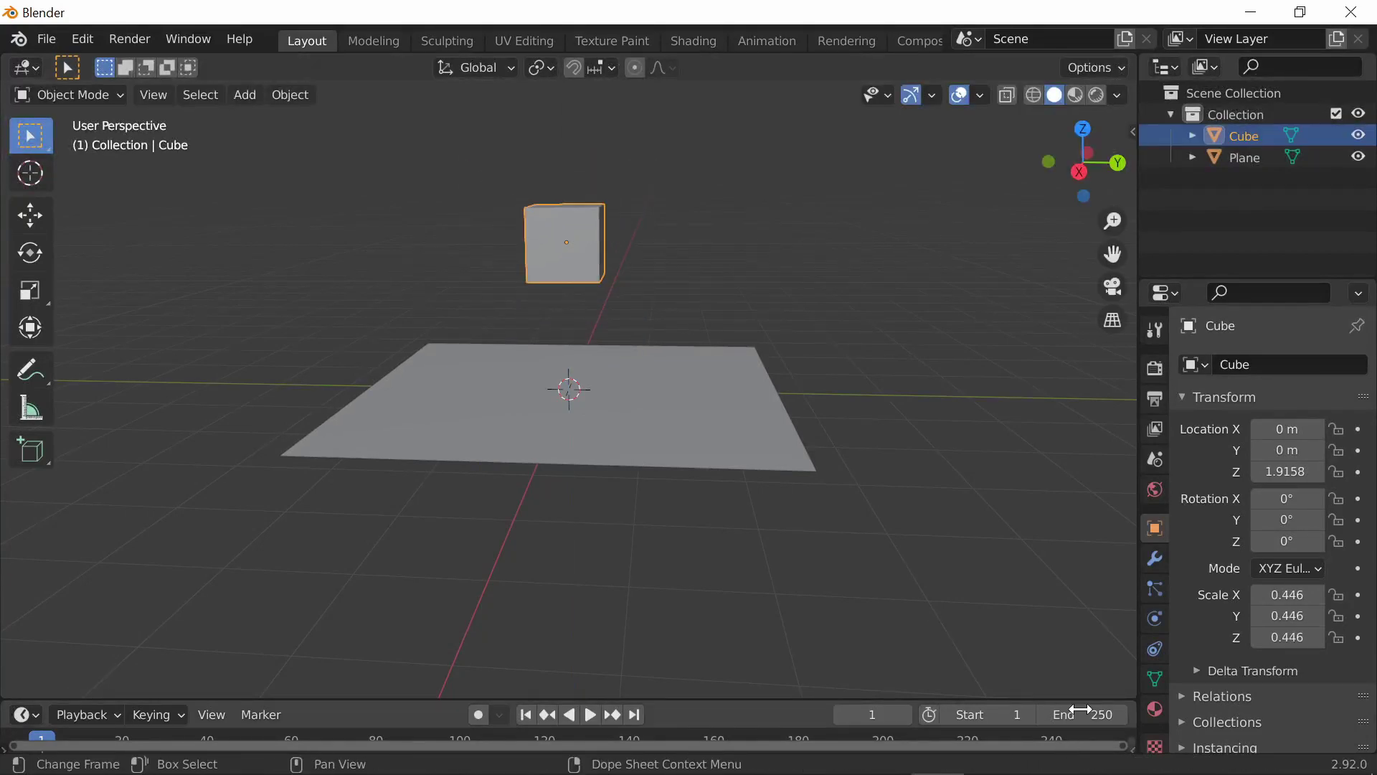
{"action": "left_click", "coordinate": [1163, 622]}
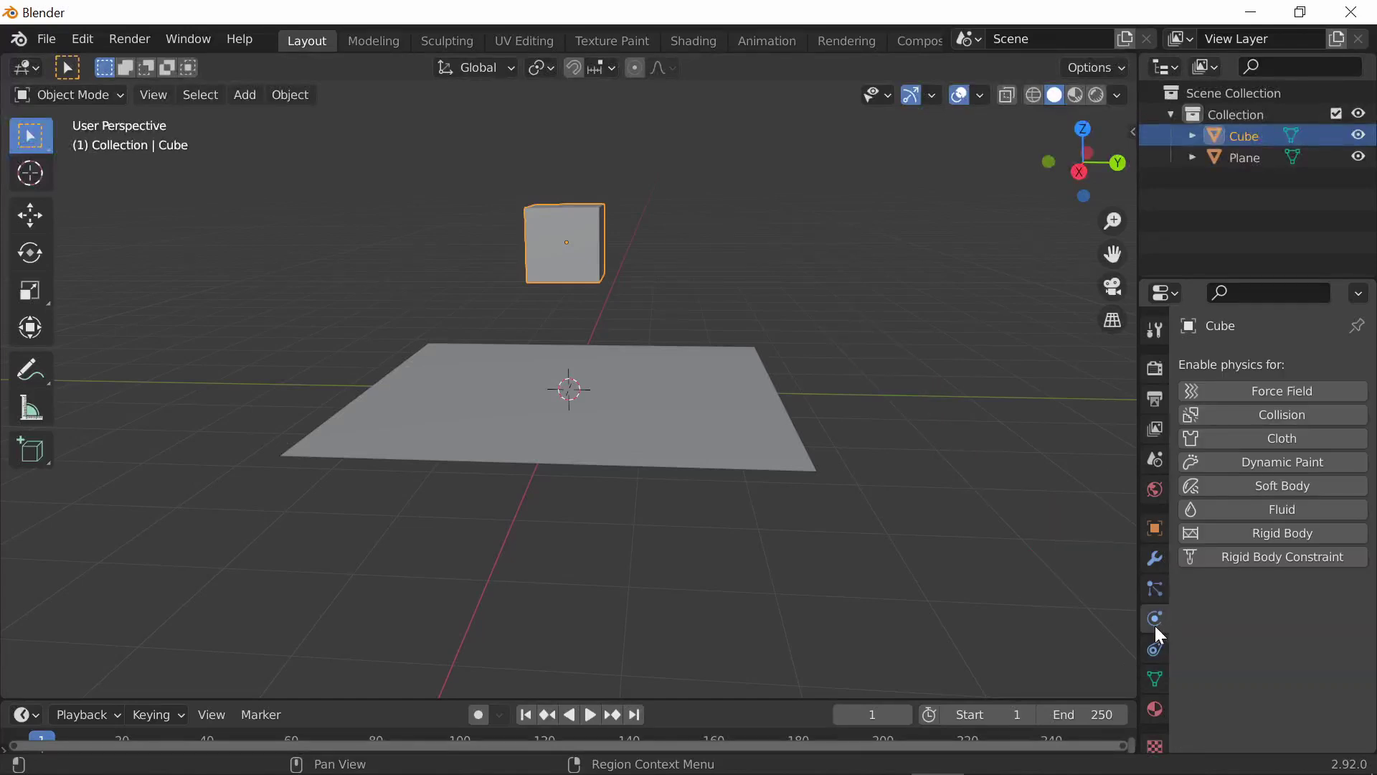
{"action": "left_click", "coordinate": [1273, 538]}
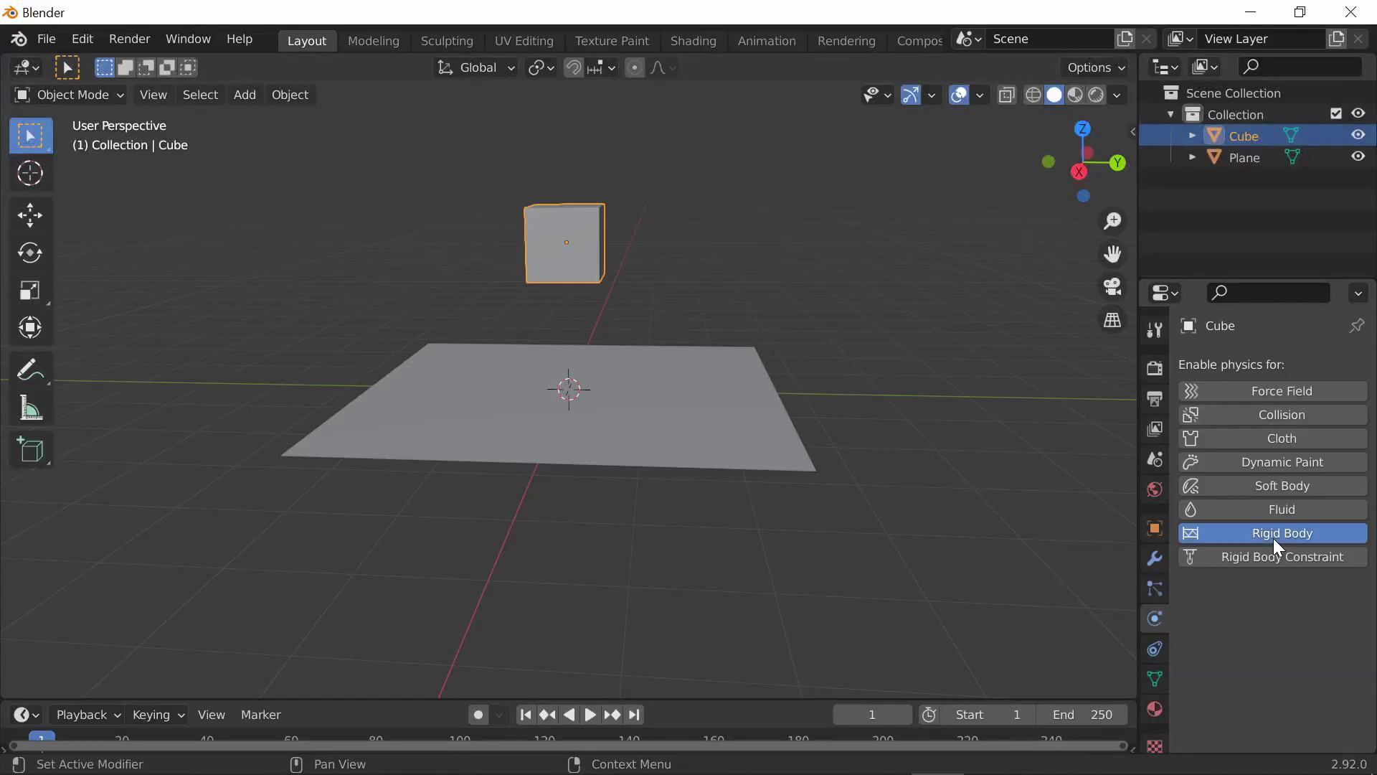
{"action": "left_click", "coordinate": [721, 226]}
{"action": "left_click", "coordinate": [589, 714]}
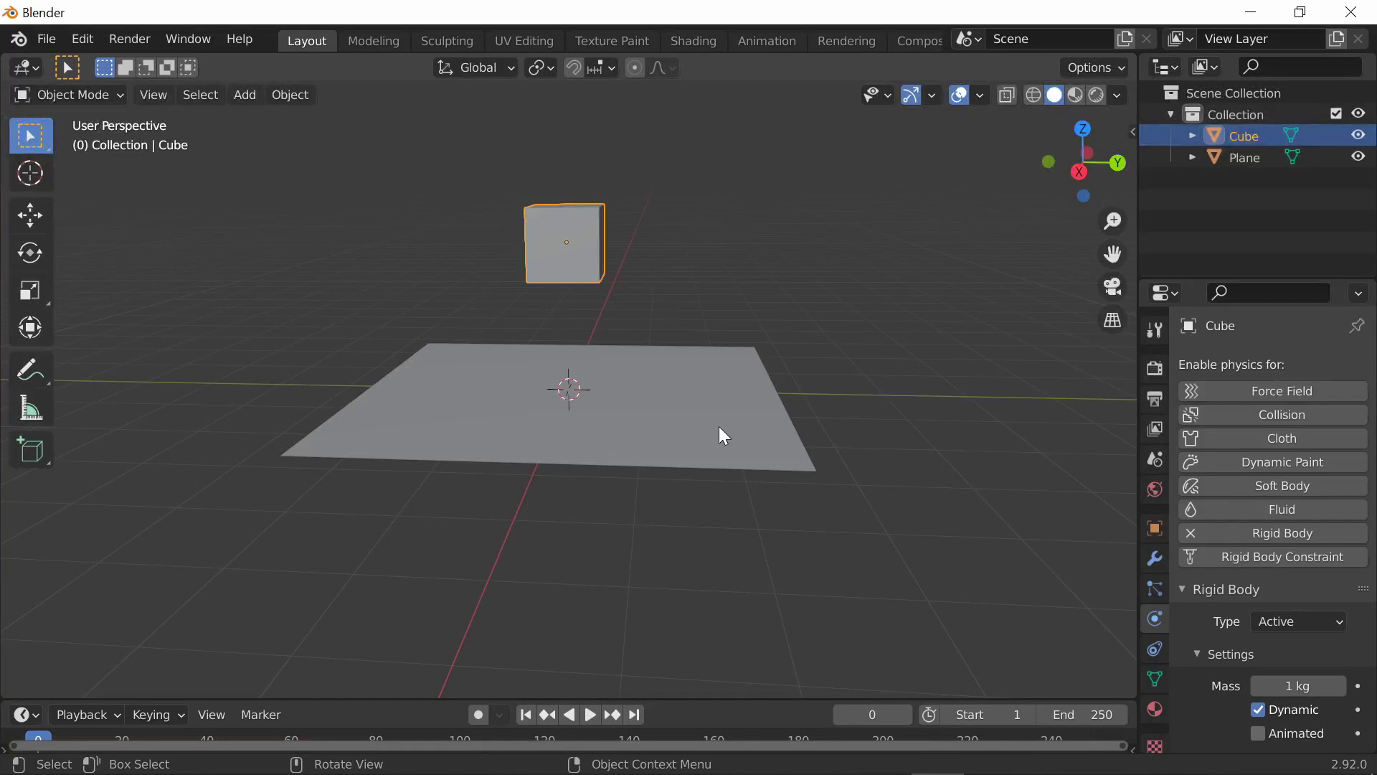
Step: Make the plane a Passive rigid body, play the simulation, and return to the start of the timeline
{"action": "left_click", "coordinate": [720, 428]}
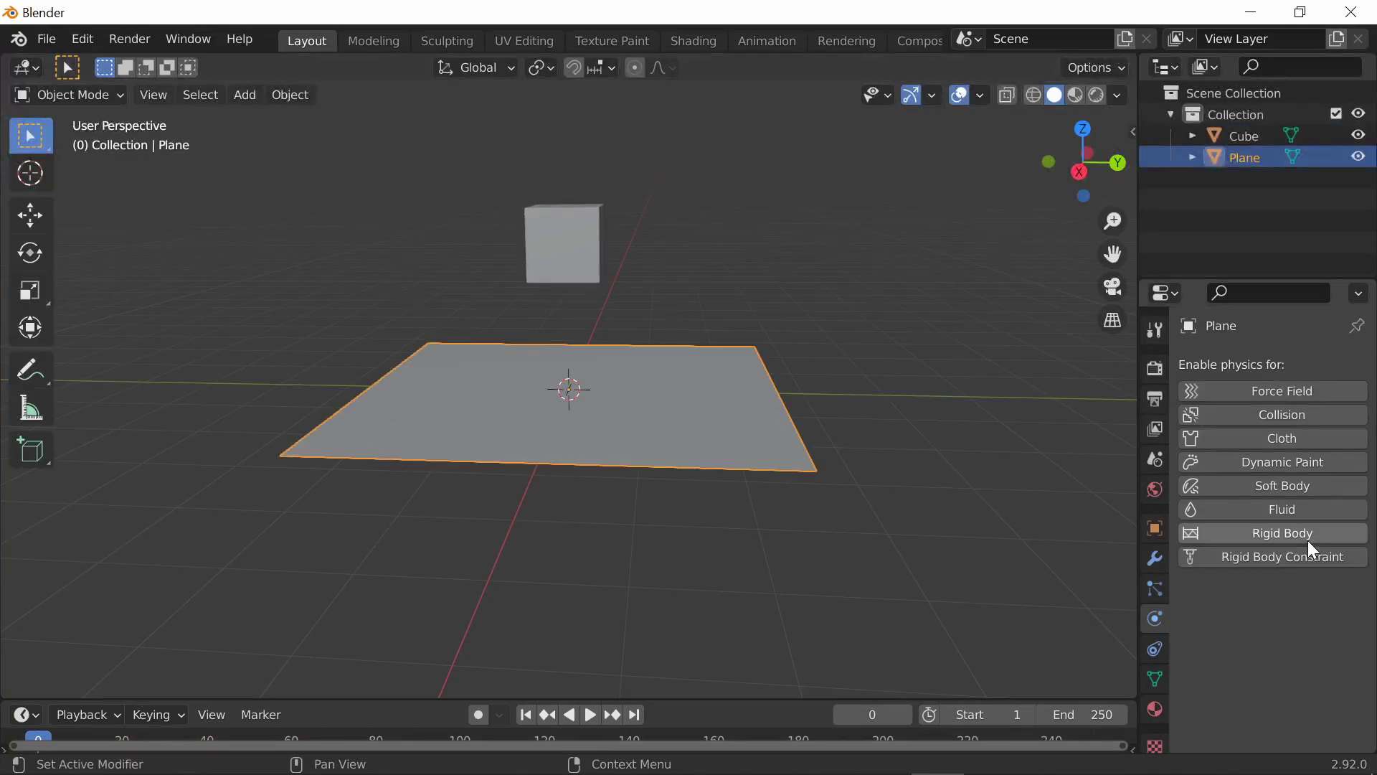
{"action": "left_click", "coordinate": [1307, 540]}
{"action": "scroll", "coordinate": [1285, 587], "scroll_direction": "down", "scroll_amount": 1}
{"action": "left_click", "coordinate": [1291, 594]}
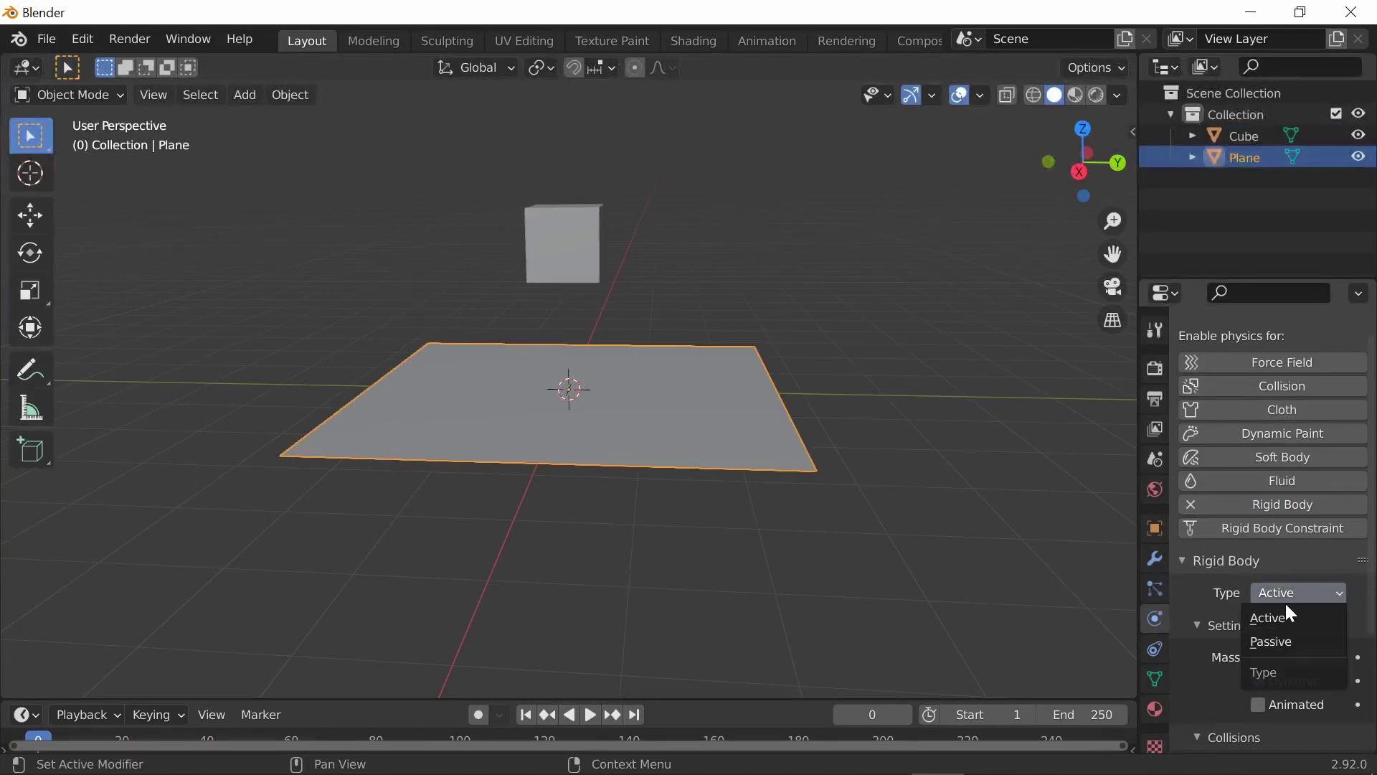
{"action": "left_click", "coordinate": [1280, 639]}
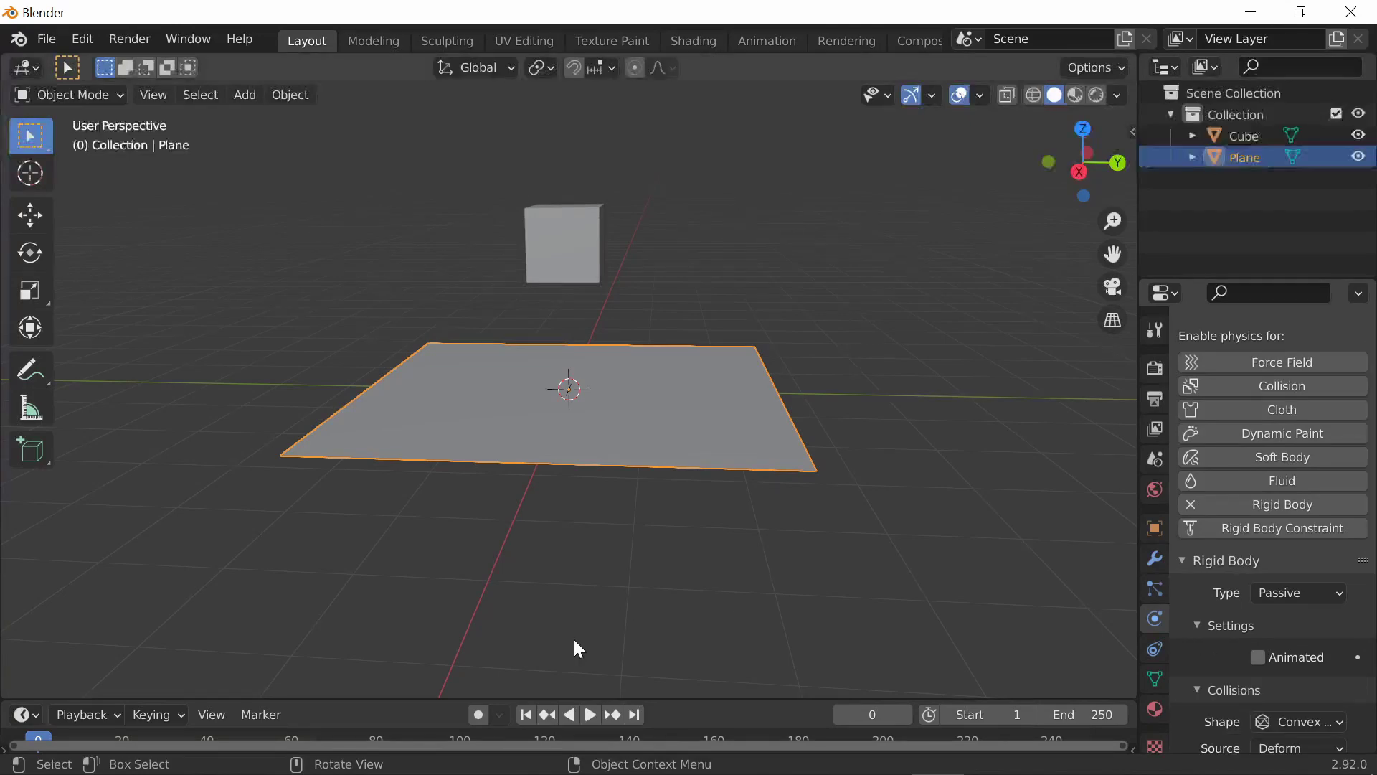
{"action": "left_click", "coordinate": [591, 713]}
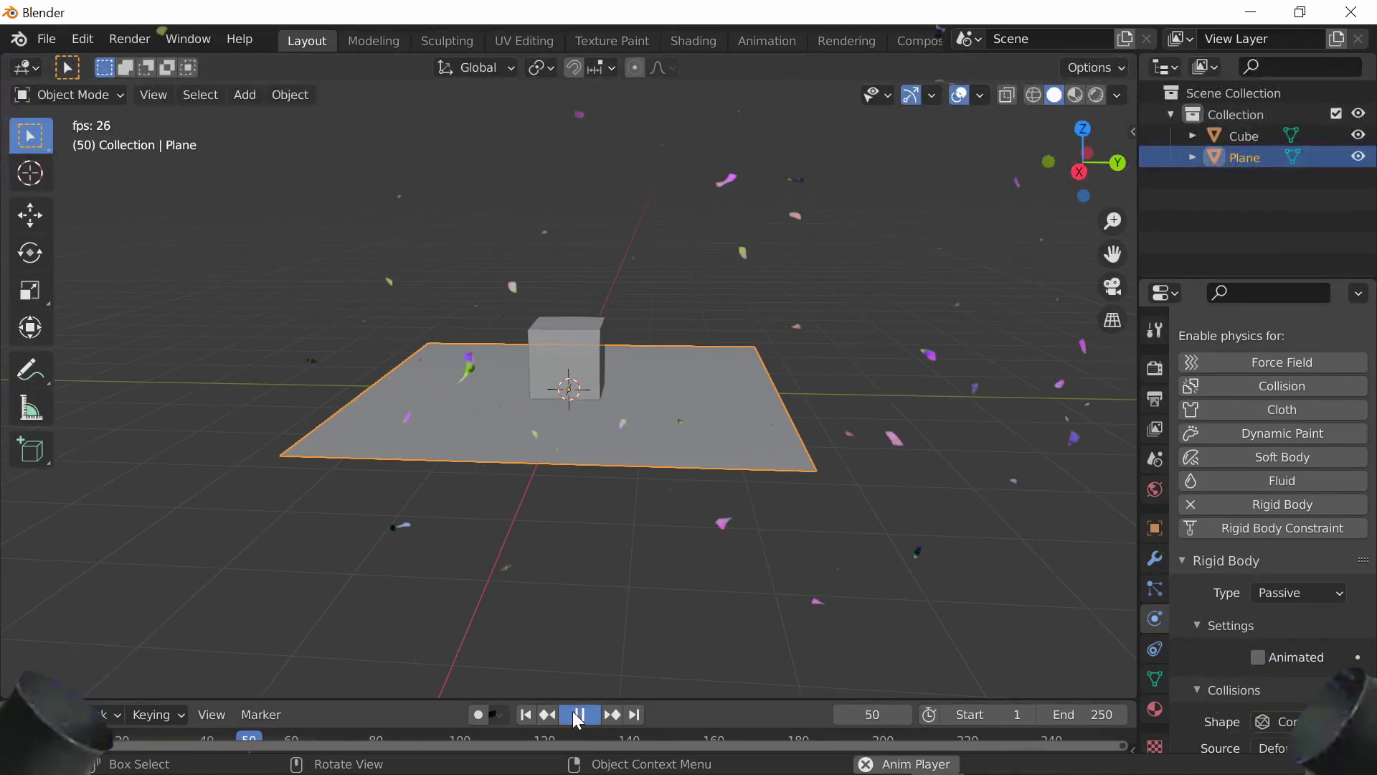
{"action": "key", "text": "shift+Left"}
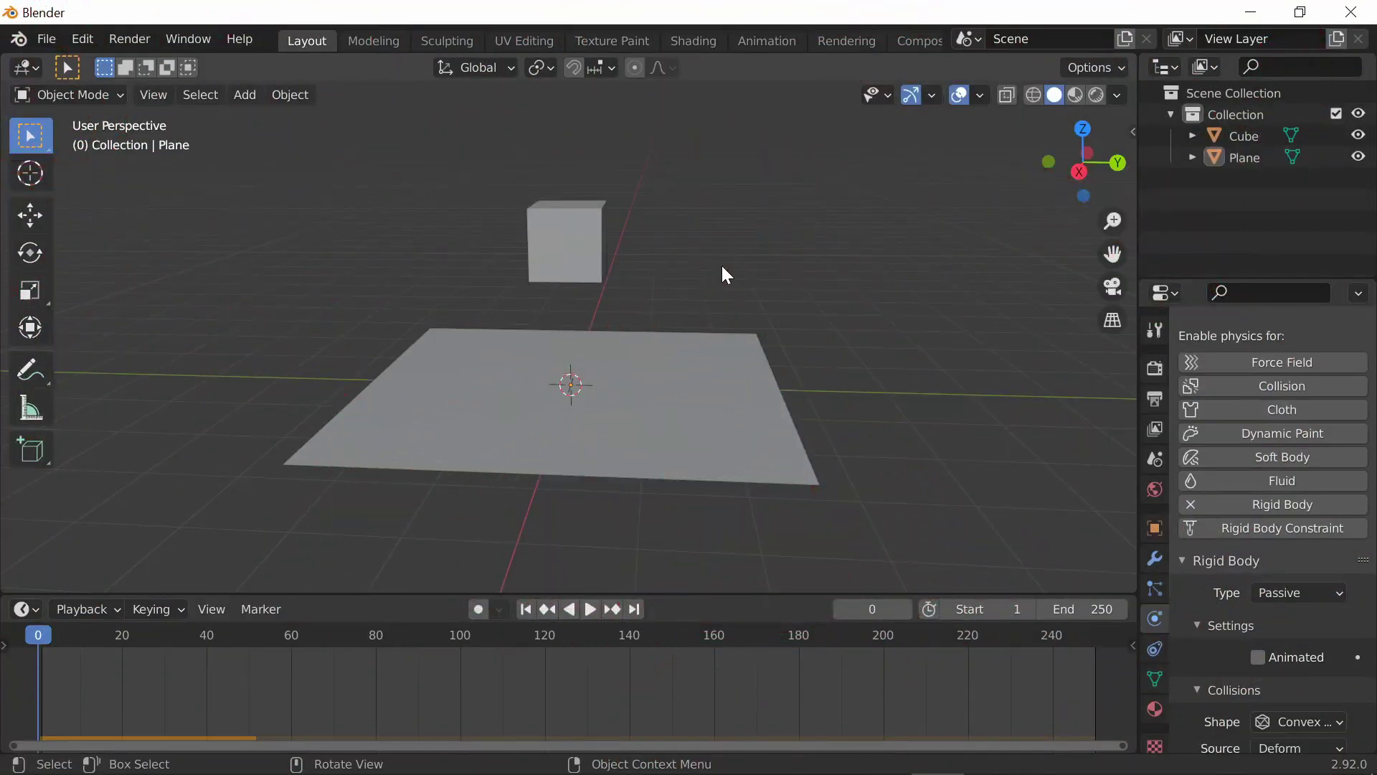
Step: Delete the cube and the plane and add a UV sphere at the origin
{"action": "key", "text": "a"}
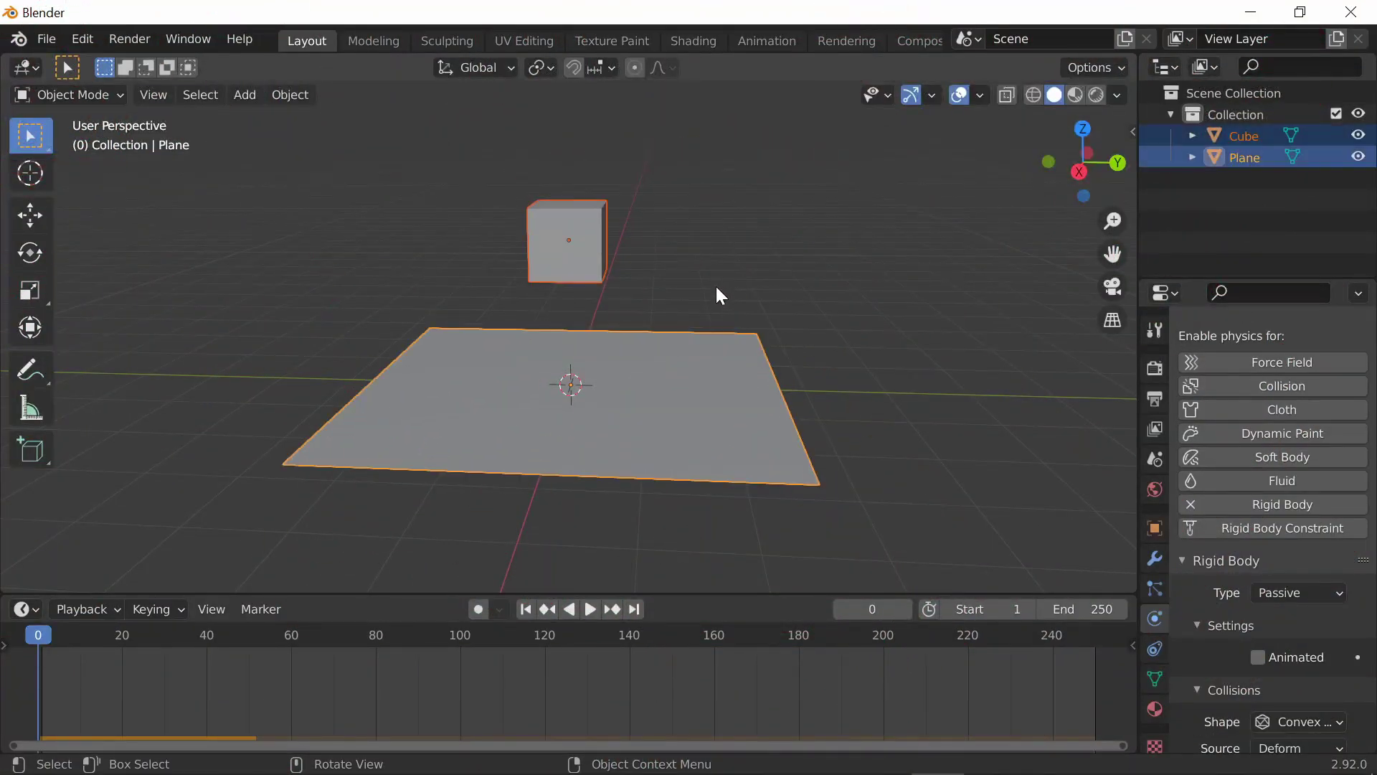
{"action": "key", "text": "Delete"}
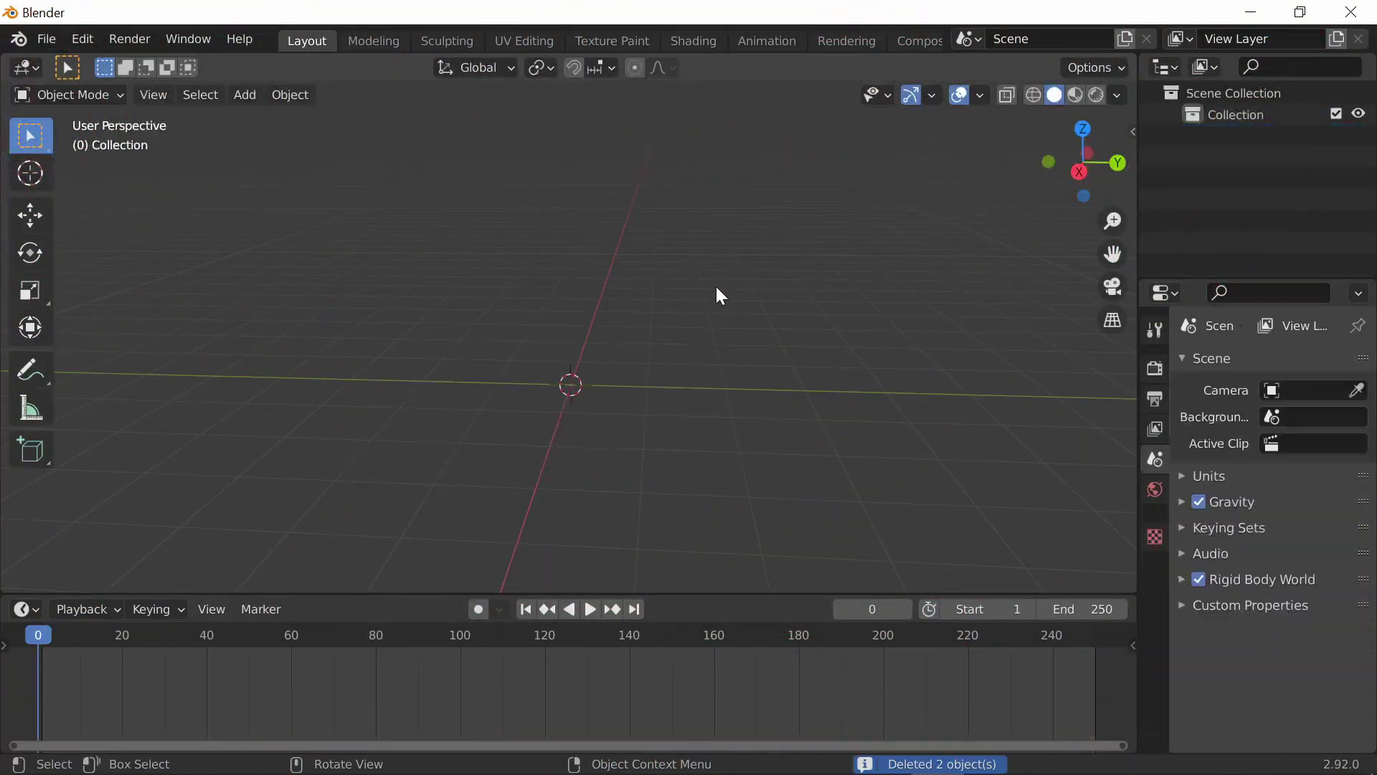
{"action": "left_click", "coordinate": [248, 94]}
{"action": "mouse_move", "coordinate": [270, 118]}
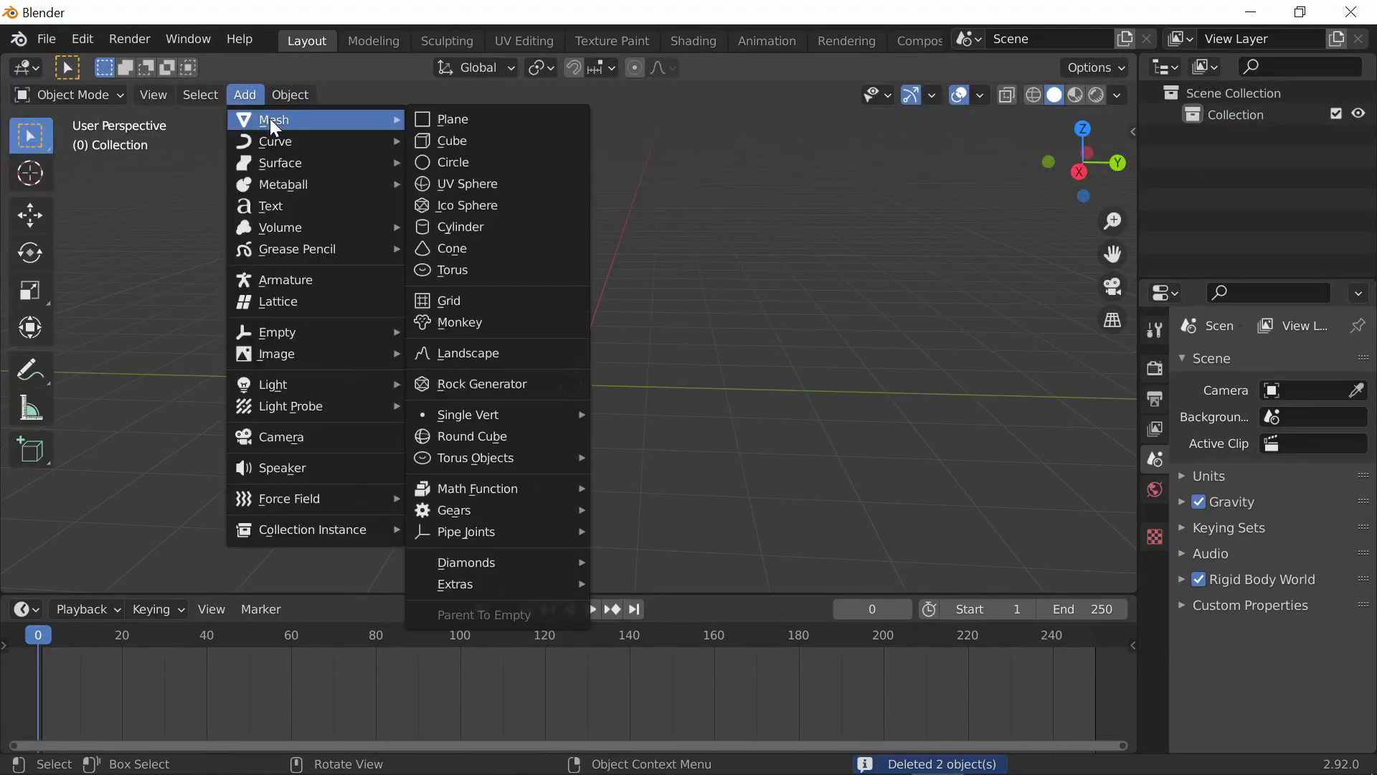
{"action": "left_click", "coordinate": [446, 184]}
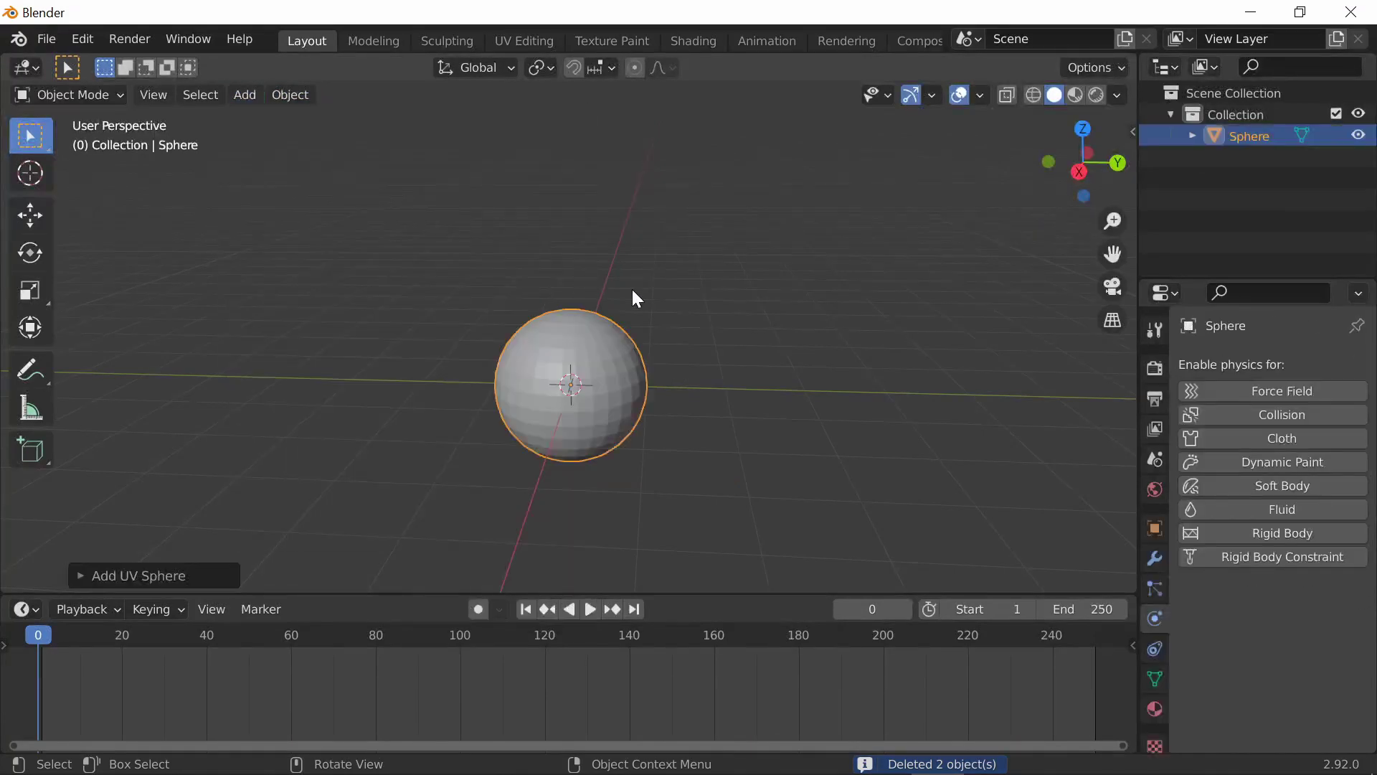
Step: Cut the sphere down to an open bowl by removing its upper-half vertices in X-ray from the right view
{"action": "left_click", "coordinate": [1079, 172]}
{"action": "scroll", "coordinate": [700, 307], "scroll_direction": "up", "scroll_amount": 4}
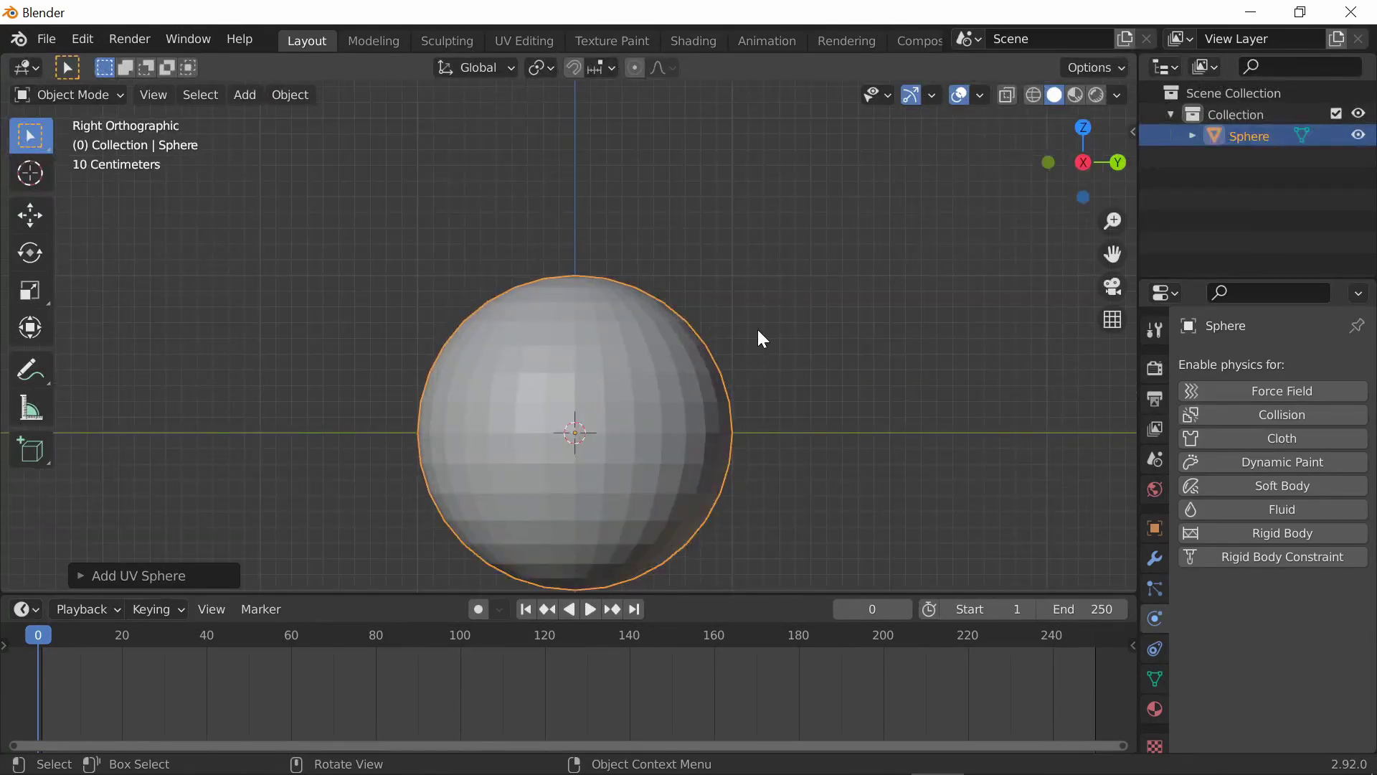
{"action": "key", "text": "Tab"}
{"action": "middle_click_drag", "start_coordinate": [789, 397], "coordinate": [832, 344], "text": "shift"}
{"action": "scroll", "coordinate": [925, 301], "scroll_direction": "up", "scroll_amount": 2}
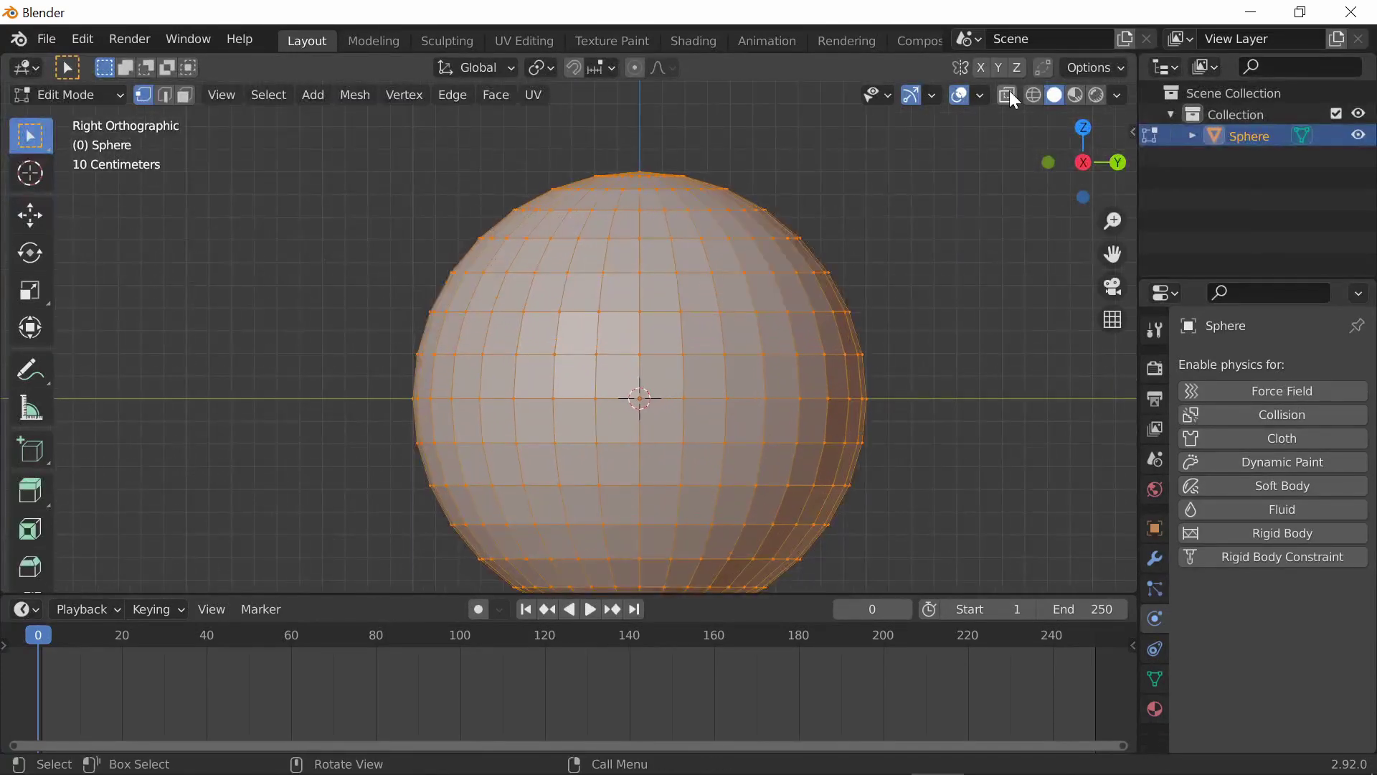
{"action": "left_click", "coordinate": [1008, 94]}
{"action": "middle_click_drag", "start_coordinate": [923, 310], "coordinate": [858, 301], "text": "shift"}
{"action": "left_click", "coordinate": [839, 228]}
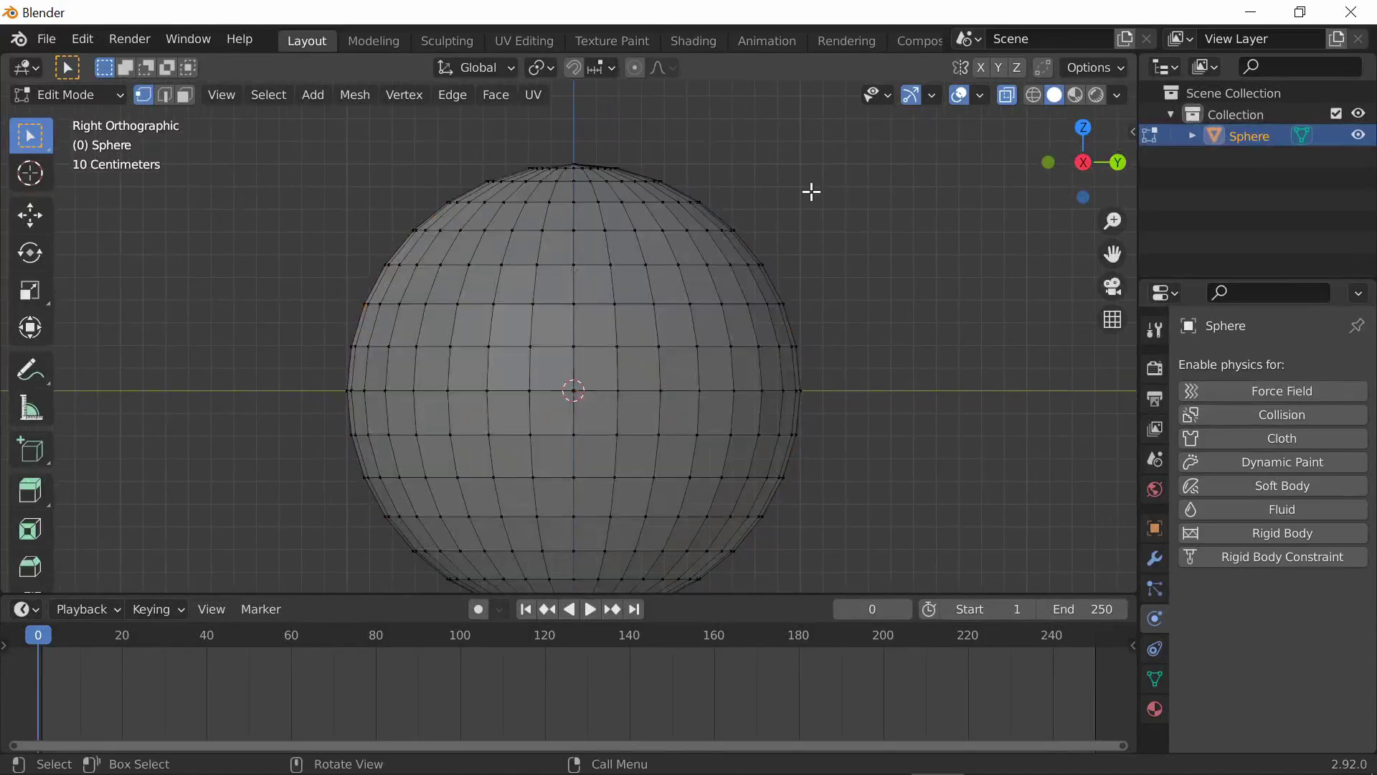
{"action": "left_click_drag", "start_coordinate": [856, 123], "coordinate": [287, 351]}
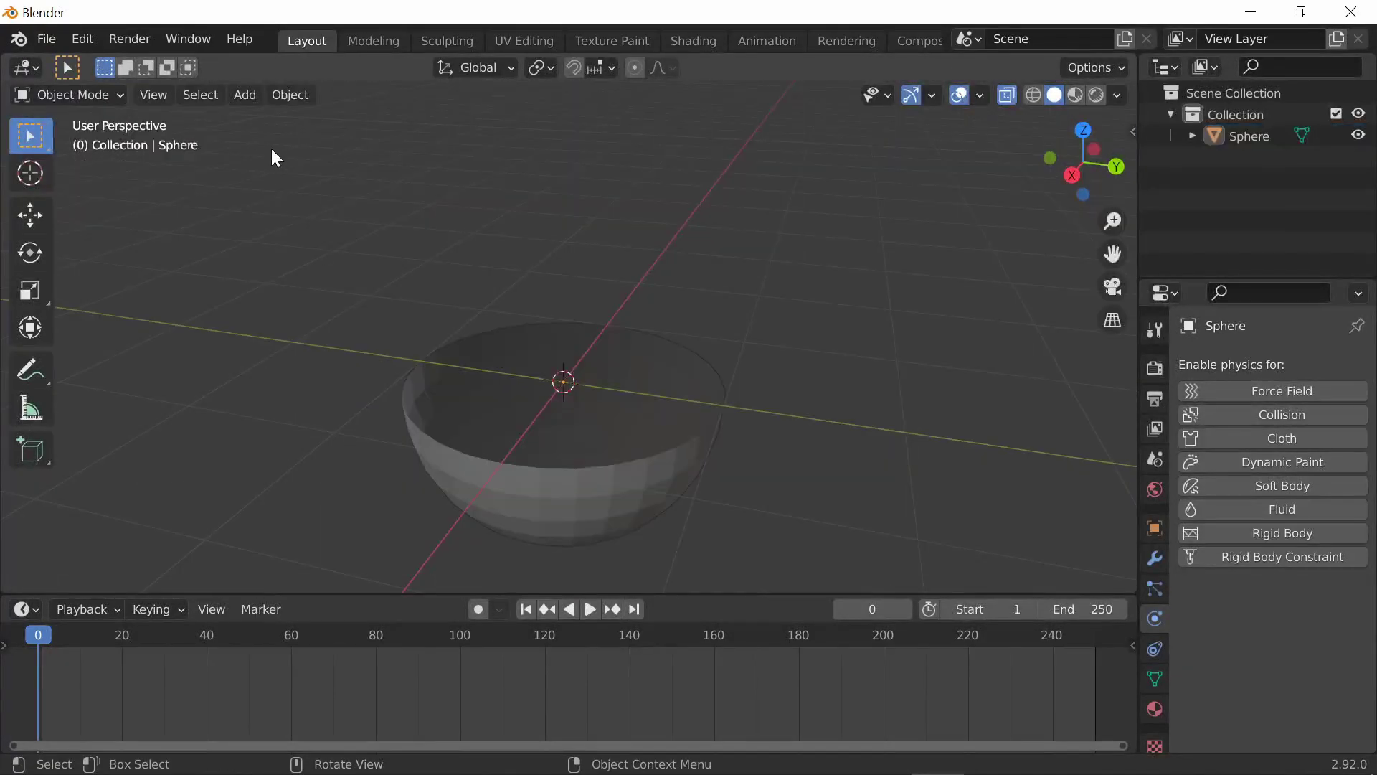
Step: Add a cube, shrink it to fit inside the bowl's opening, and raise it along Z above the bowl's centre
{"action": "left_click", "coordinate": [248, 94]}
{"action": "mouse_move", "coordinate": [270, 118]}
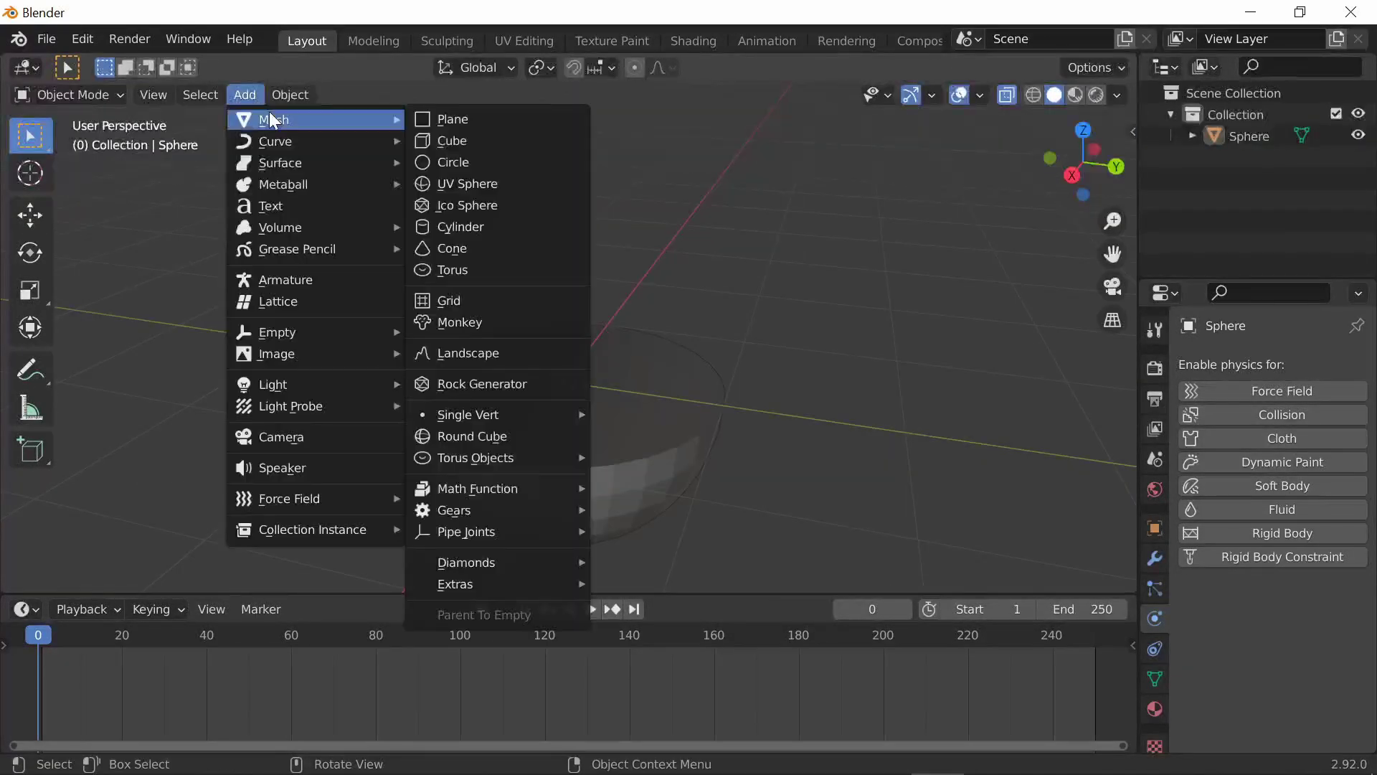
{"action": "left_click", "coordinate": [482, 142]}
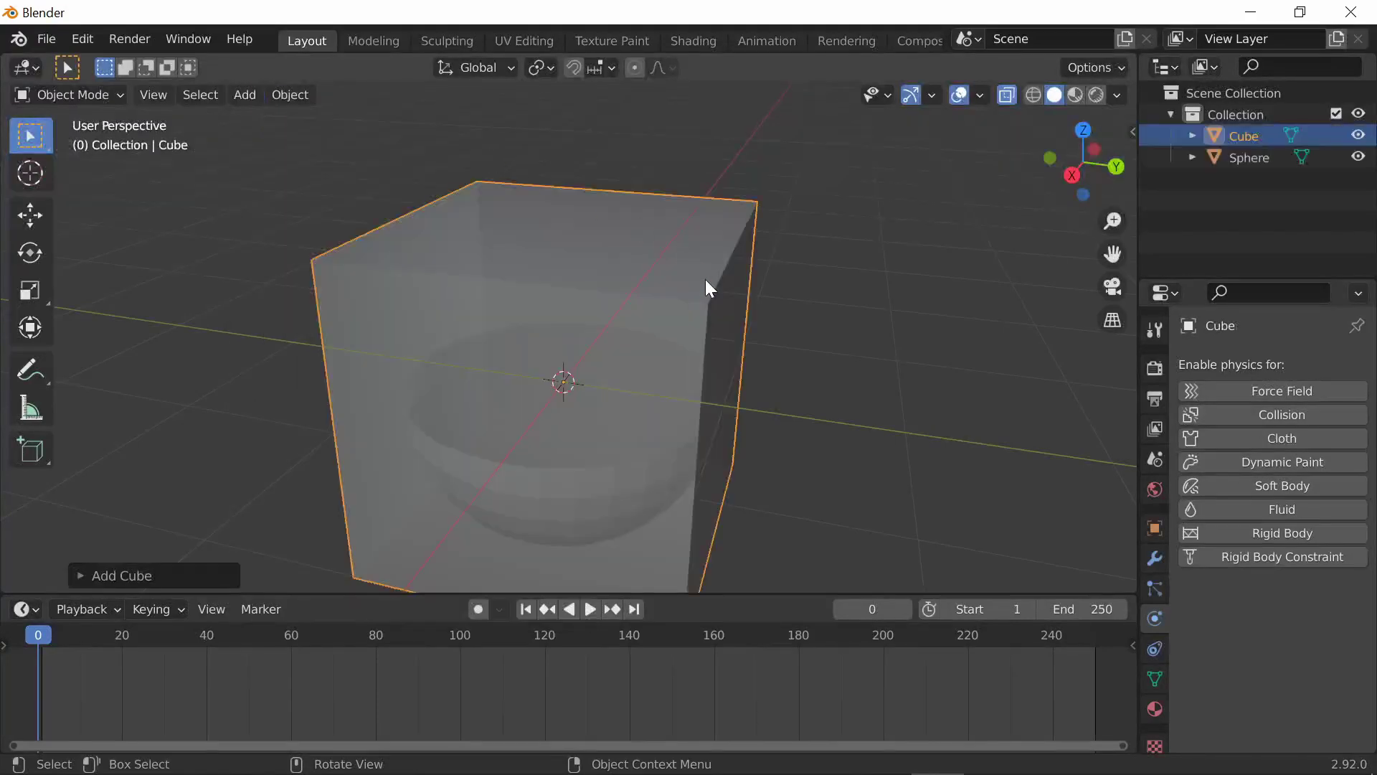
{"action": "key", "text": "s"}
{"action": "left_click", "coordinate": [611, 348]}
{"action": "key", "text": "g"}
{"action": "key", "text": "z"}
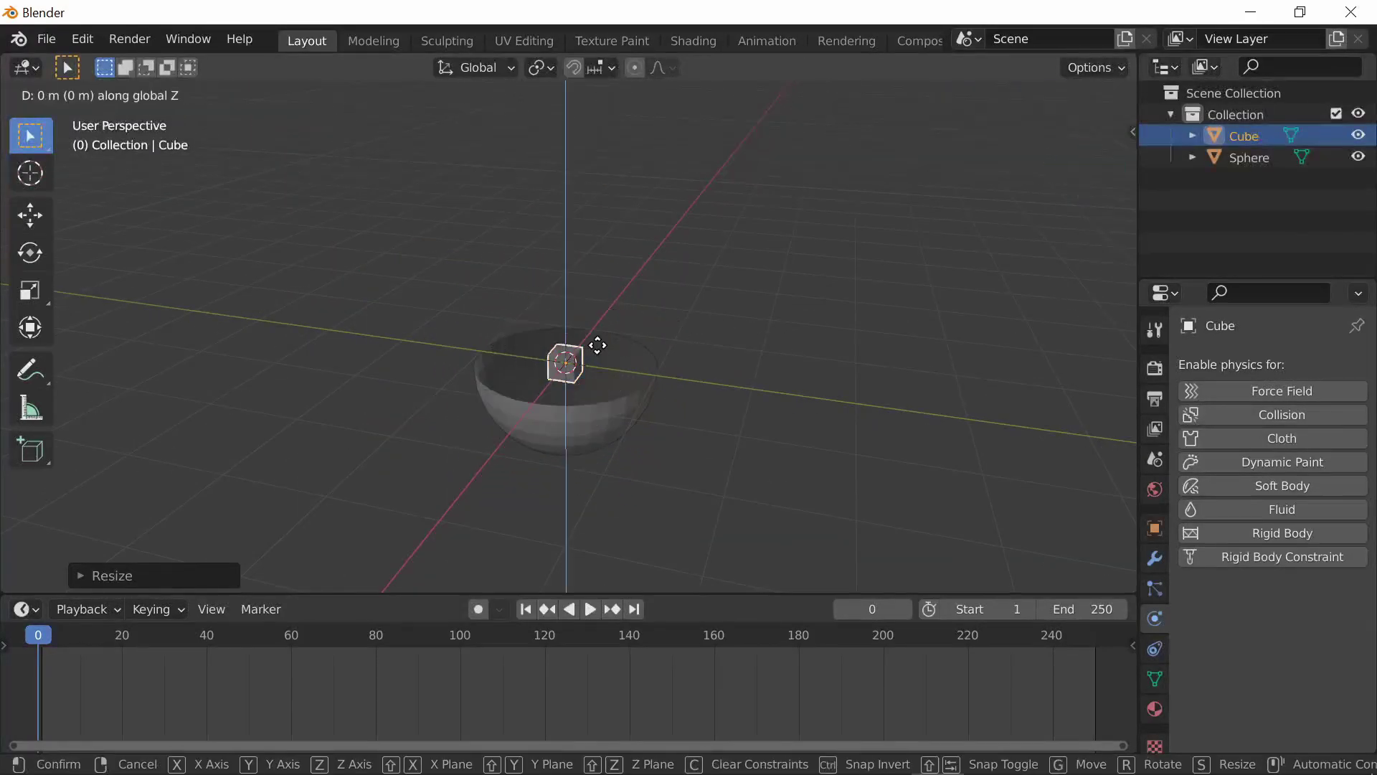
{"action": "left_click", "coordinate": [841, 200]}
{"action": "scroll", "coordinate": [990, 97], "scroll_direction": "up", "scroll_amount": 5}
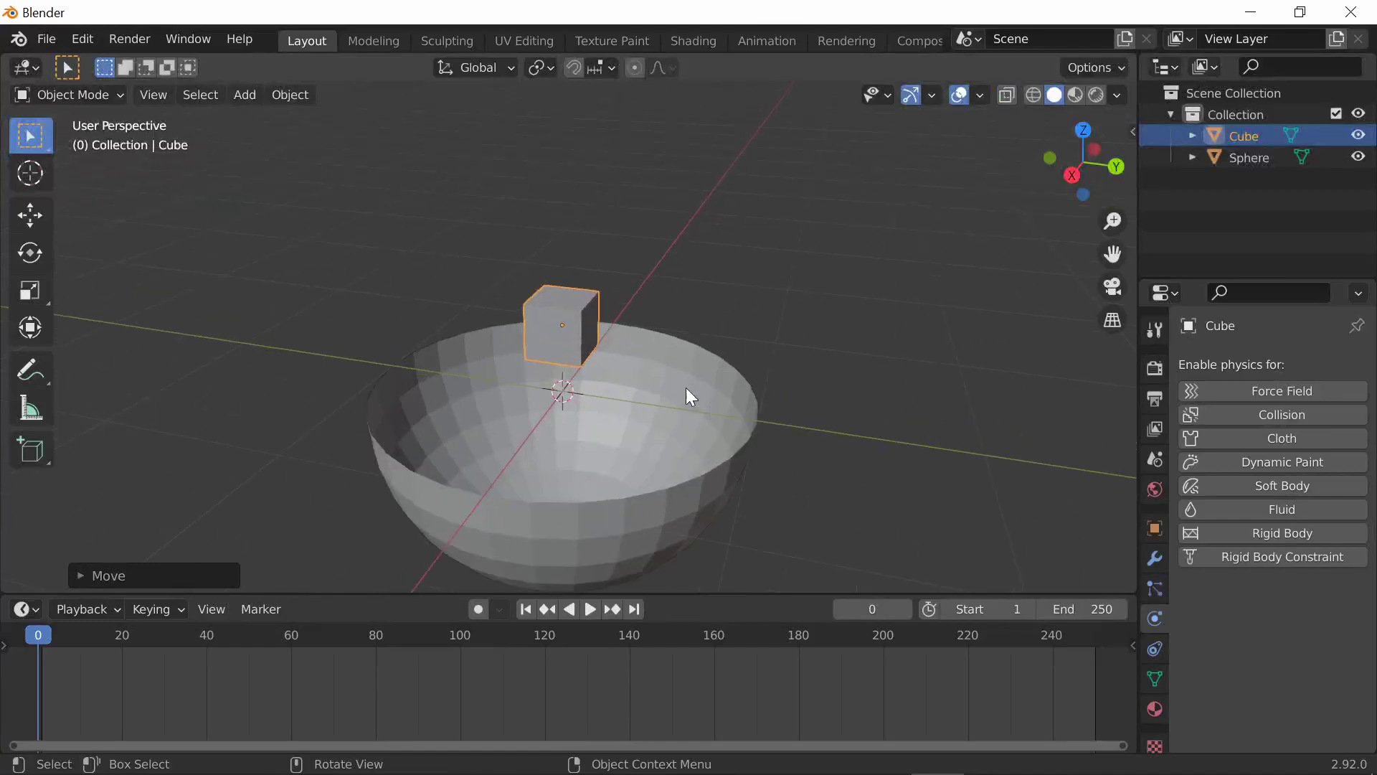
Step: Enable Rigid Body physics on the small cube as Active and on the bowl as Passive
{"action": "middle_click_drag", "start_coordinate": [685, 387], "coordinate": [752, 383]}
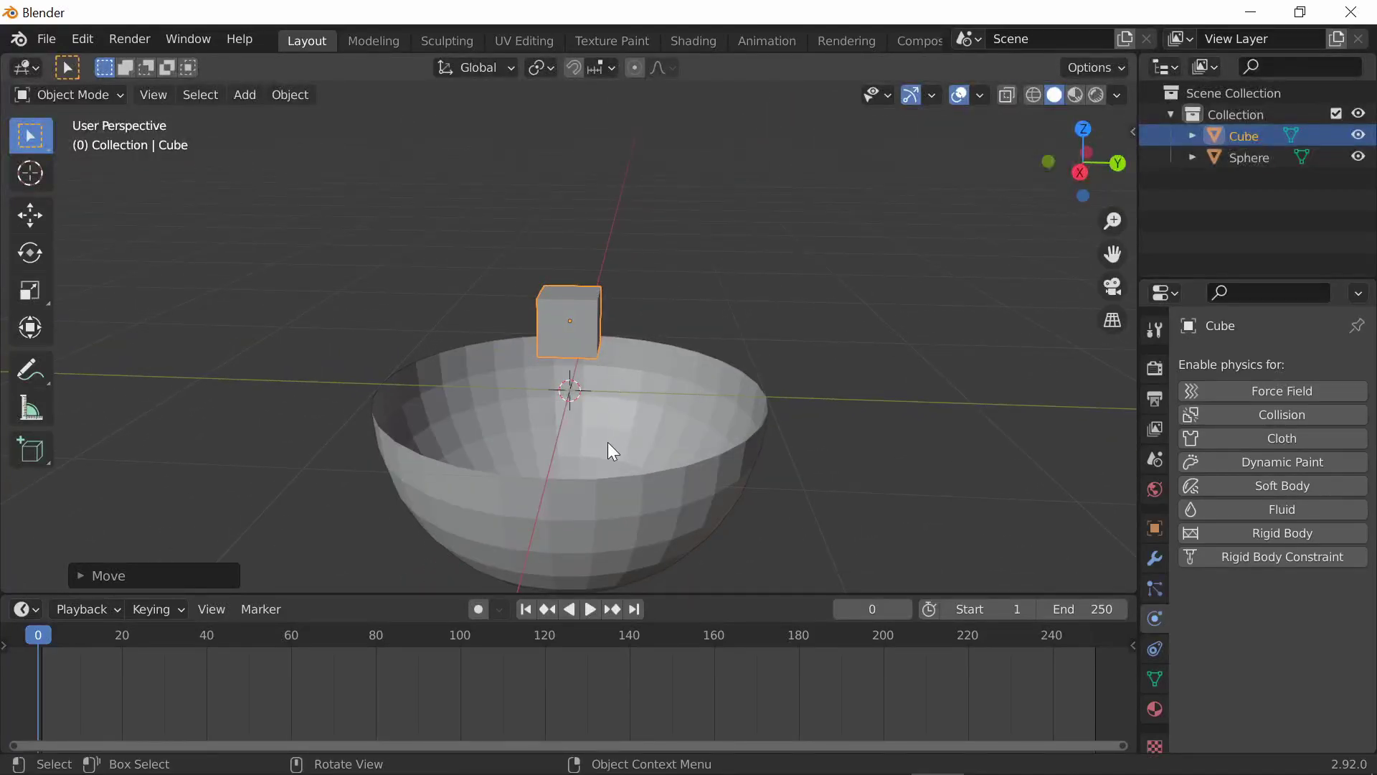
{"action": "left_click", "coordinate": [1249, 534]}
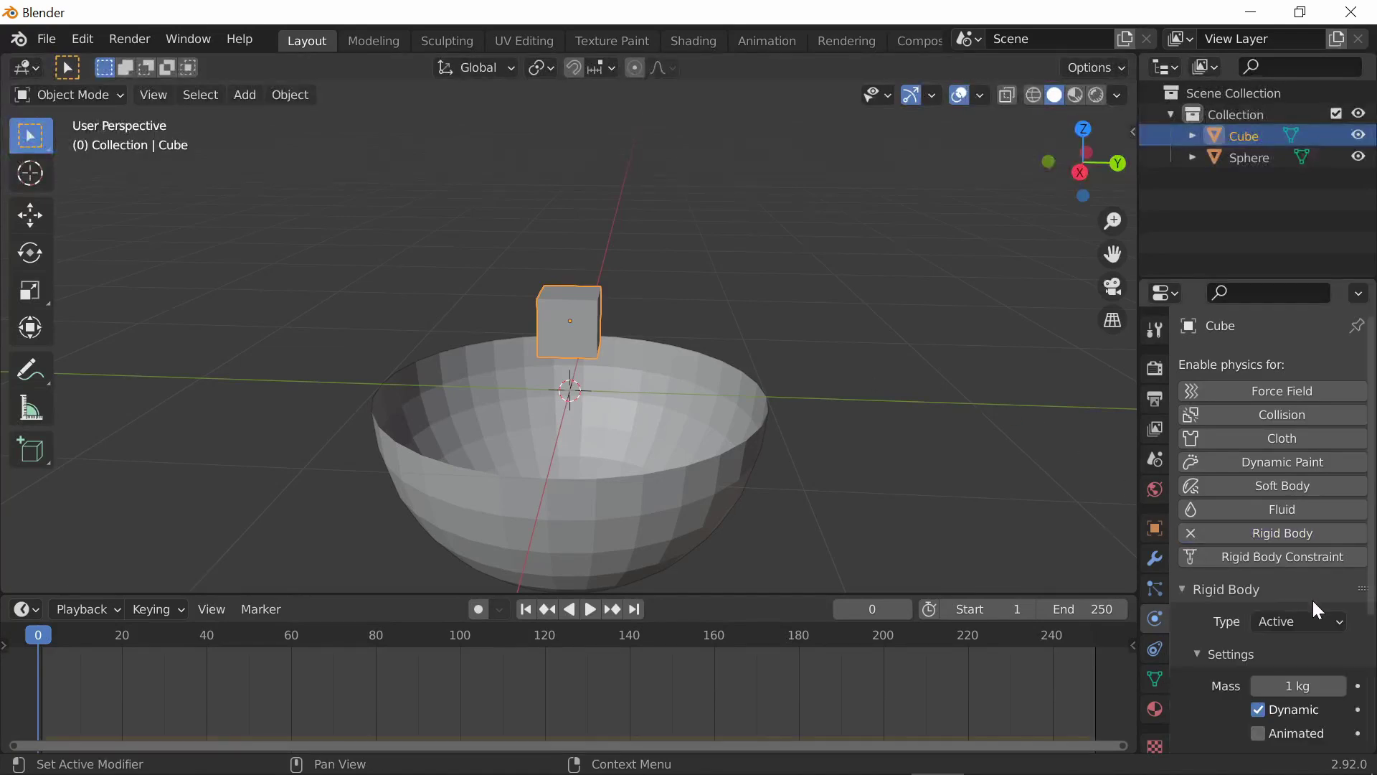
{"action": "left_click", "coordinate": [654, 456]}
{"action": "left_click", "coordinate": [1310, 534]}
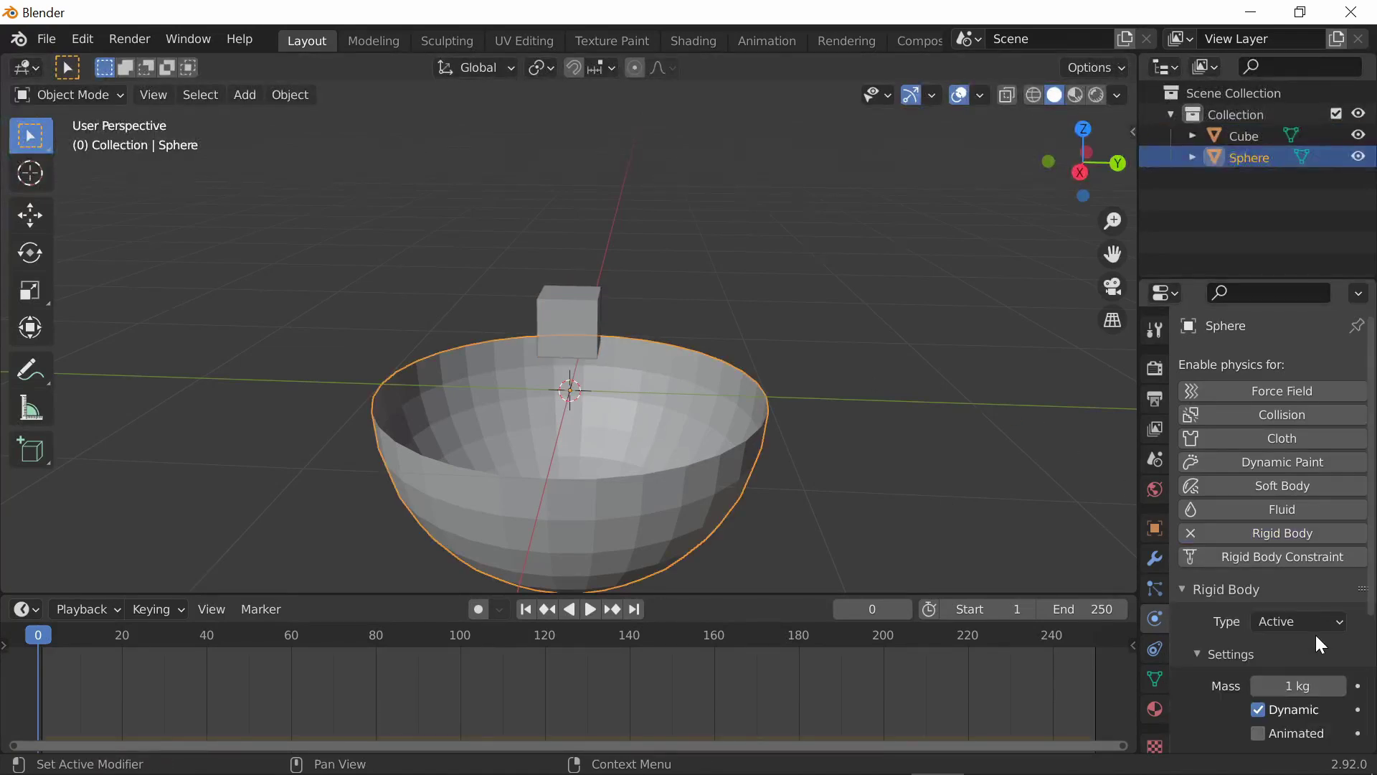
{"action": "left_click", "coordinate": [1315, 623]}
{"action": "left_click", "coordinate": [1289, 669]}
Step: Move the small cube higher along Z so that it hangs clear above the bowl's rim
{"action": "left_click", "coordinate": [594, 321]}
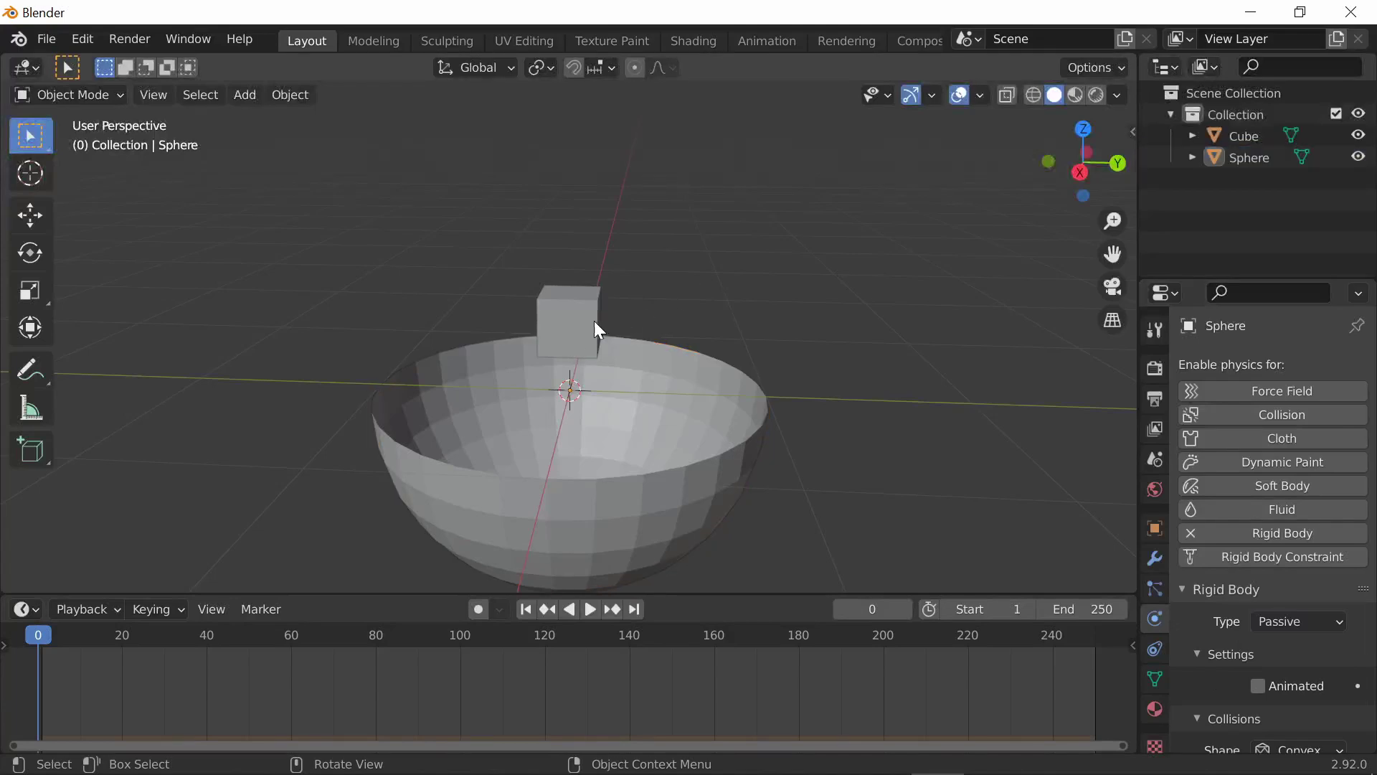
{"action": "key", "text": "g"}
{"action": "key", "text": "z"}
{"action": "left_click", "coordinate": [660, 313]}
{"action": "middle_click_drag", "start_coordinate": [660, 313], "coordinate": [738, 287]}
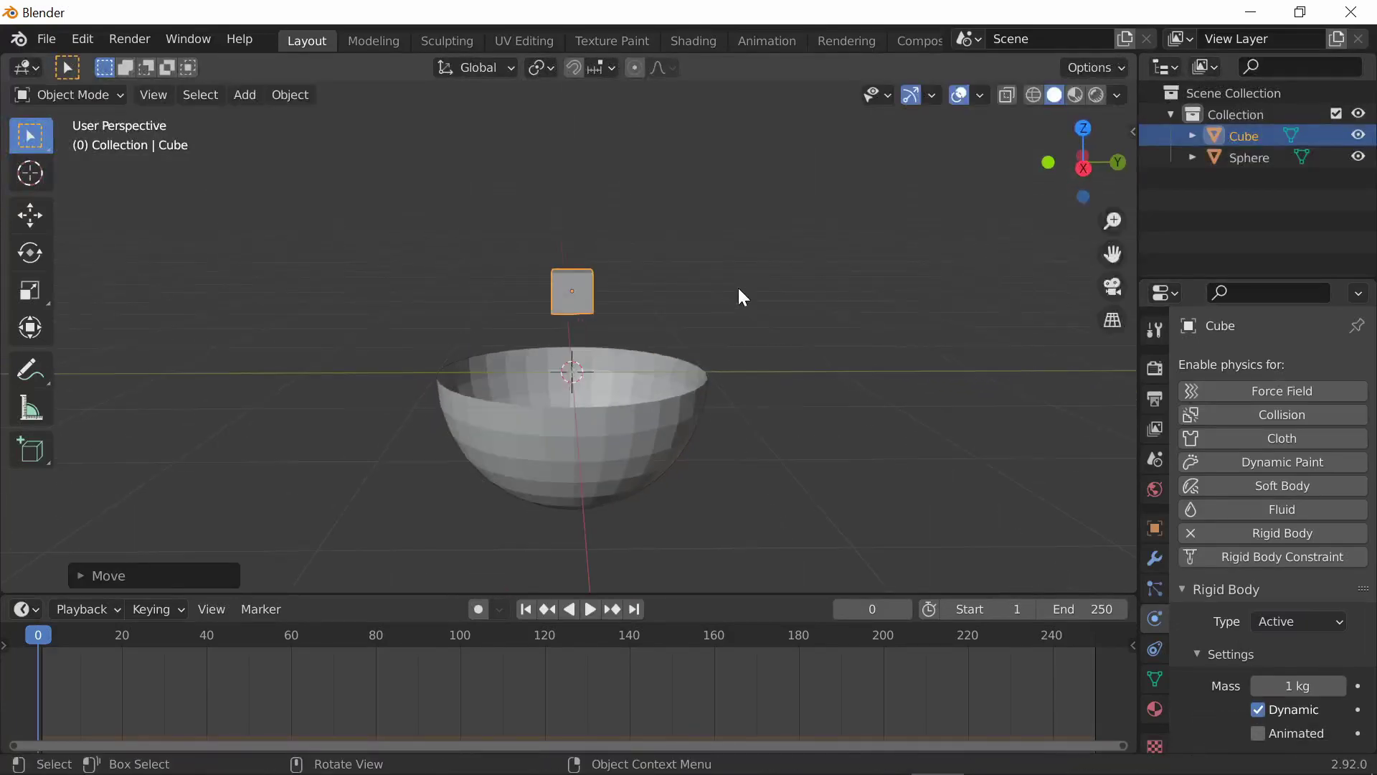
Step: Play the rigid body simulation to check how the cube collides with the bowl, and stop playback
{"action": "key", "text": "alt+a"}
{"action": "left_click", "coordinate": [590, 609]}
{"action": "scroll", "coordinate": [730, 423], "scroll_direction": "up", "scroll_amount": 2}
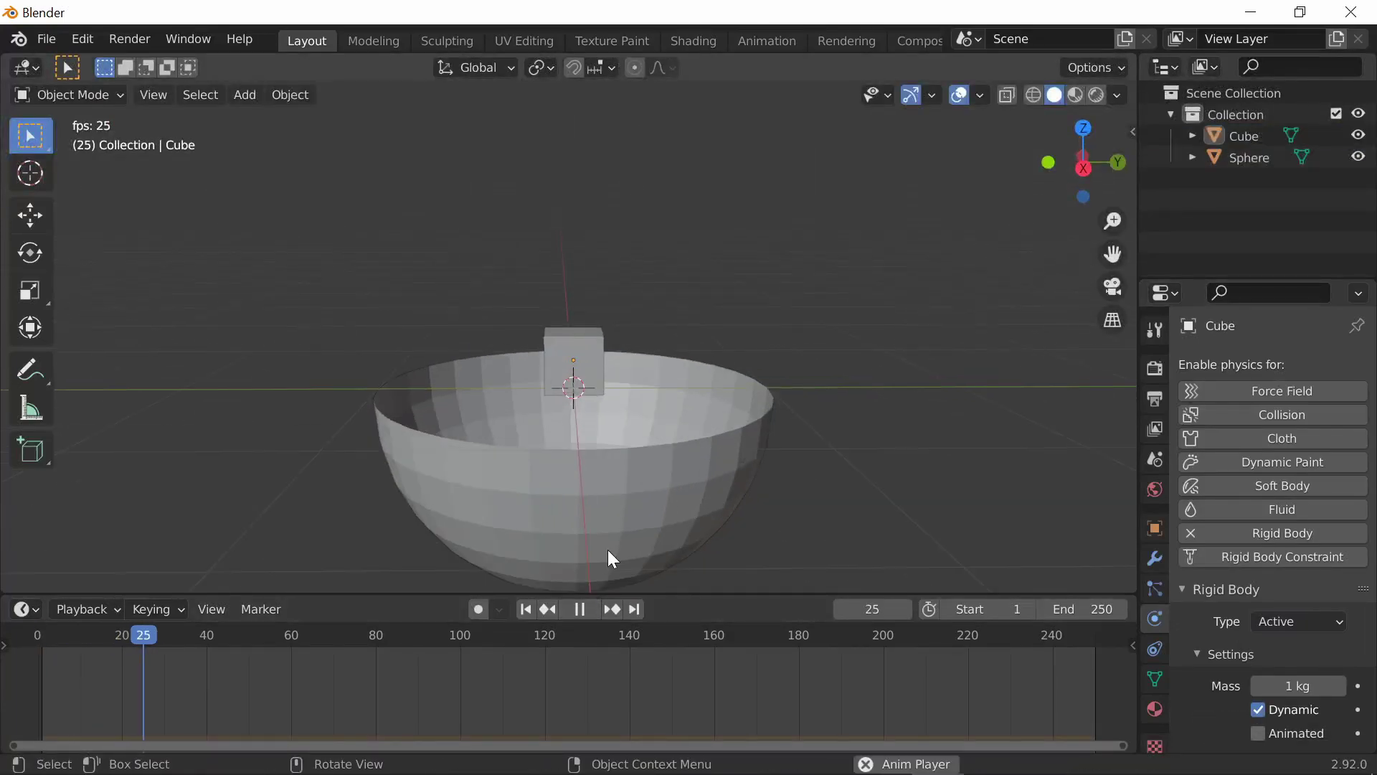
{"action": "left_click", "coordinate": [582, 609]}
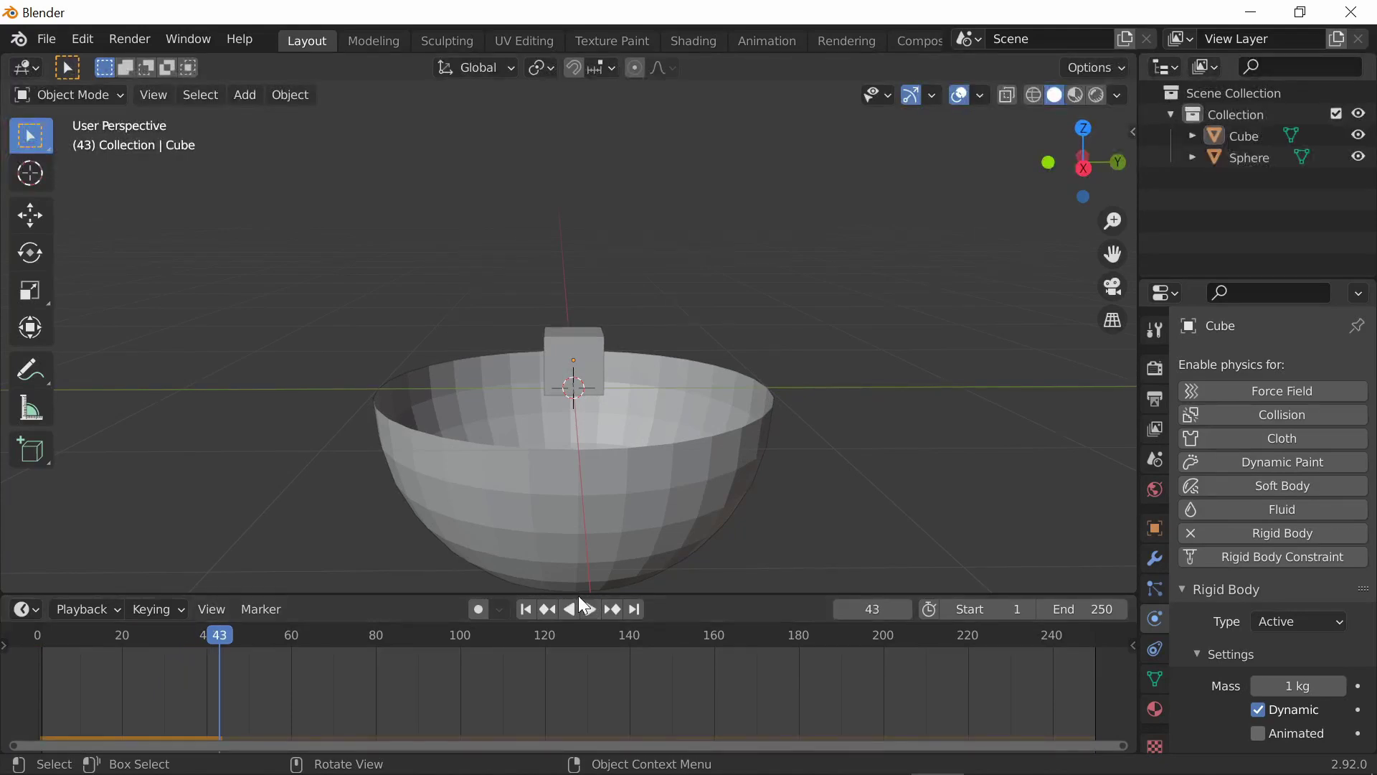
Step: Return the timeline to frame 0, select the bowl and inspect its mesh geometry in Edit Mode
{"action": "left_click_drag", "start_coordinate": [218, 638], "coordinate": [28, 674]}
{"action": "left_click", "coordinate": [604, 467]}
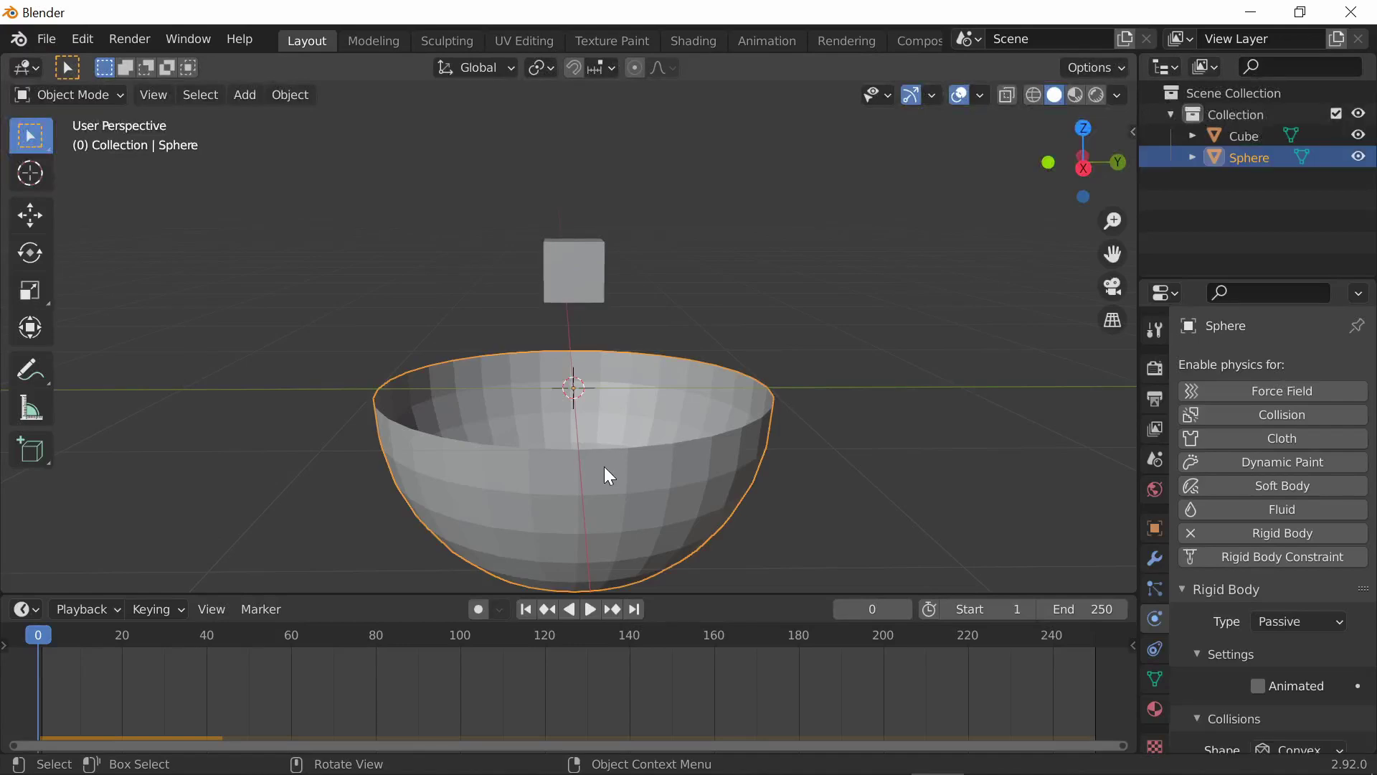
{"action": "middle_click_drag", "start_coordinate": [901, 438], "coordinate": [1061, 474]}
{"action": "scroll", "coordinate": [1301, 640], "scroll_direction": "down", "scroll_amount": 1}
{"action": "scroll", "coordinate": [1301, 640], "scroll_direction": "down", "scroll_amount": 1}
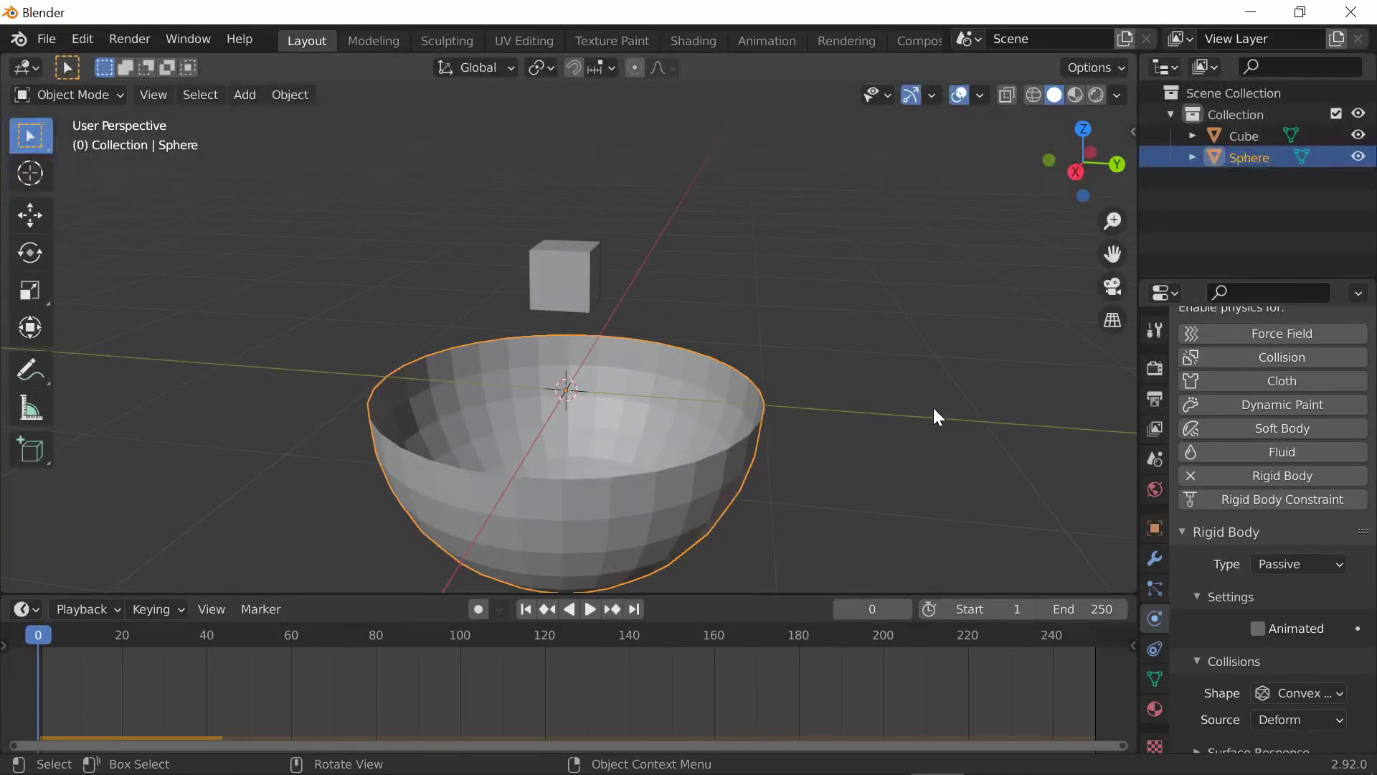
{"action": "key", "text": "Tab"}
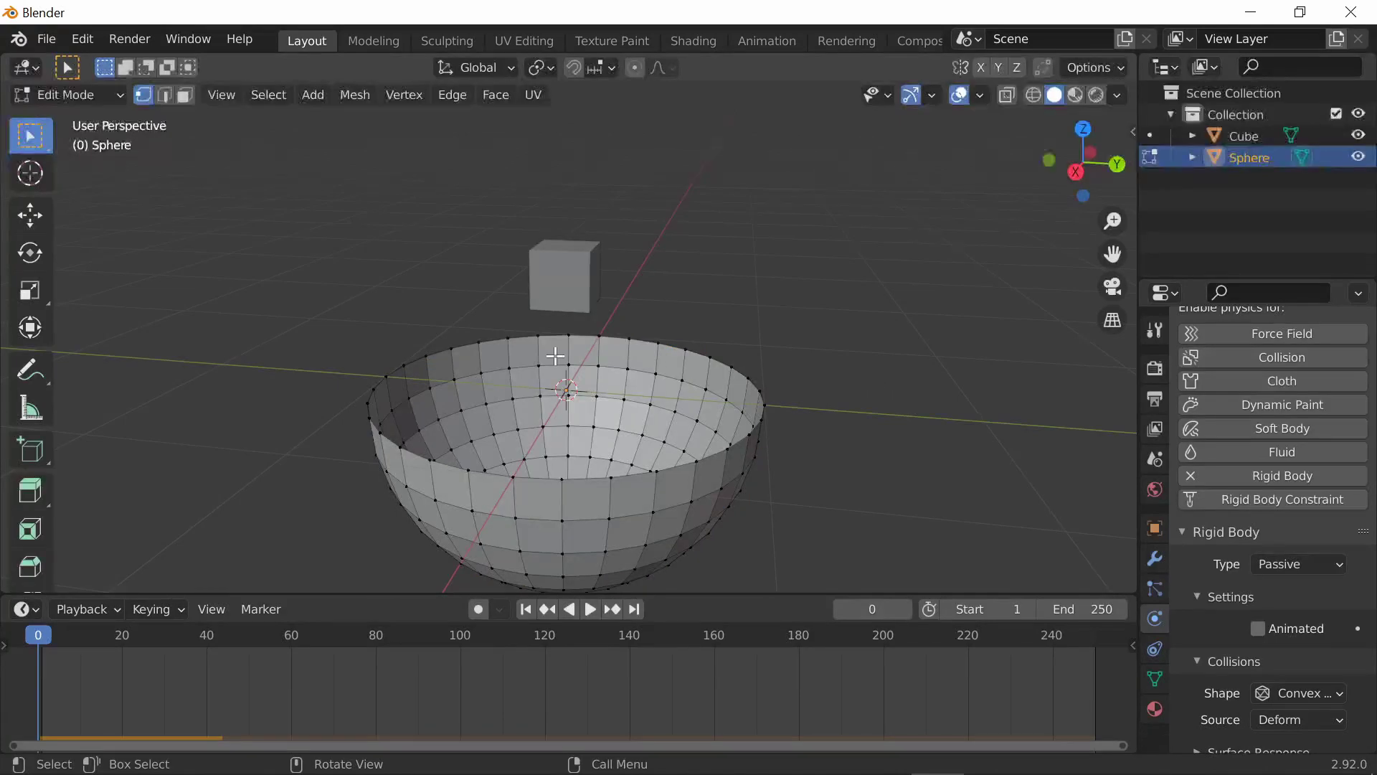
{"action": "key", "text": "Tab"}
{"action": "key", "text": "alt+a"}
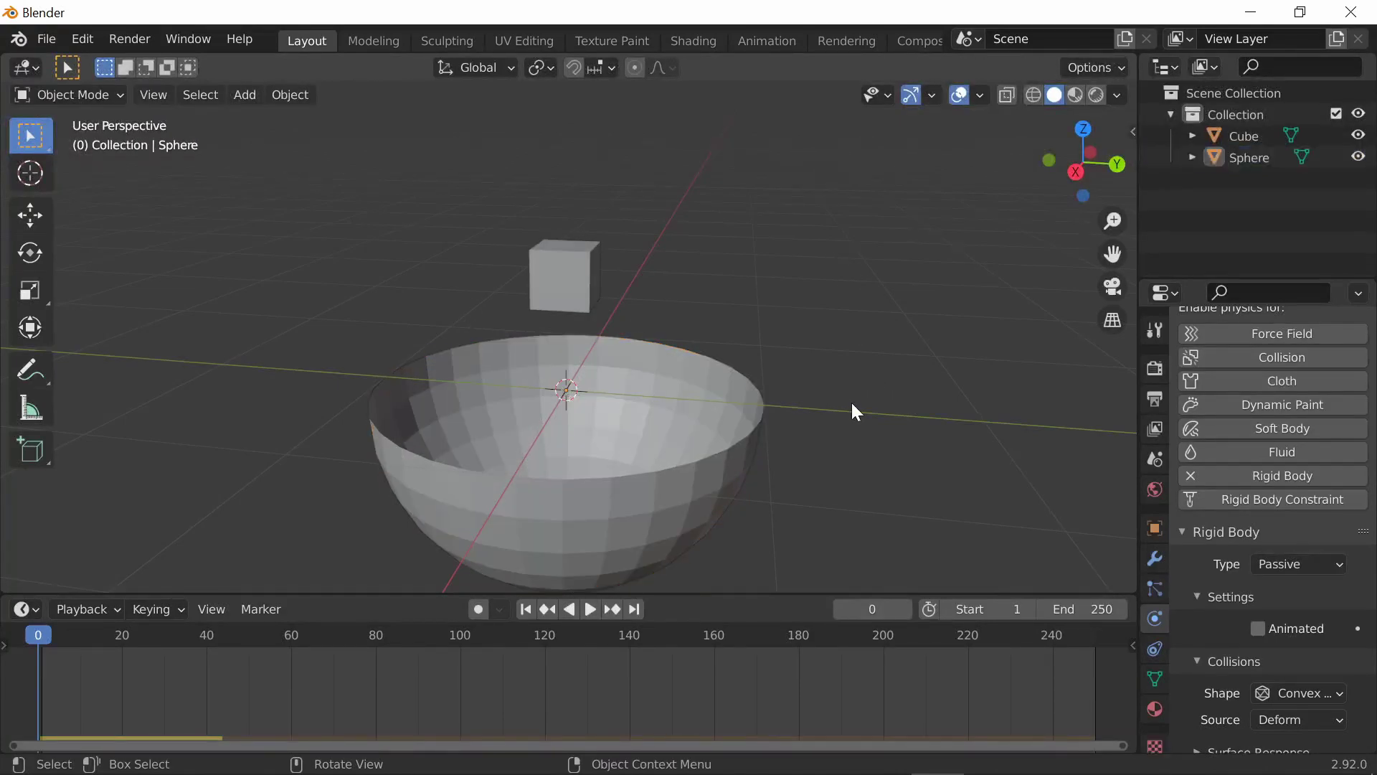
Step: Set the collision shape of the bowl's rigid body to Mesh
{"action": "left_click", "coordinate": [674, 415]}
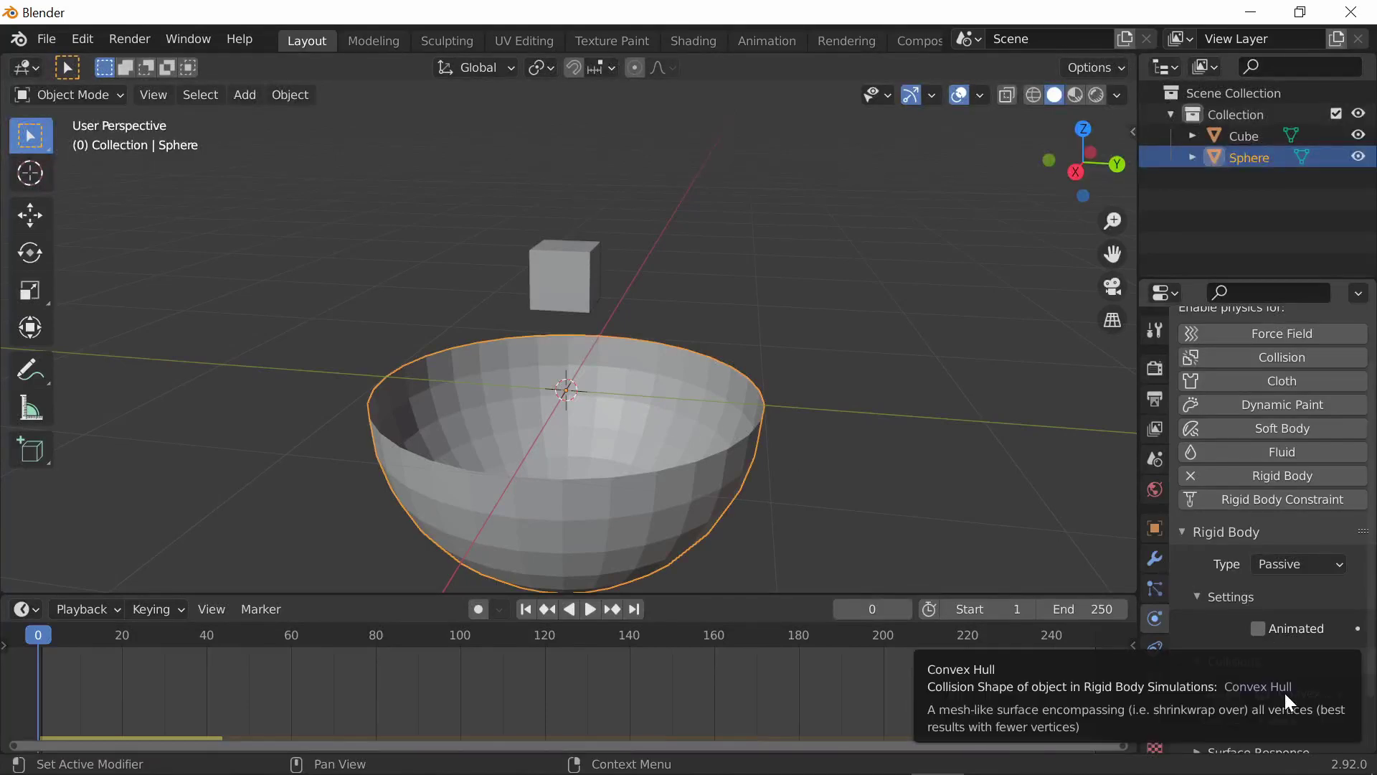
{"action": "left_click", "coordinate": [1325, 693]}
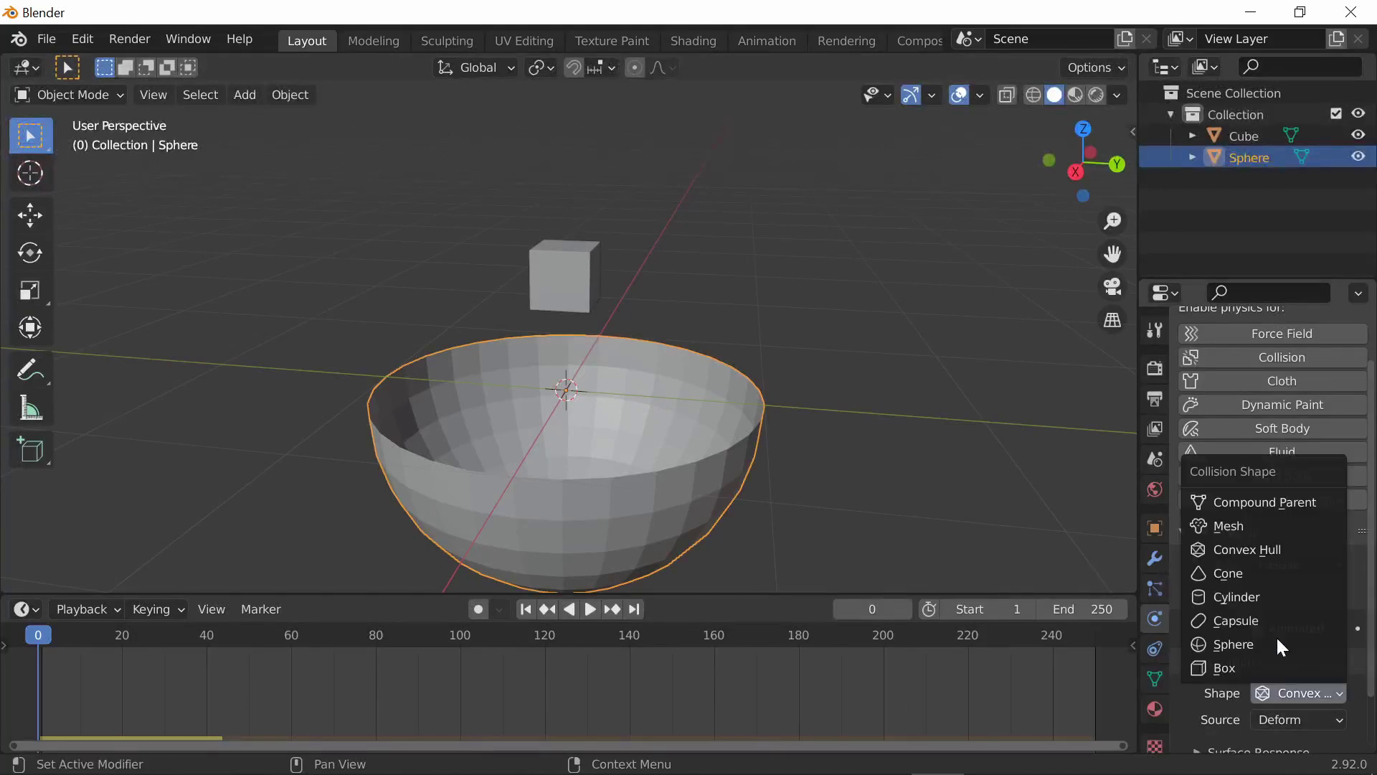
{"action": "left_click", "coordinate": [1258, 529]}
Step: Play the simulation with nothing selected and check how the cube falls into the bowl
{"action": "left_click", "coordinate": [689, 285]}
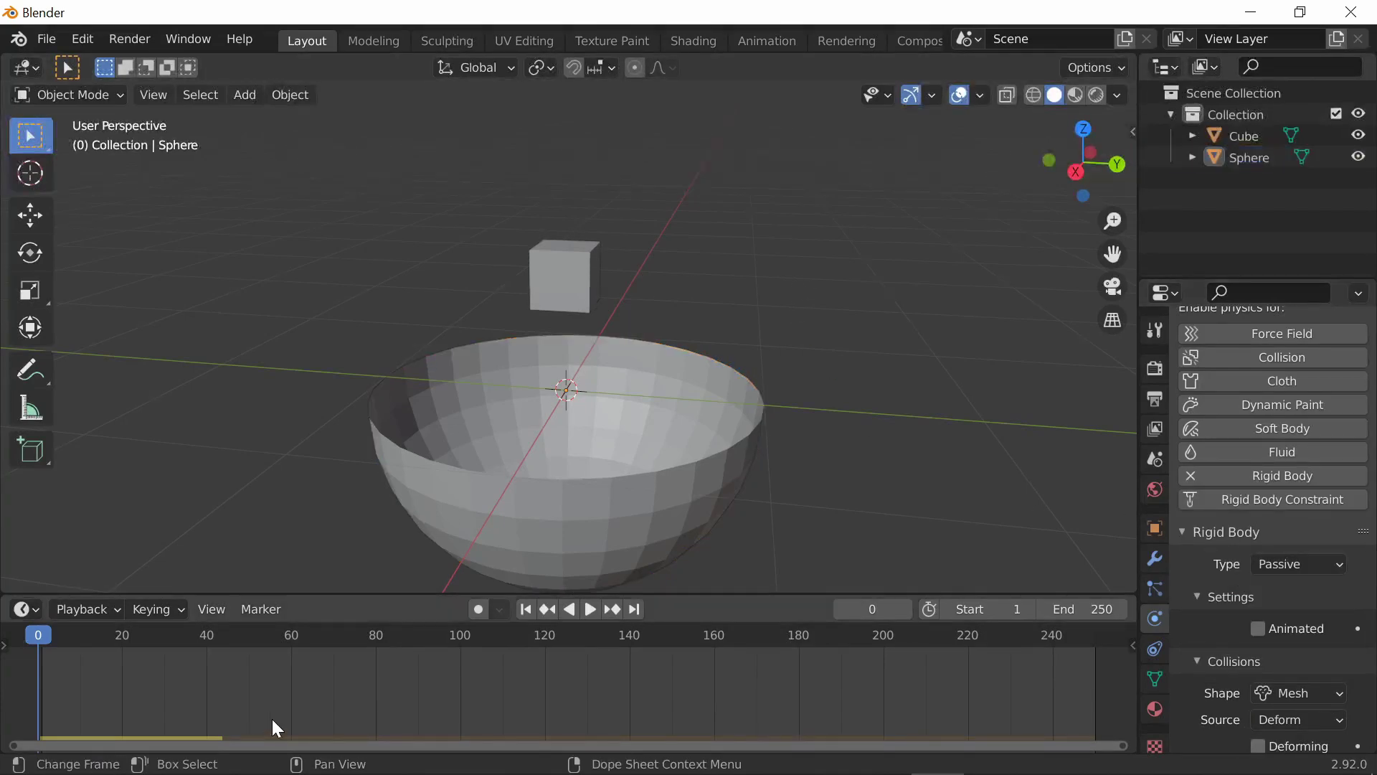
{"action": "left_click", "coordinate": [589, 609]}
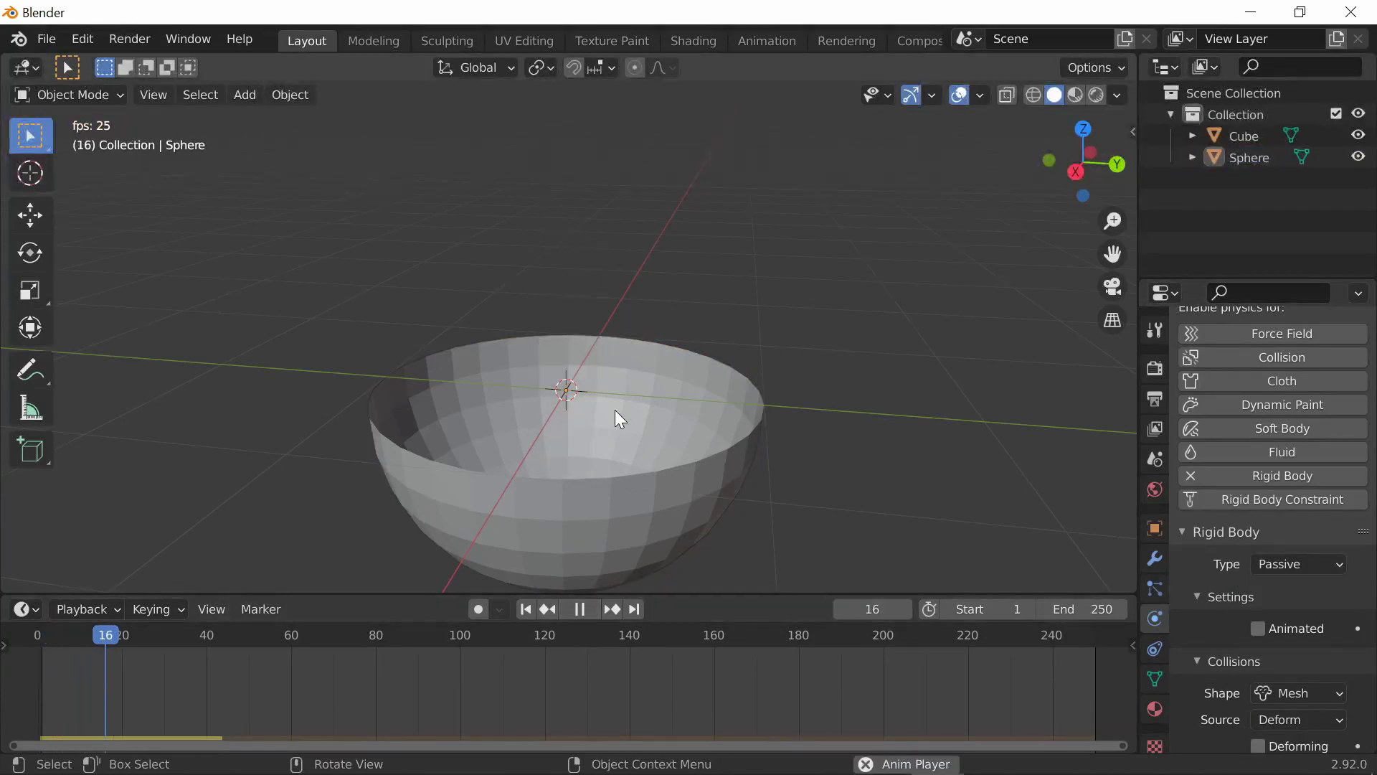
{"action": "middle_click_drag", "start_coordinate": [743, 313], "coordinate": [723, 359]}
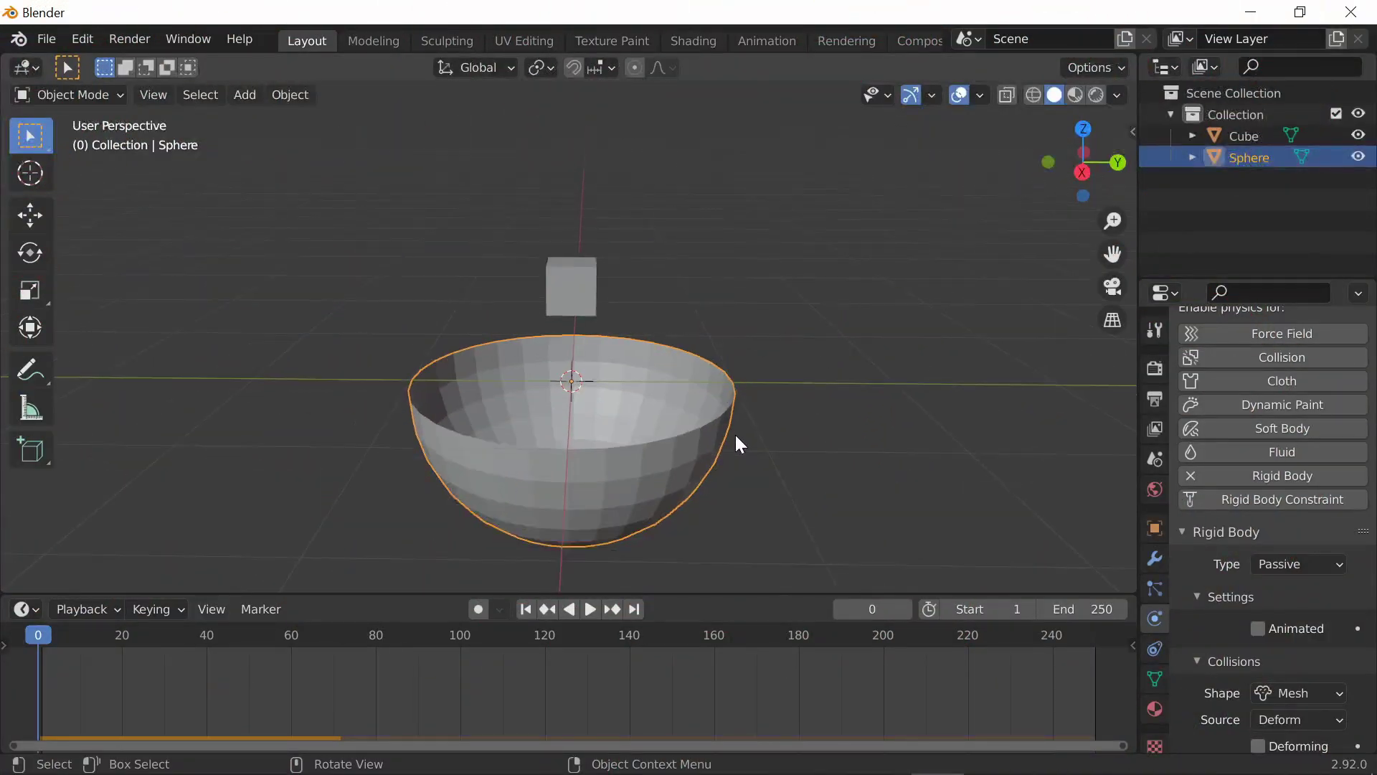
Step: Enable the Animated option for the bowl's passive rigid body and keep the bowl selected
{"action": "scroll", "coordinate": [734, 435], "scroll_direction": "up", "scroll_amount": 1}
{"action": "left_click", "coordinate": [1259, 630]}
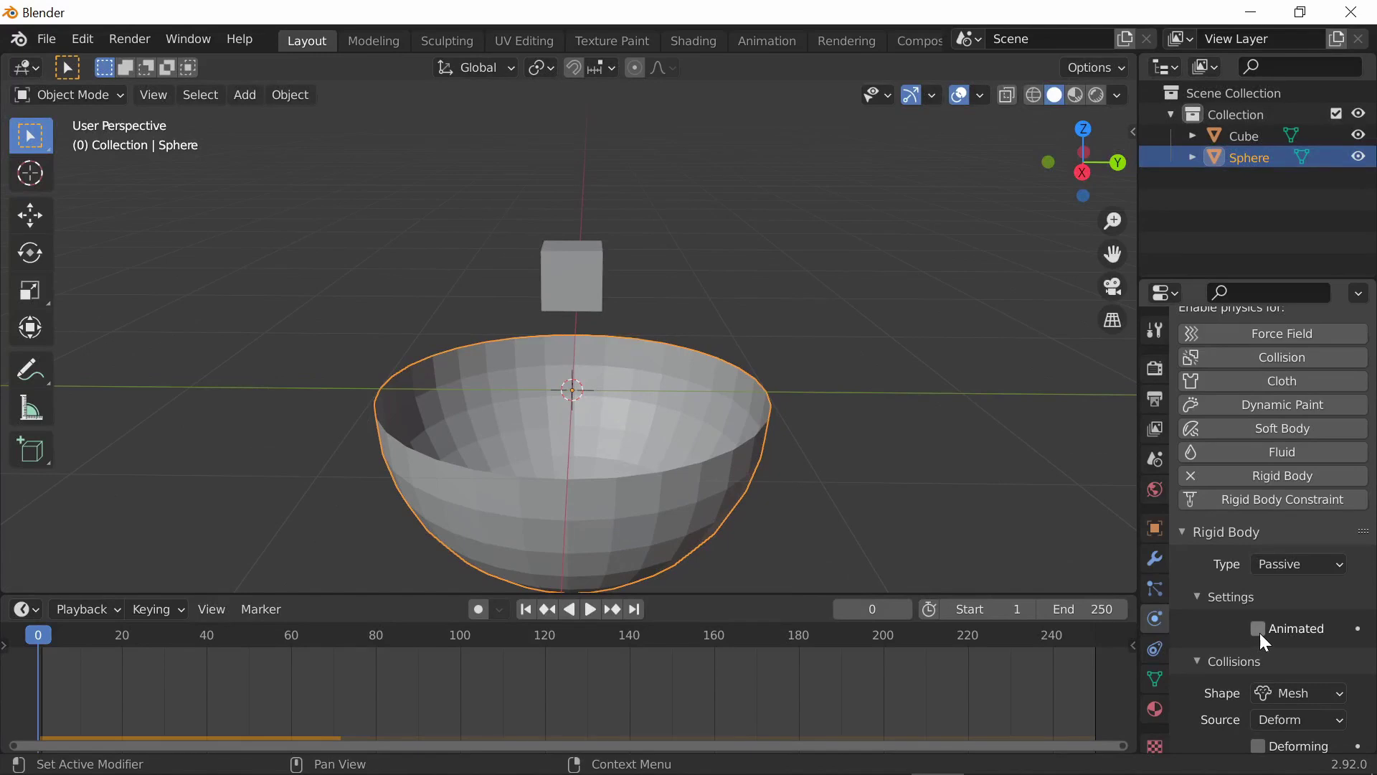
{"action": "left_click", "coordinate": [793, 284]}
{"action": "left_click", "coordinate": [627, 437]}
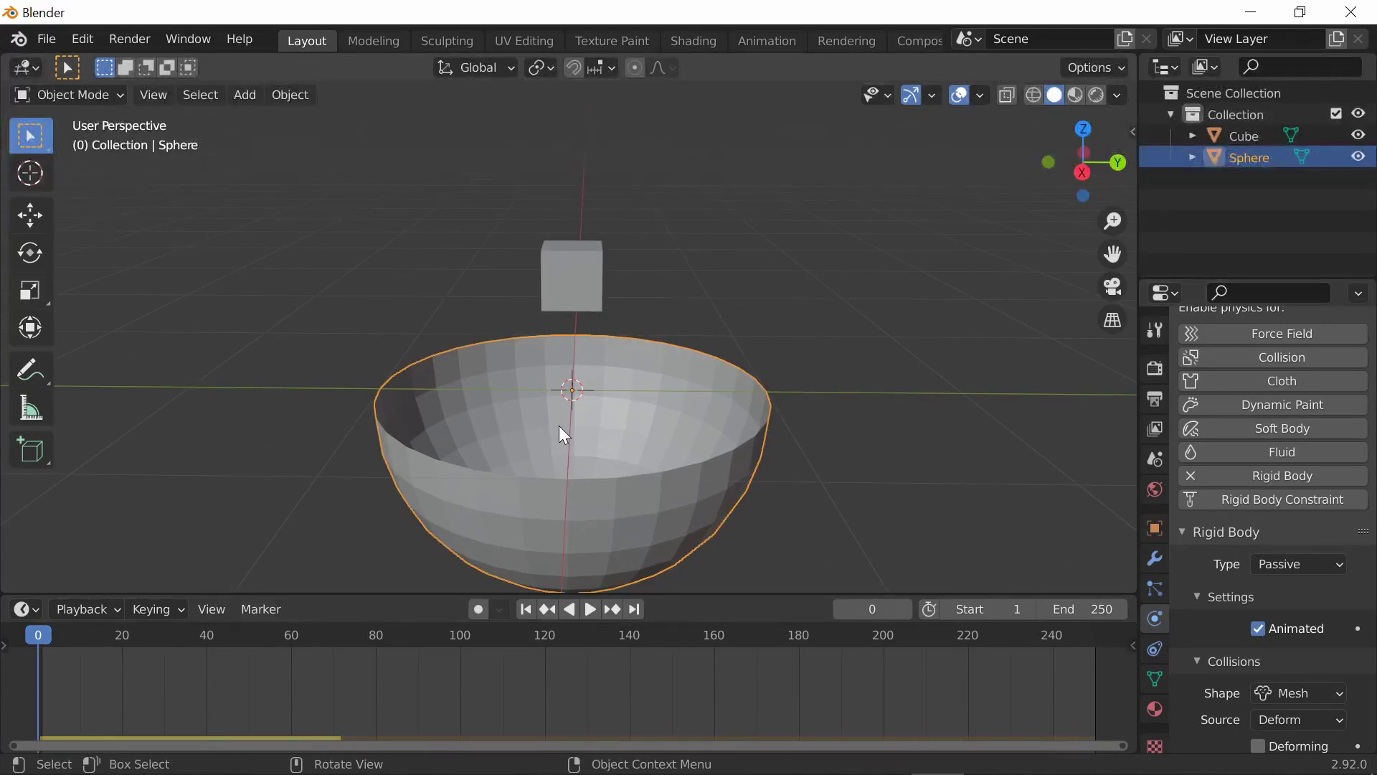
Step: Play the simulation, look into the bowl from above and move the bowl during playback
{"action": "left_click", "coordinate": [591, 609]}
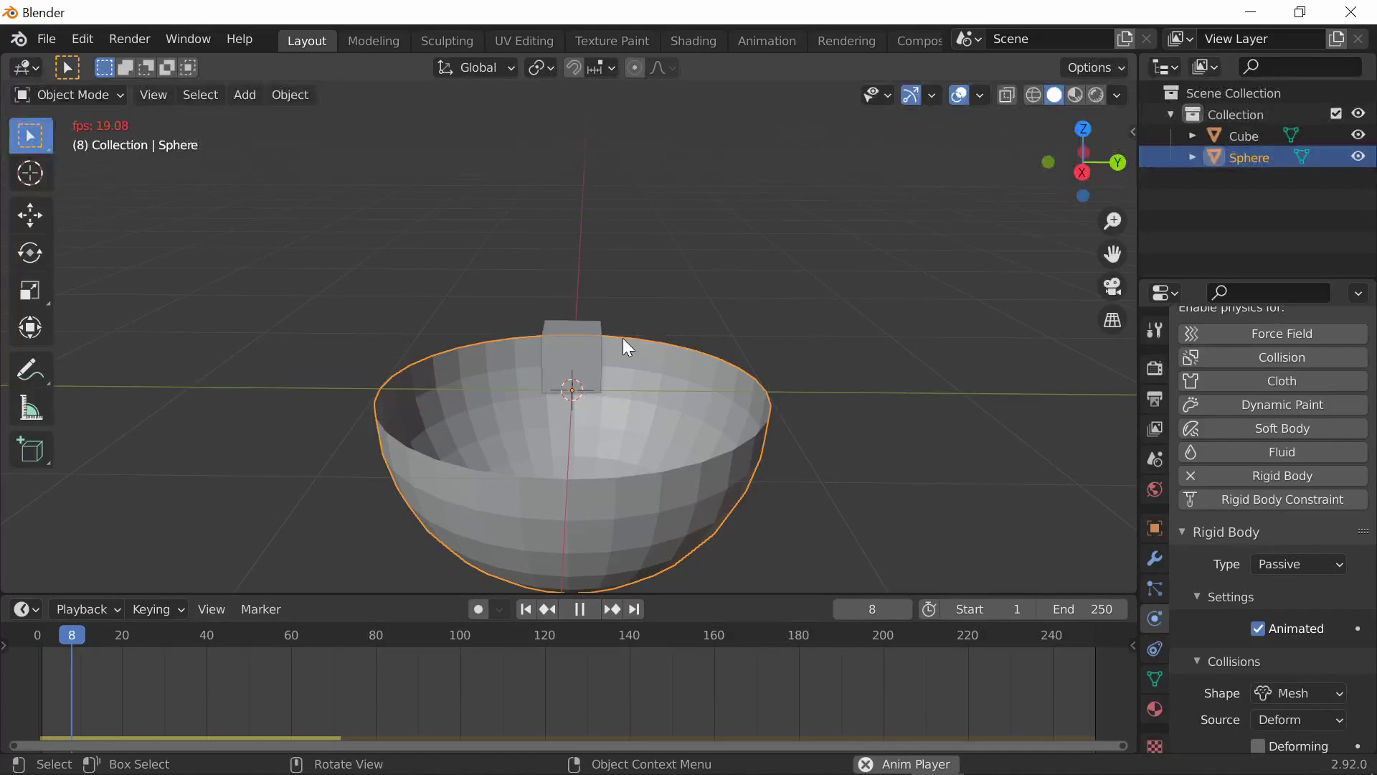
{"action": "middle_click_drag", "start_coordinate": [623, 338], "coordinate": [702, 435]}
{"action": "key", "text": "g"}
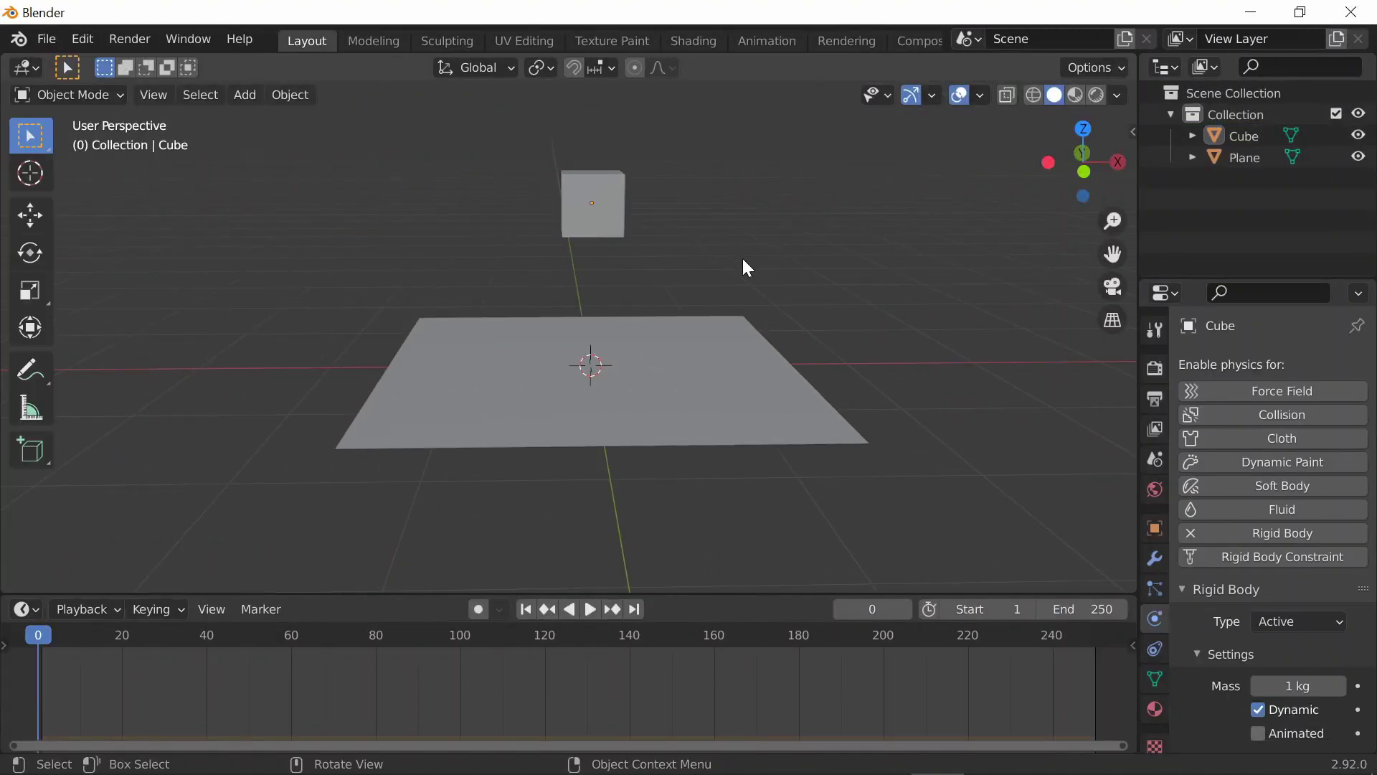
Step: Expand the Surface Response settings of the cube above the plane and set its Bounciness to 1.000
{"action": "left_click", "coordinate": [599, 228]}
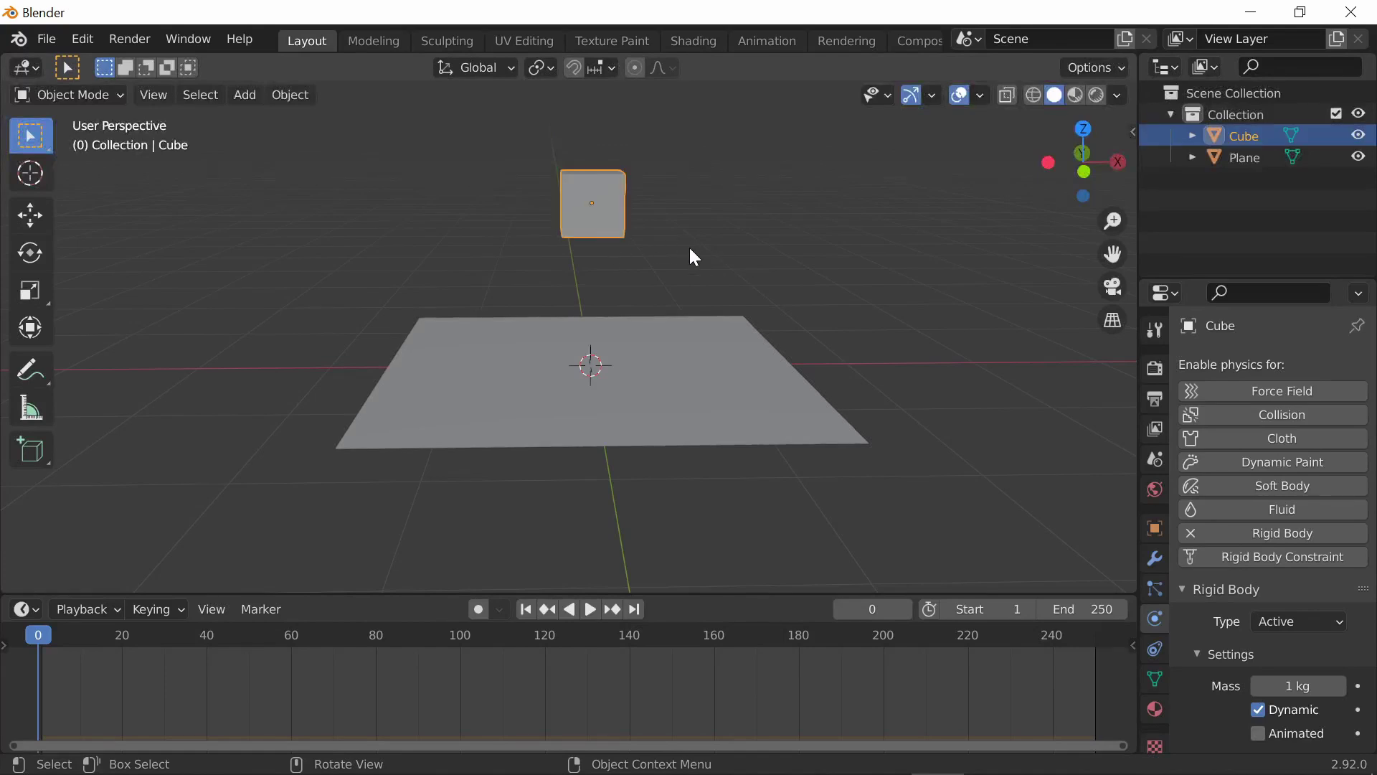
{"action": "middle_click_drag", "start_coordinate": [692, 251], "coordinate": [787, 271]}
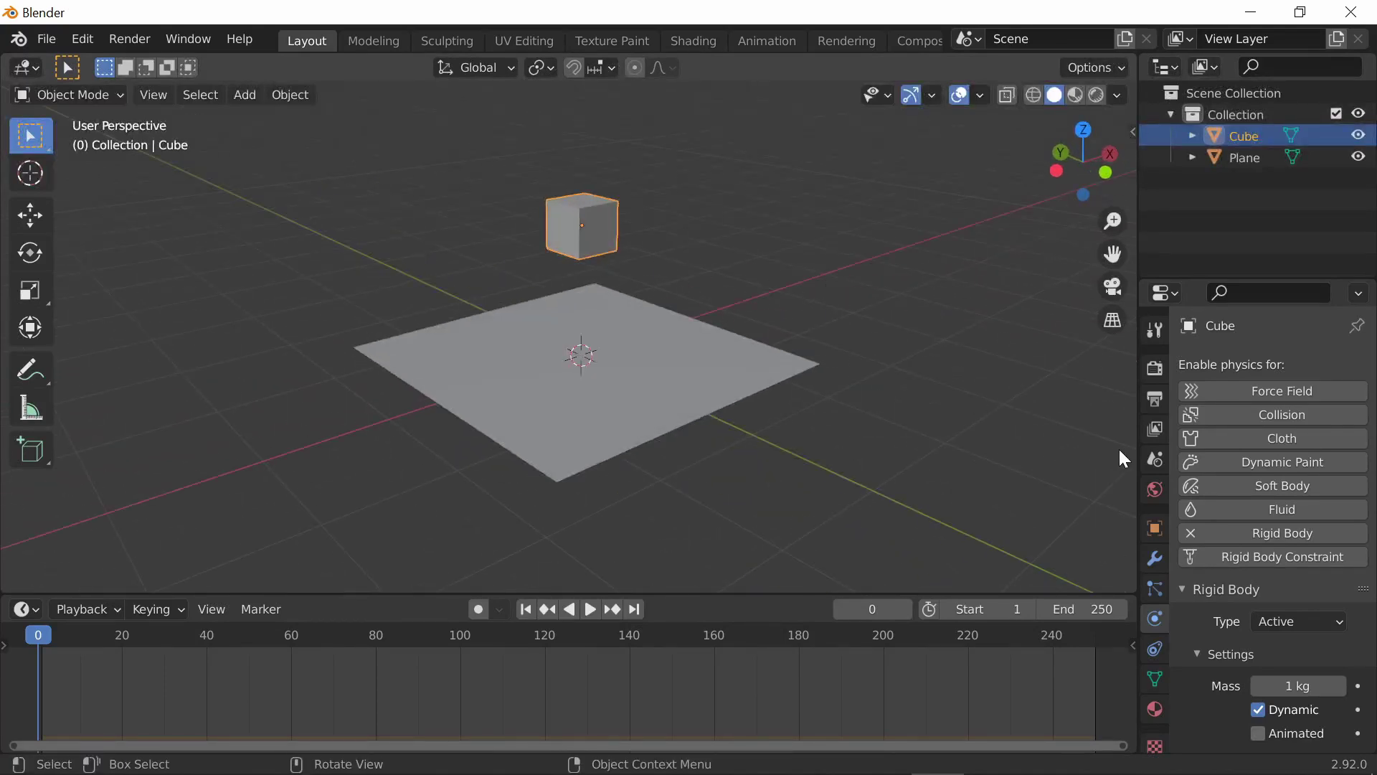
{"action": "scroll", "coordinate": [1258, 532], "scroll_direction": "down", "scroll_amount": 7}
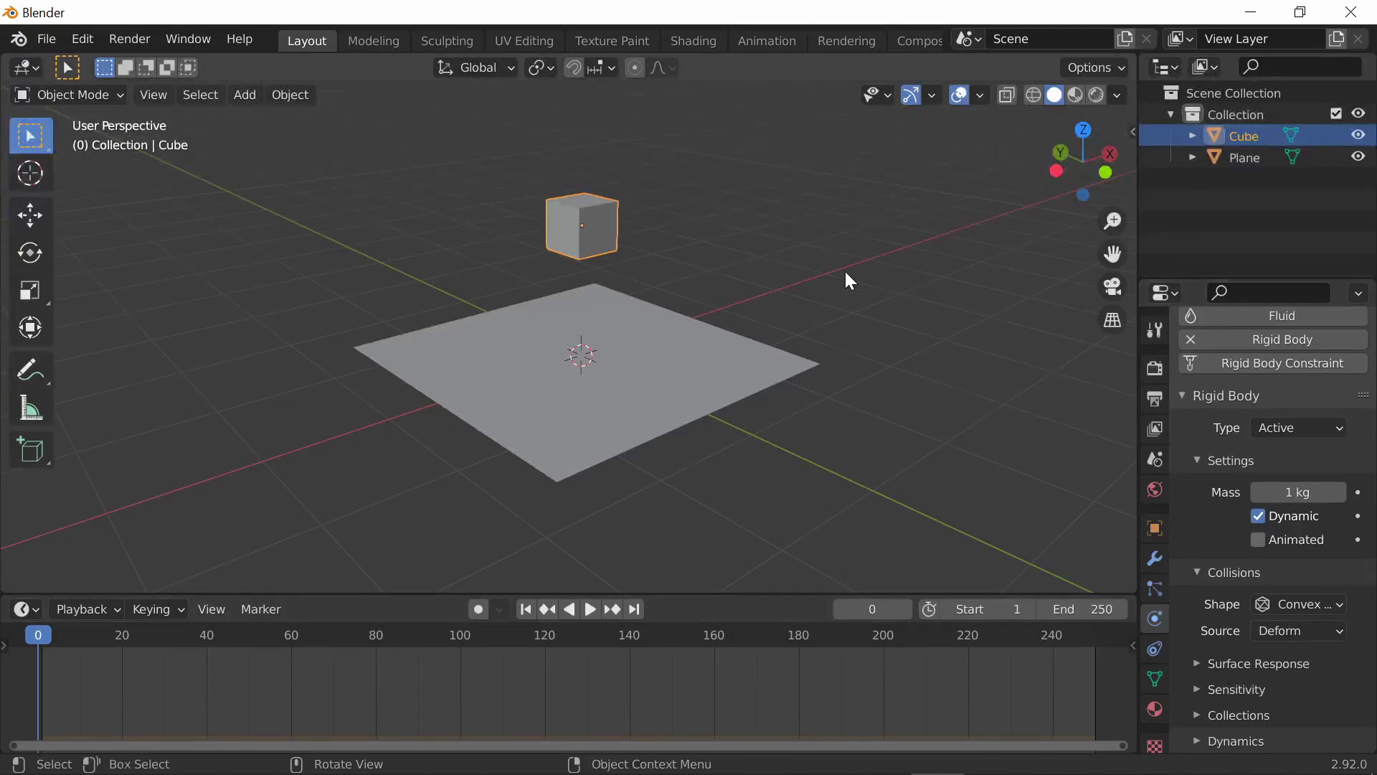
{"action": "left_click", "coordinate": [1198, 661]}
{"action": "left_click", "coordinate": [882, 449]}
{"action": "middle_click_drag", "start_coordinate": [882, 449], "coordinate": [722, 221]}
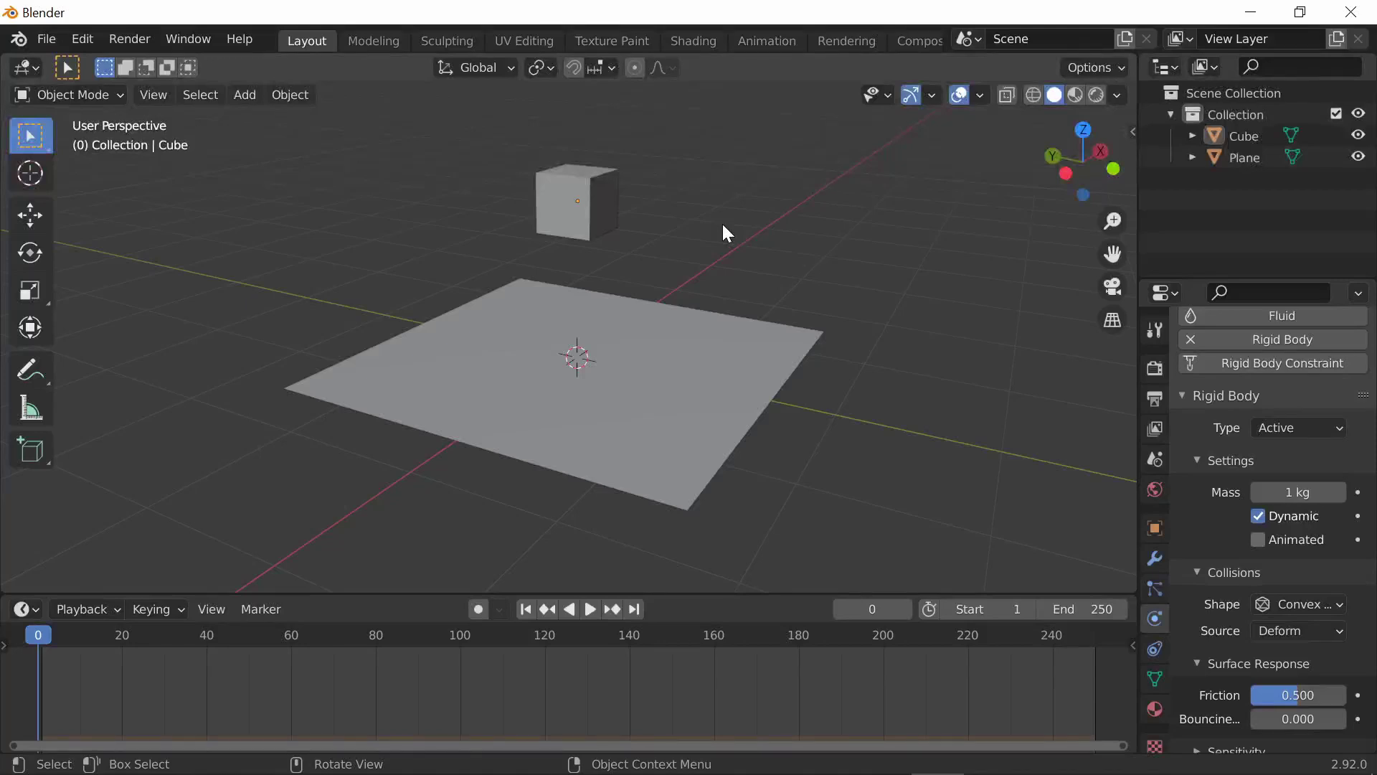
{"action": "left_click", "coordinate": [579, 200]}
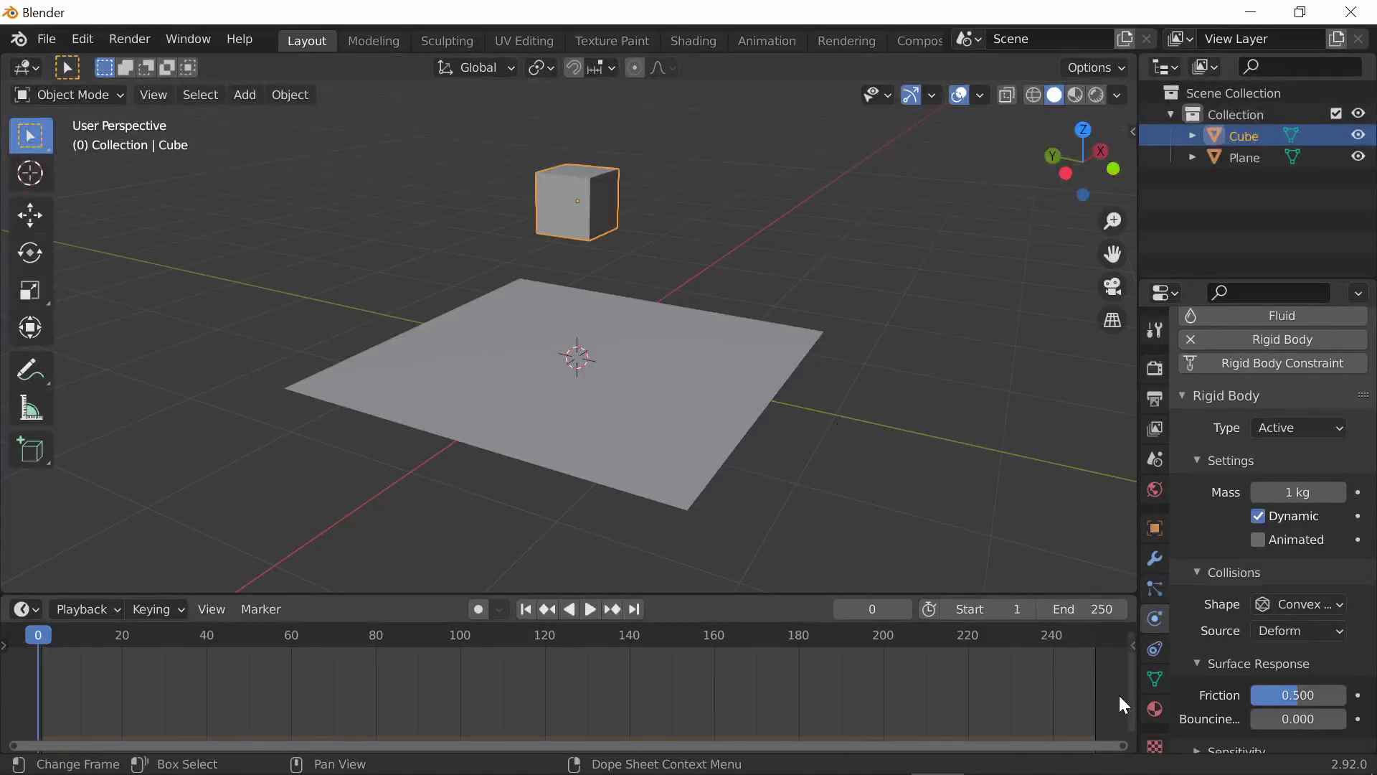
{"action": "left_click_drag", "start_coordinate": [1266, 722], "coordinate": [1345, 722]}
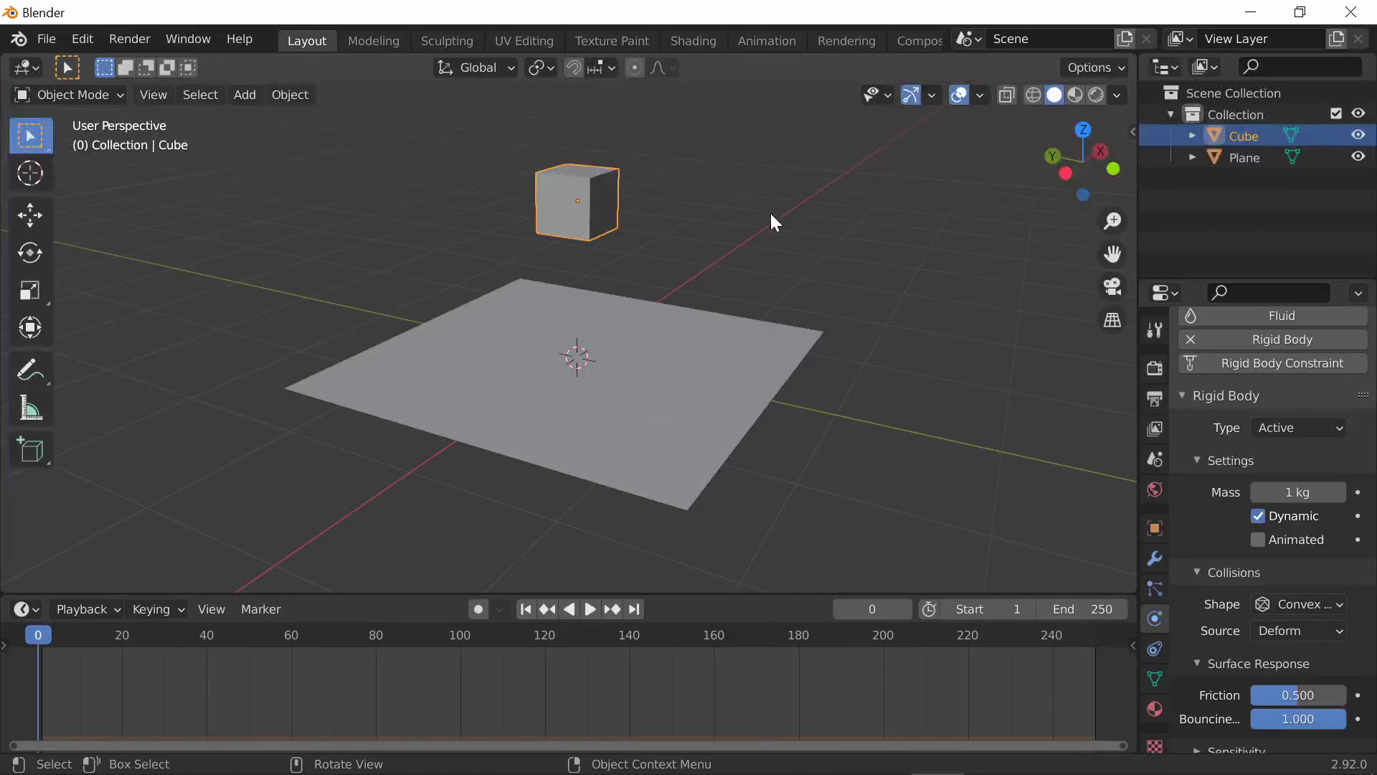
Step: Play the simulation to check the cube's bounce on the plane, stop playback and return to frame 0
{"action": "left_click", "coordinate": [594, 610]}
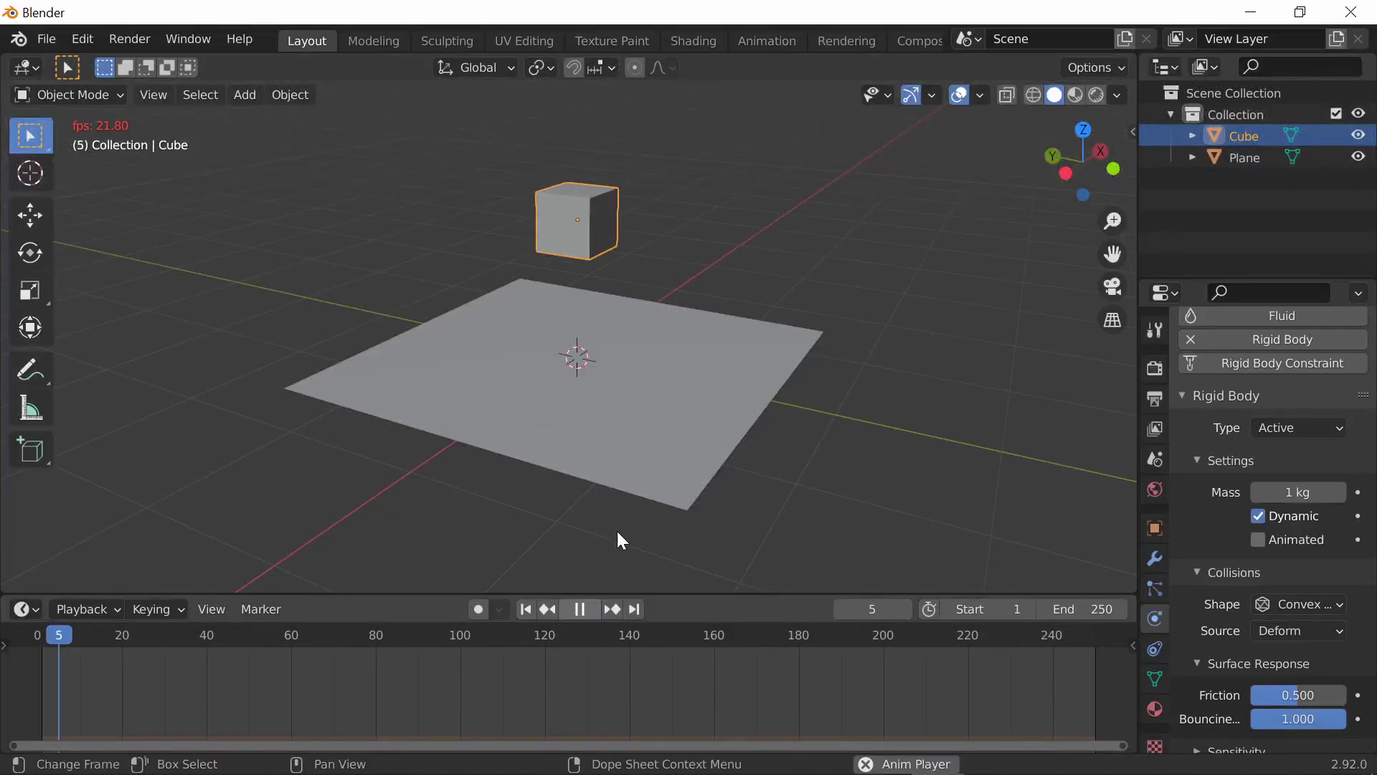
{"action": "left_click", "coordinate": [580, 608]}
{"action": "left_click_drag", "start_coordinate": [228, 636], "coordinate": [10, 631]}
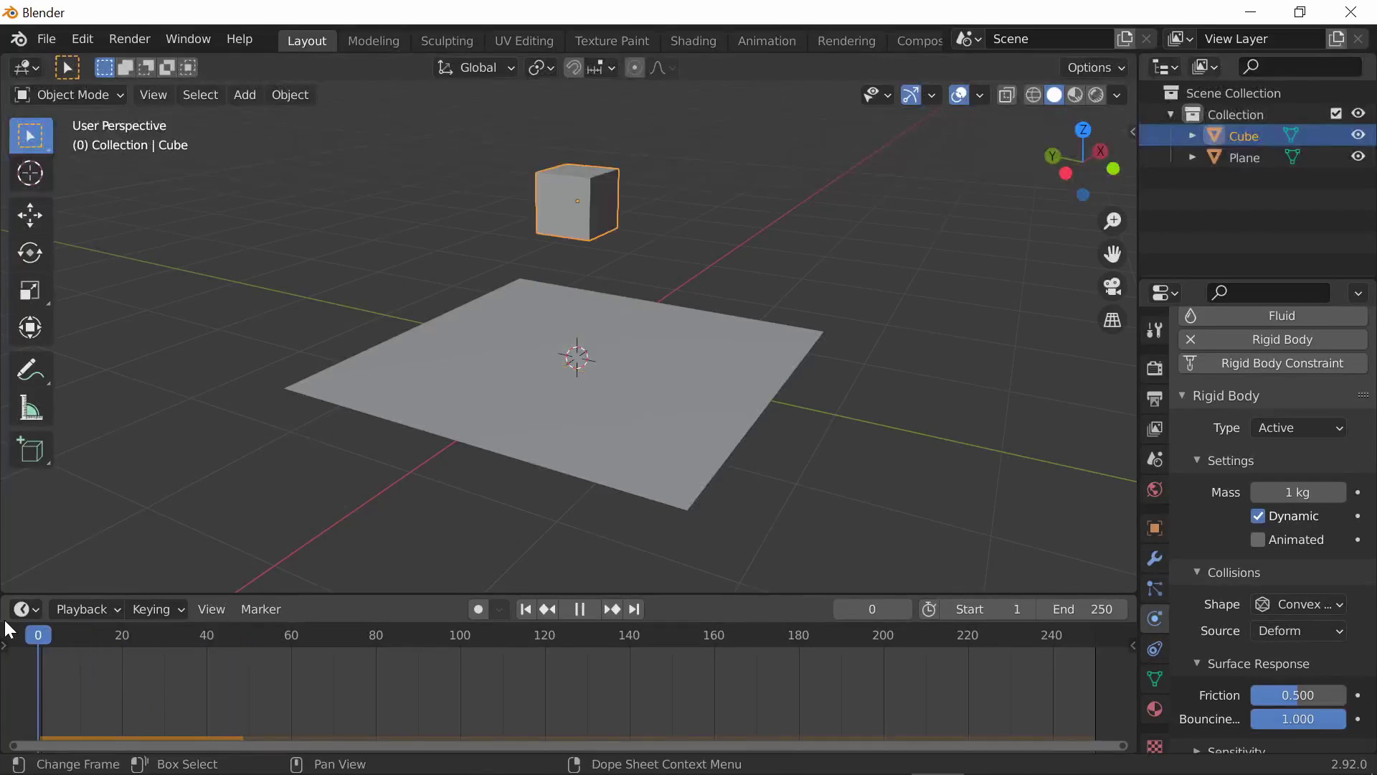
Step: Raise the plane's Bounciness to its maximum, select the cube and play the simulation to check the rebound
{"action": "left_click", "coordinate": [654, 422]}
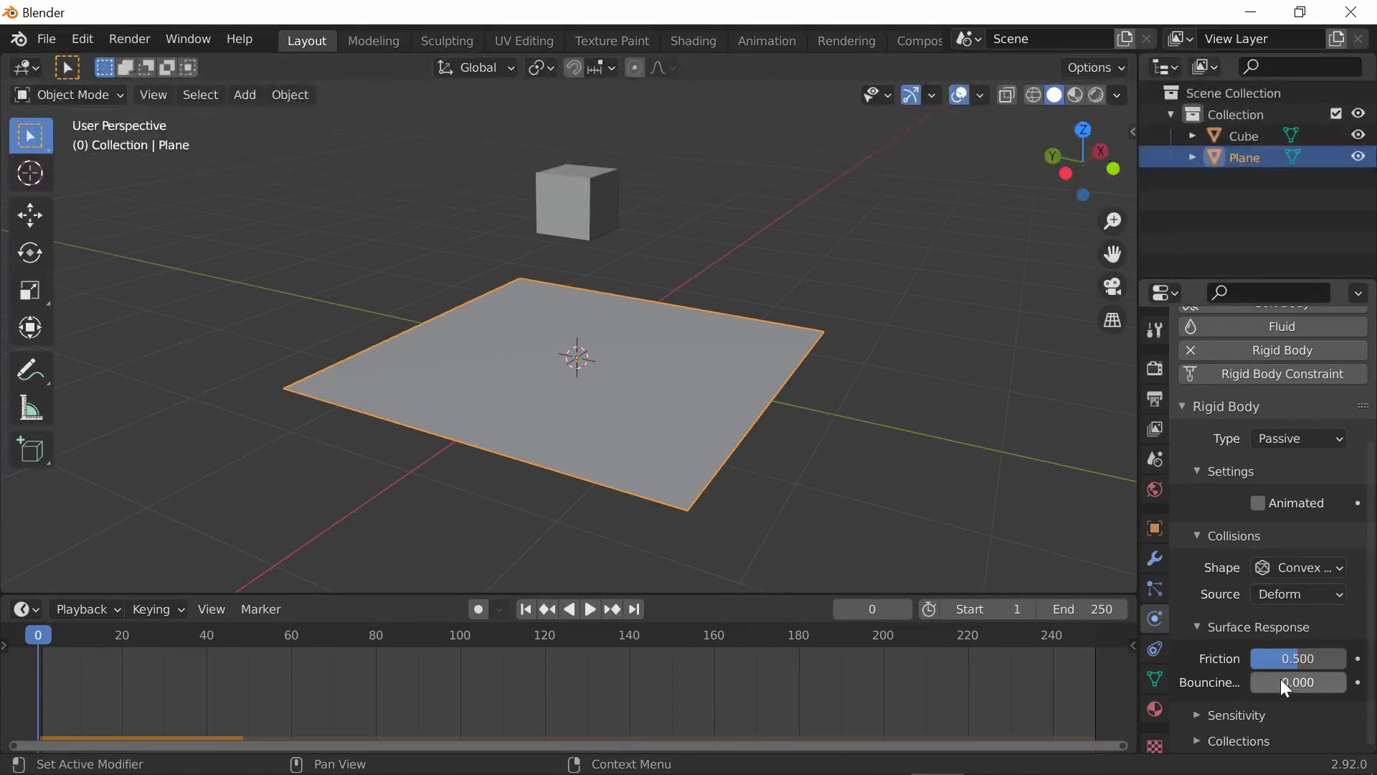
{"action": "left_click_drag", "start_coordinate": [1280, 679], "coordinate": [1352, 690]}
{"action": "left_click", "coordinate": [548, 207]}
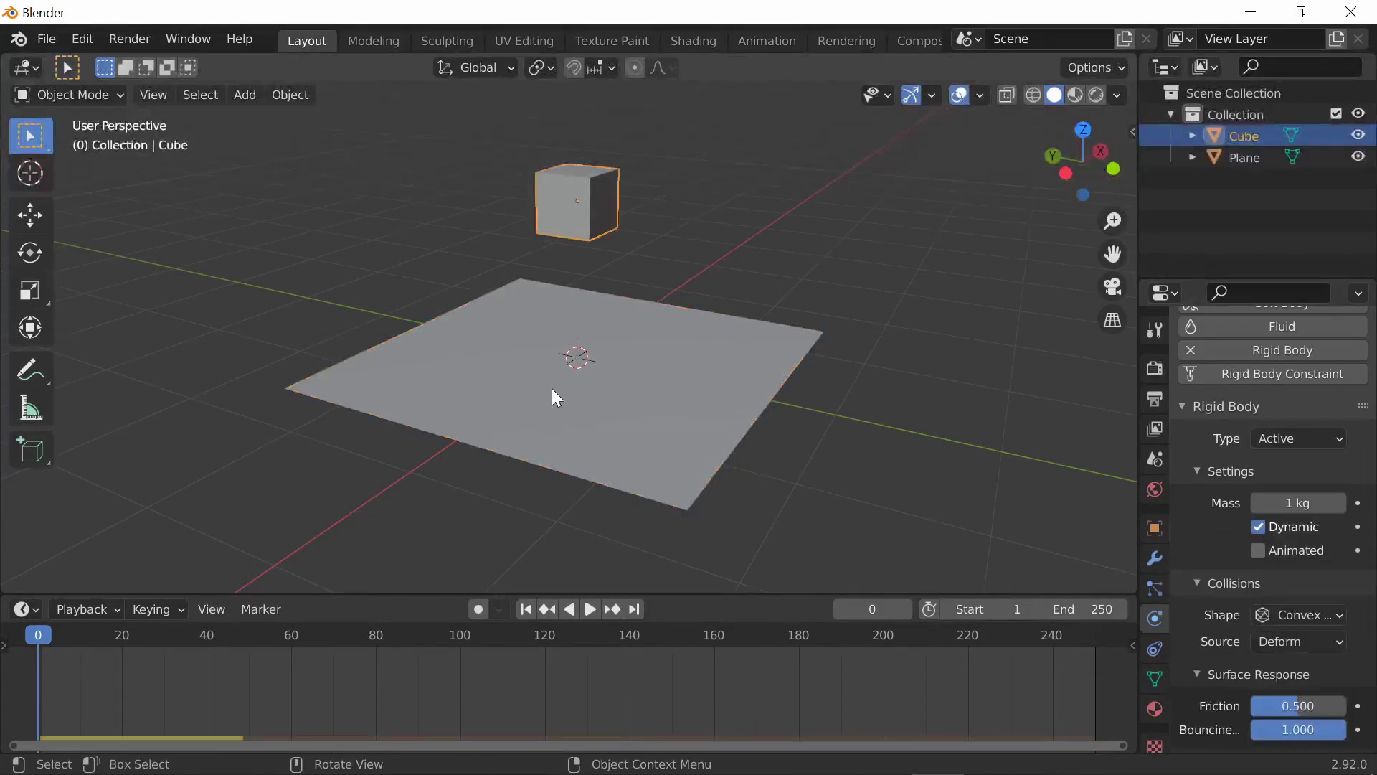
{"action": "left_click", "coordinate": [590, 608]}
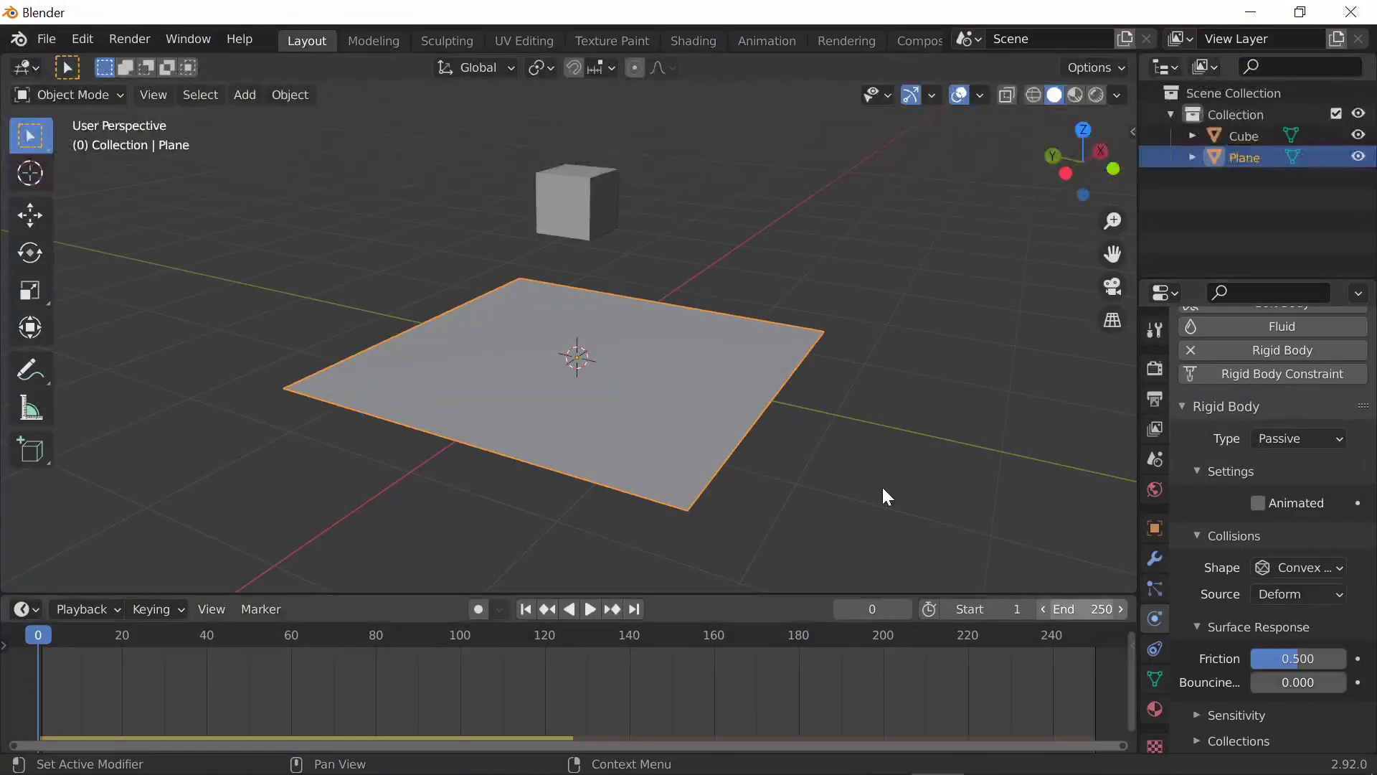
Step: Reset the cube's Bounciness to 0.000 and clear the selection
{"action": "left_click", "coordinate": [574, 195]}
{"action": "left_click_drag", "start_coordinate": [1298, 729], "coordinate": [1251, 730]}
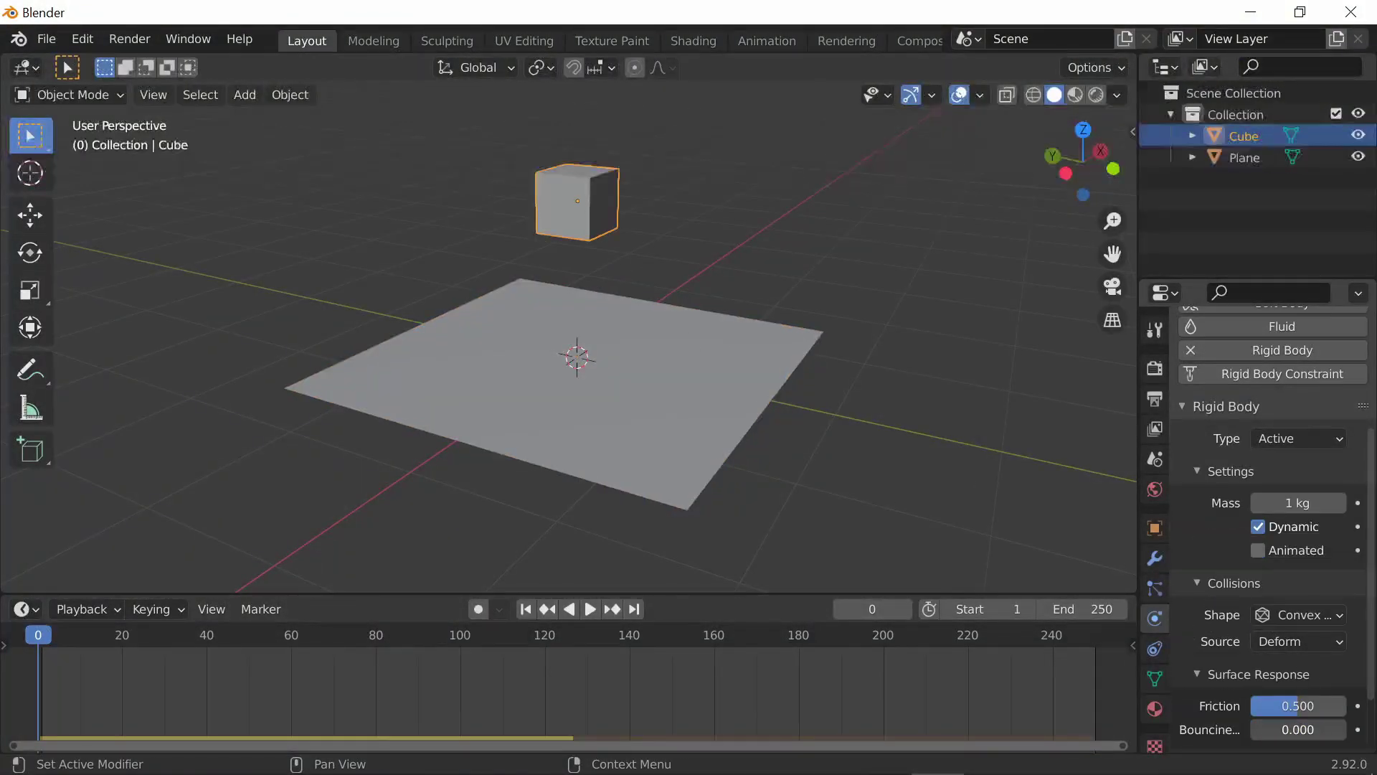
{"action": "left_click", "coordinate": [755, 149]}
Step: Rotate the plane from a side-on view so that it forms a steep ramp beneath the cube
{"action": "middle_click_drag", "start_coordinate": [657, 317], "coordinate": [633, 403]}
{"action": "left_click", "coordinate": [634, 400]}
{"action": "key", "text": "r"}
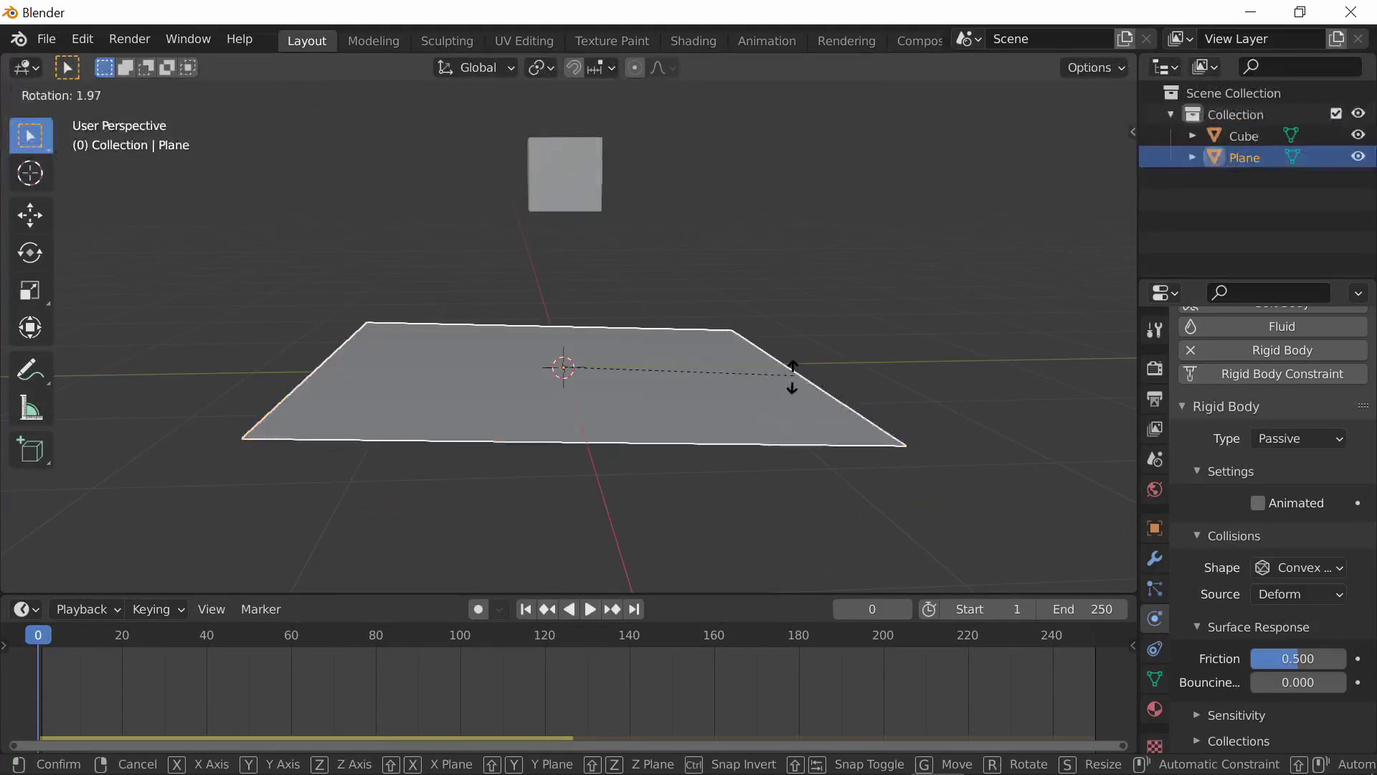
{"action": "left_click", "coordinate": [744, 461]}
{"action": "left_click", "coordinate": [616, 219]}
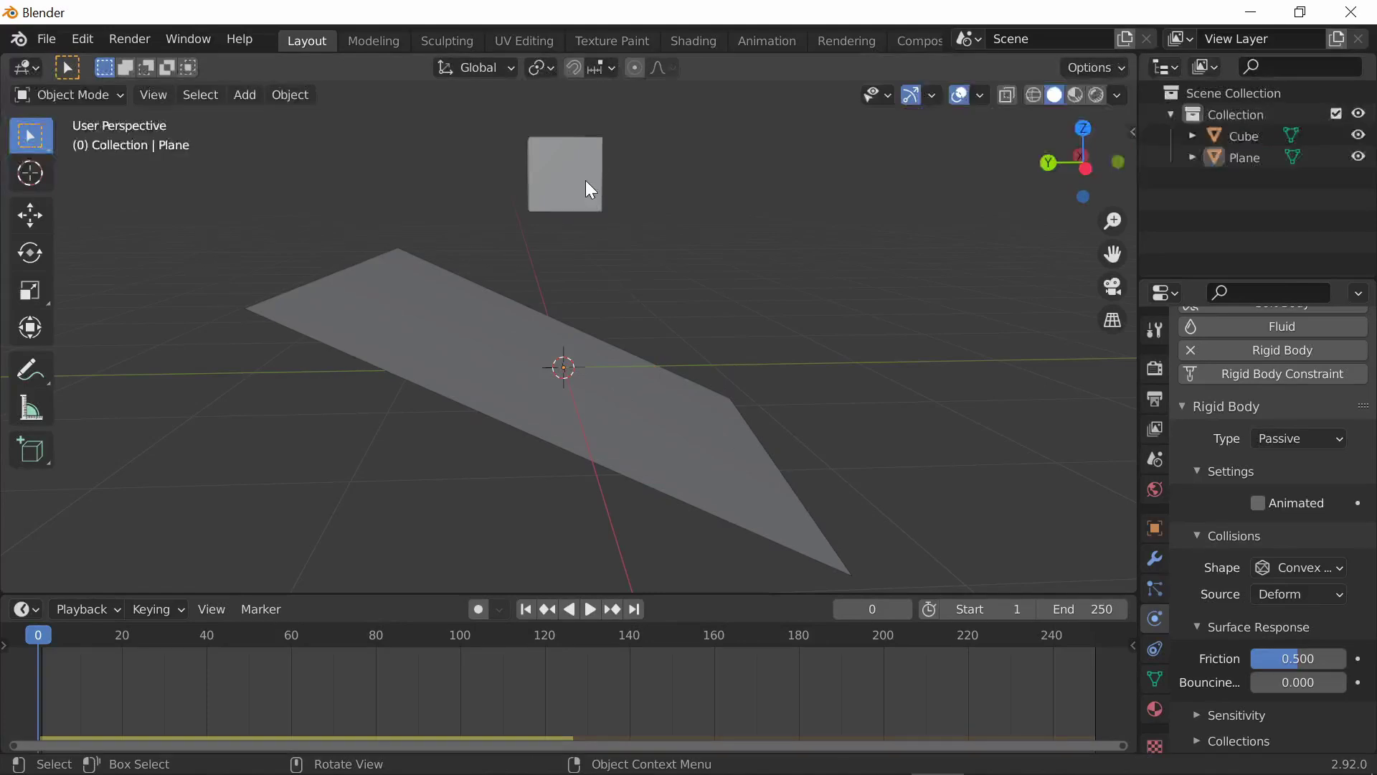
Step: Play the simulation to watch the cube land on the tilted plane, stop playback and return to frame 0
{"action": "left_click", "coordinate": [587, 181]}
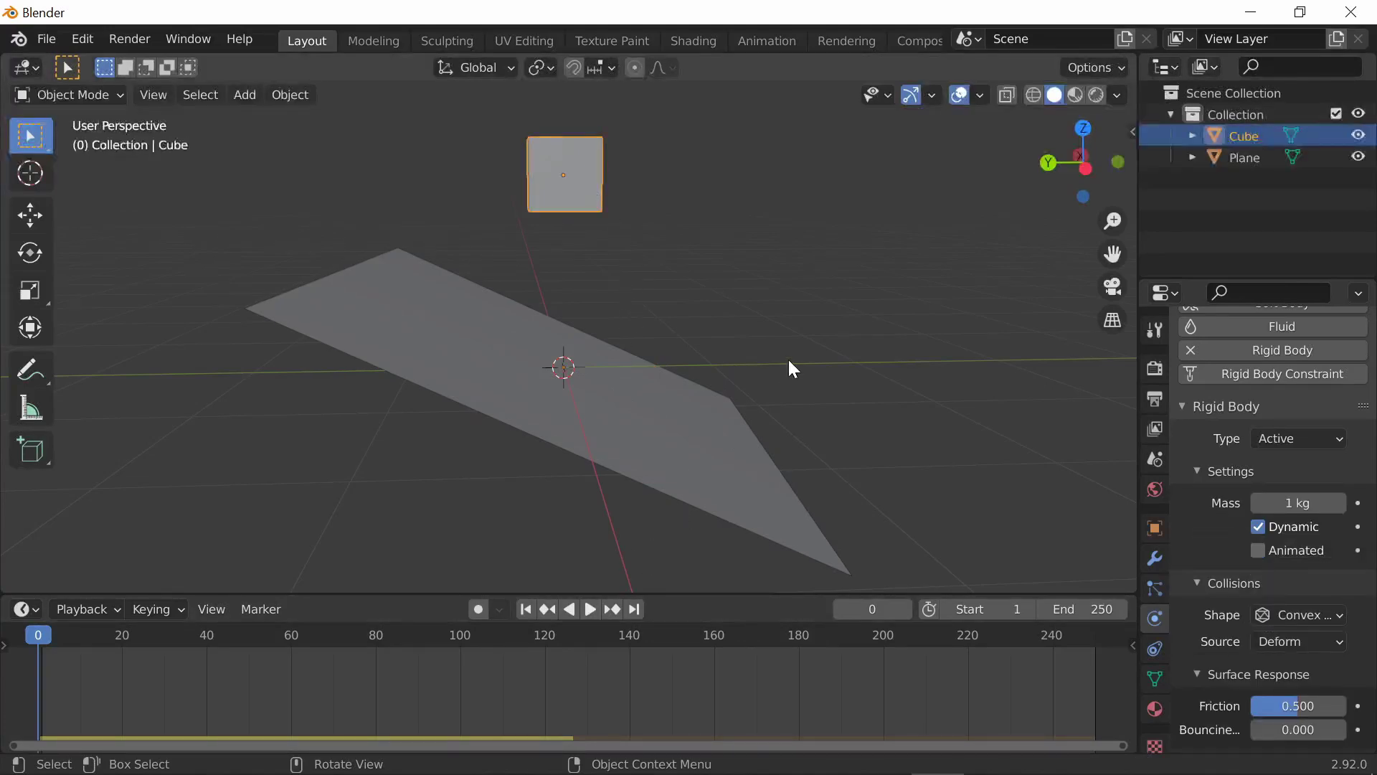
{"action": "middle_click_drag", "start_coordinate": [789, 362], "coordinate": [646, 481]}
{"action": "left_click", "coordinate": [590, 609]}
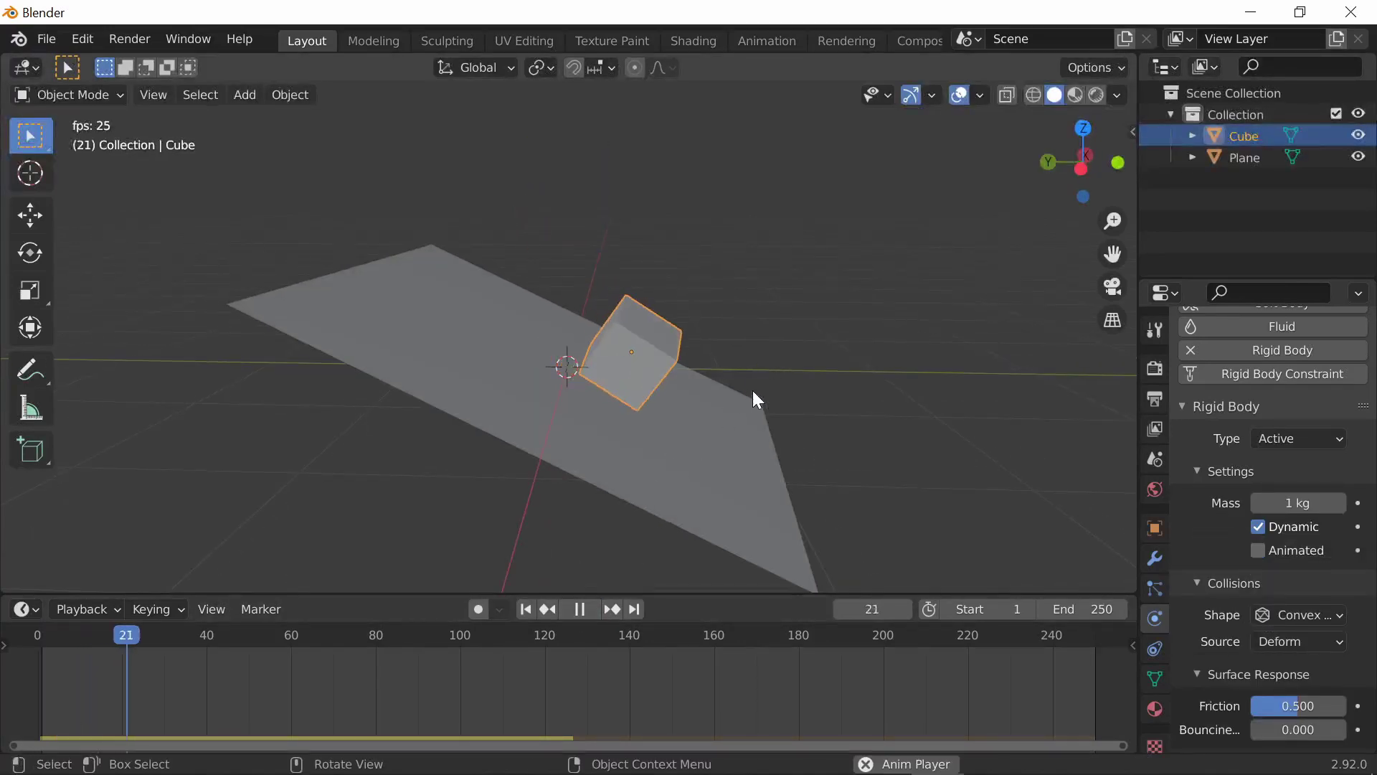
{"action": "middle_click_drag", "start_coordinate": [807, 352], "coordinate": [809, 387]}
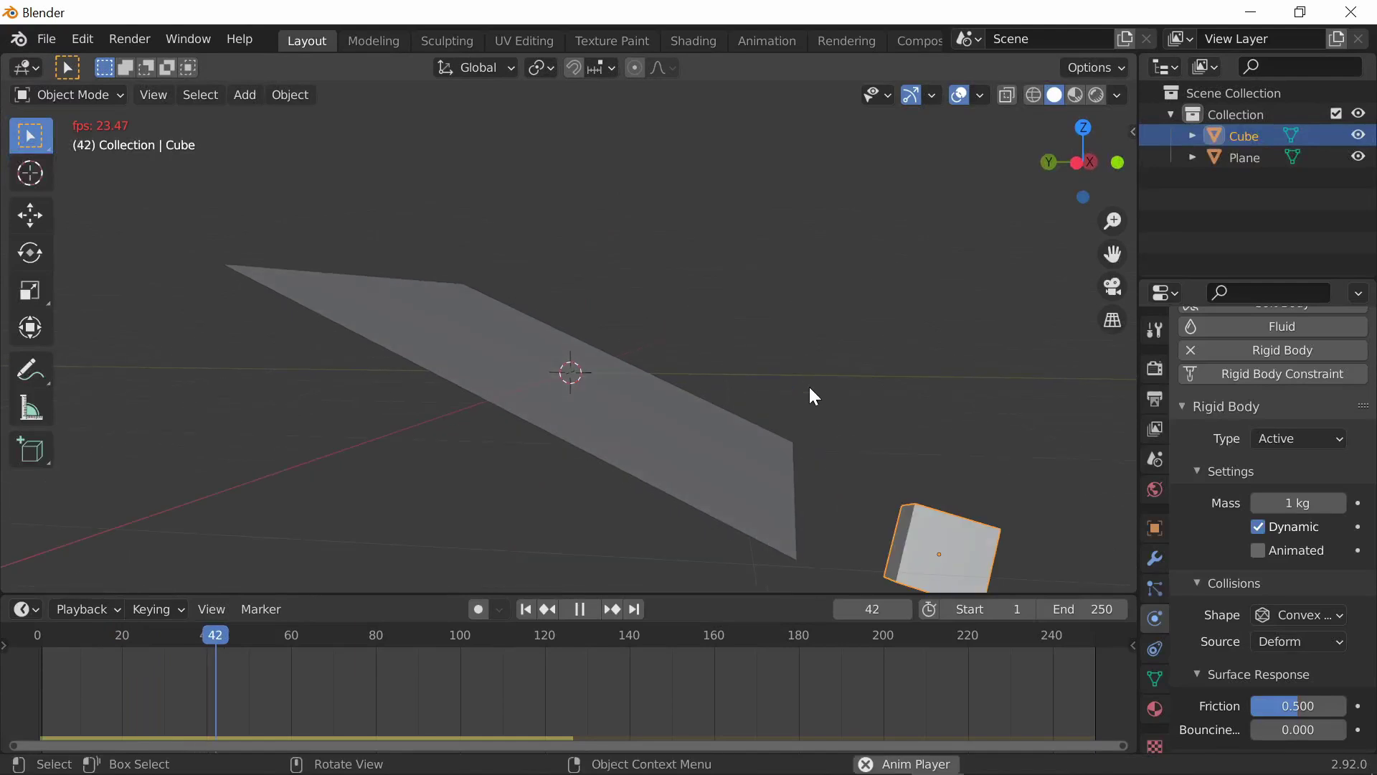
{"action": "left_click", "coordinate": [574, 609]}
{"action": "left_click_drag", "start_coordinate": [353, 649], "coordinate": [19, 614]}
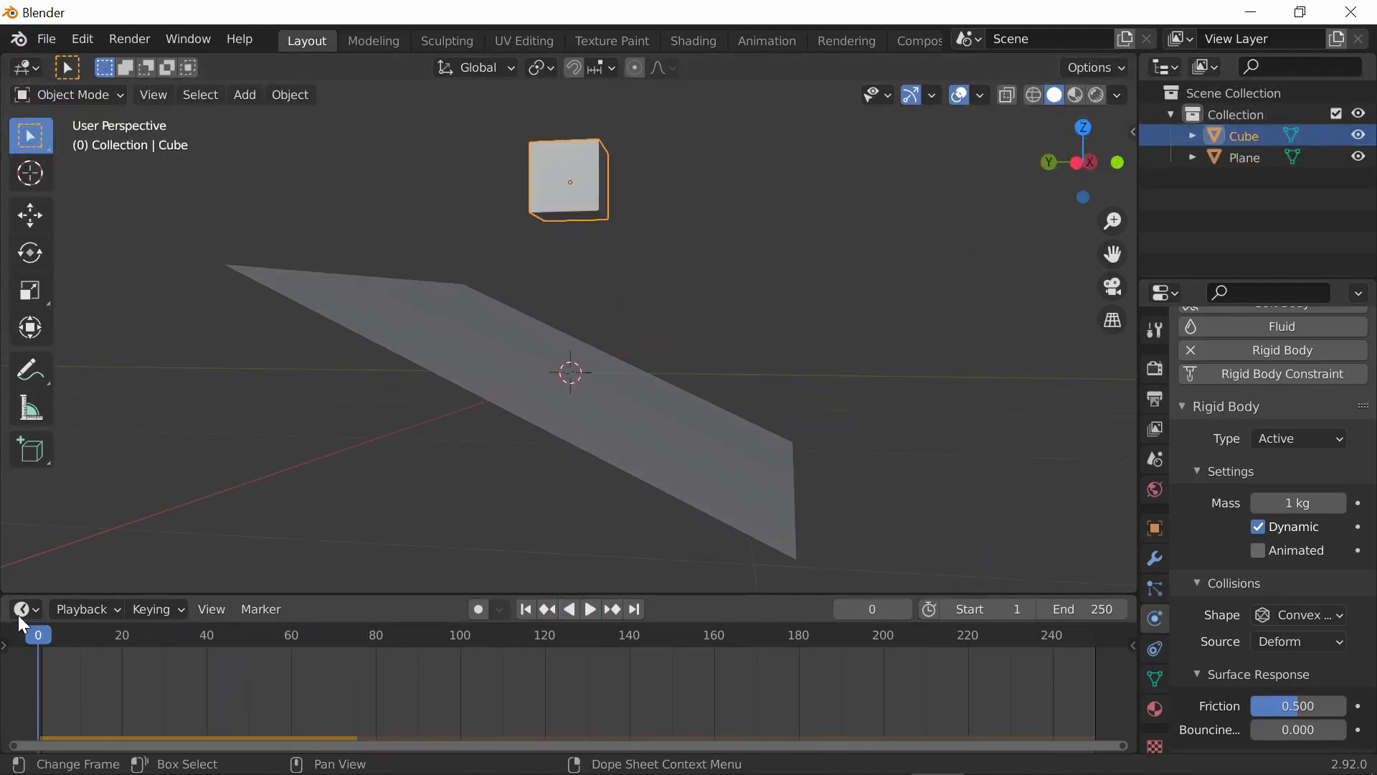
Step: Set the tilted plane's Friction to 1.000 and play the simulation to check how the cube slides
{"action": "left_click", "coordinate": [429, 354]}
{"action": "left_click_drag", "start_coordinate": [1298, 657], "coordinate": [1343, 657]}
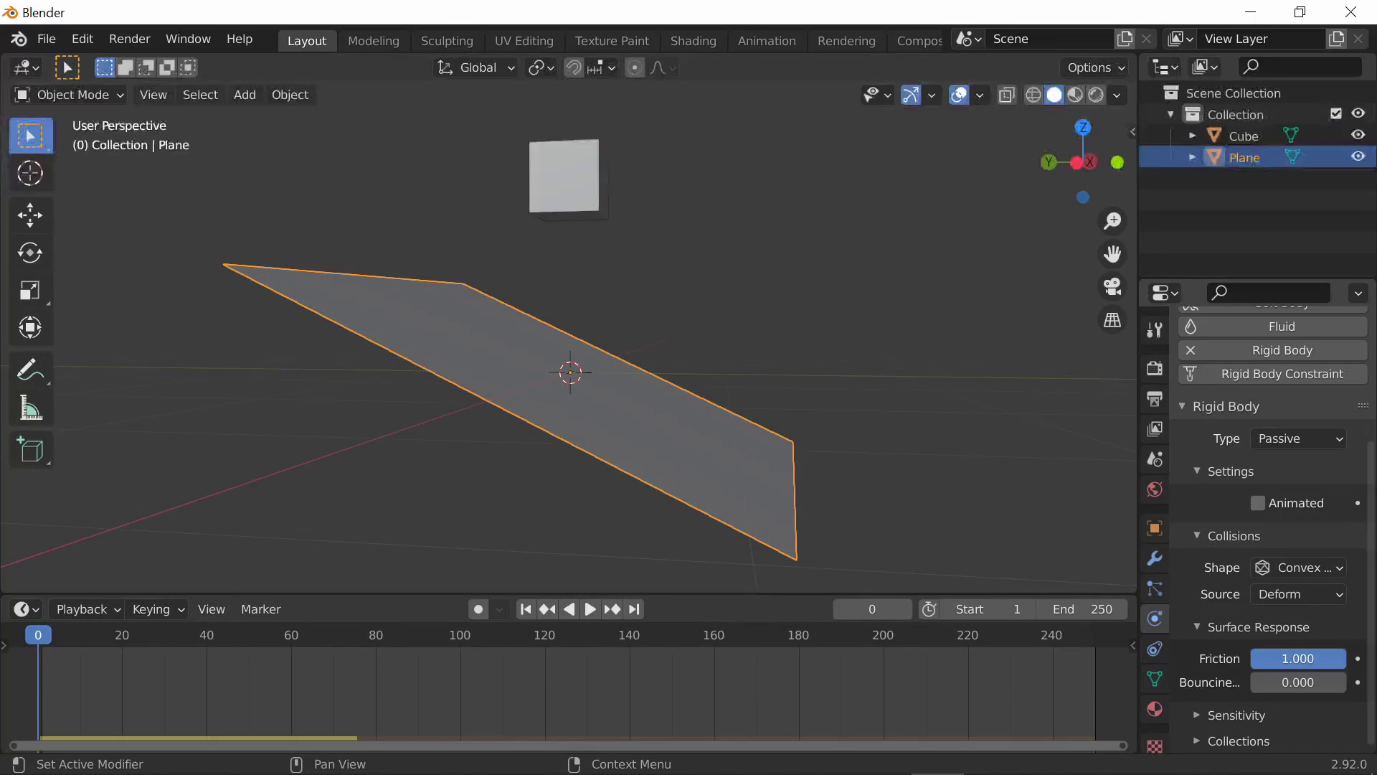
{"action": "left_click", "coordinate": [590, 608]}
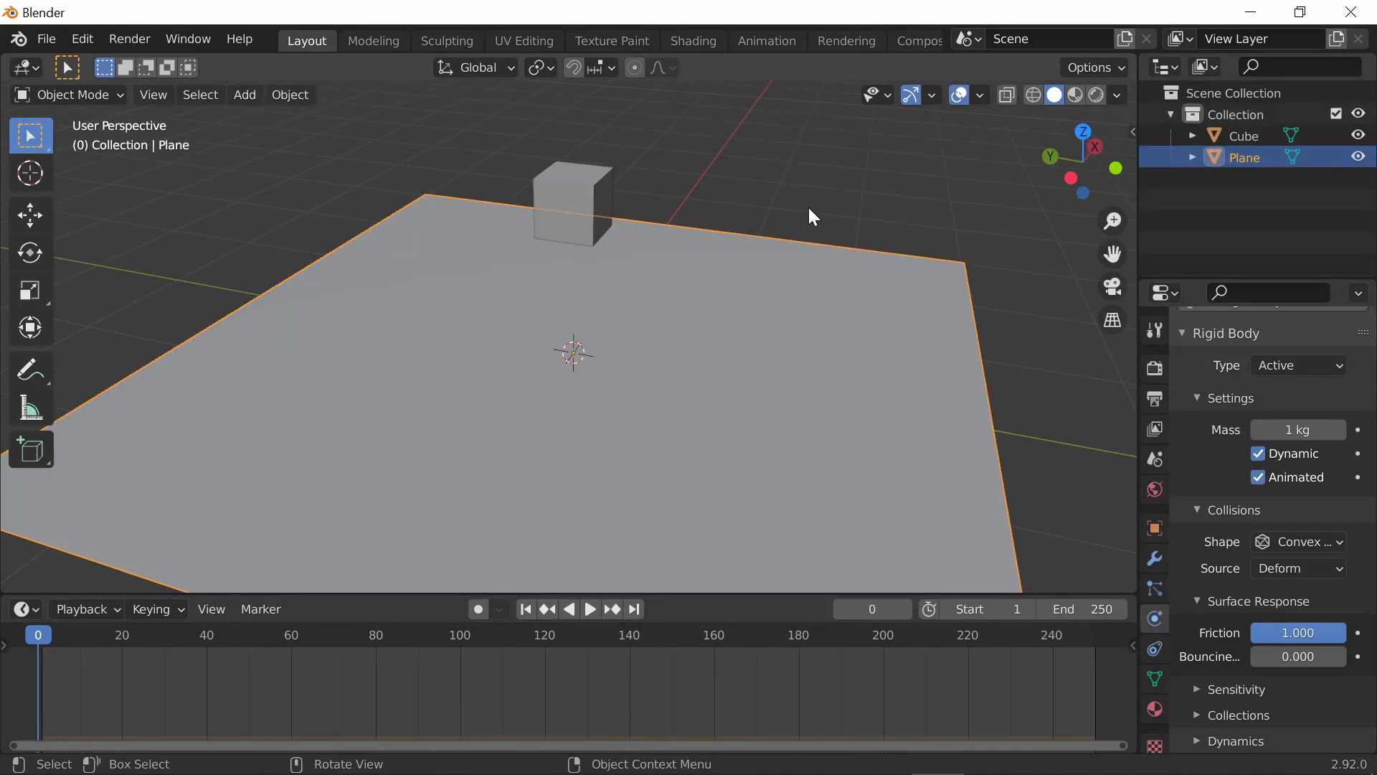
Step: Play the simulation of the cube dropping onto the large animated plane and select the plane during playback
{"action": "left_click", "coordinate": [807, 208]}
{"action": "middle_click_drag", "start_coordinate": [720, 387], "coordinate": [777, 342]}
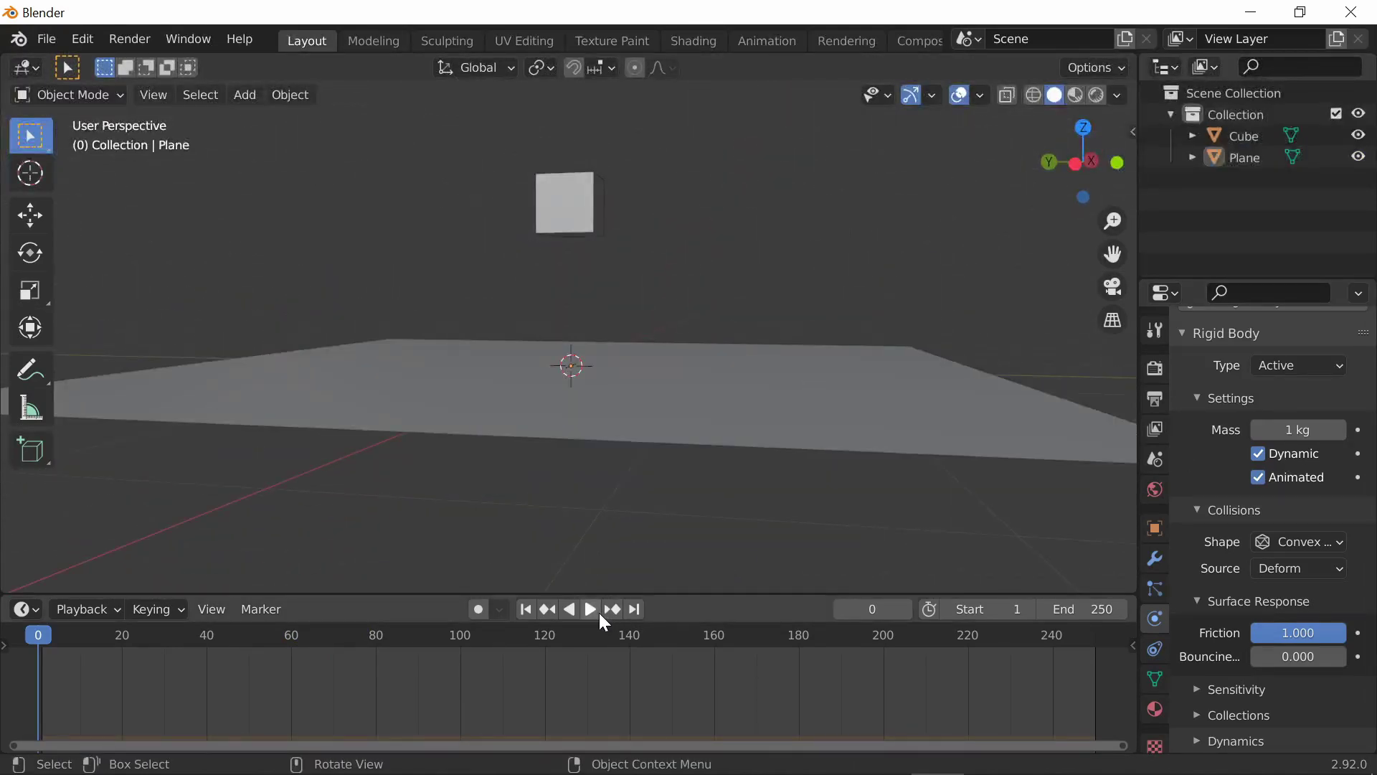
{"action": "left_click", "coordinate": [599, 611]}
{"action": "left_click", "coordinate": [809, 337]}
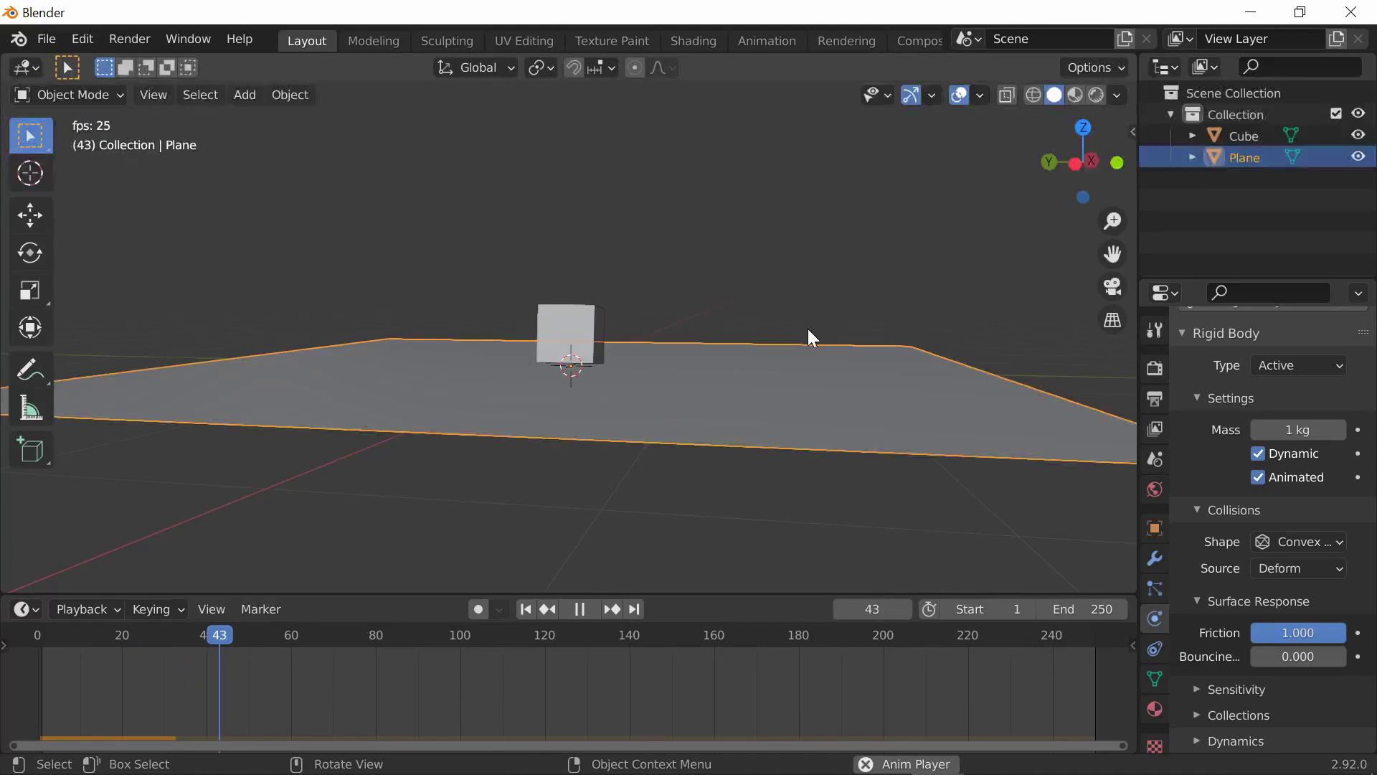
Step: Rotate the large animated plane while the simulation is playing
{"action": "key", "text": "r"}
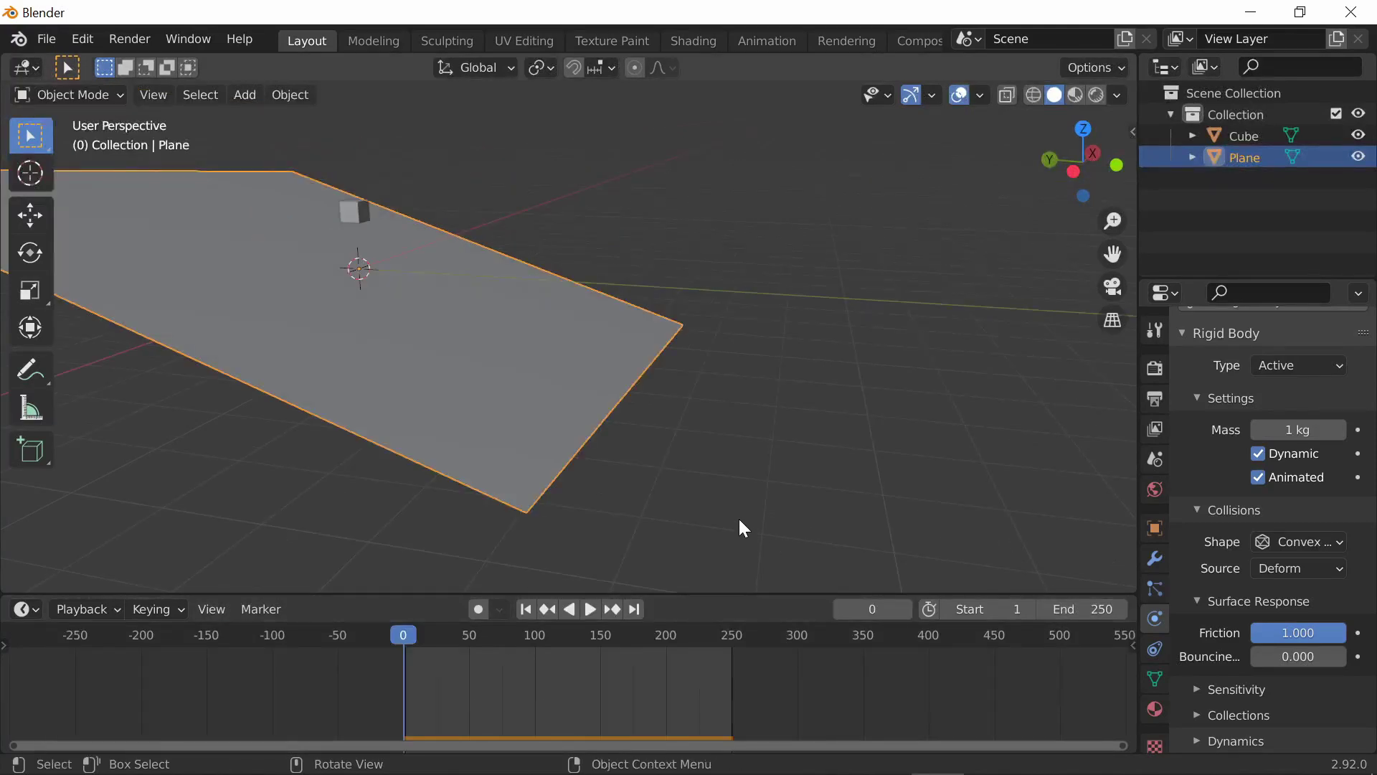
Step: Set the timeline's end frame to 500, play the simulation, and return to frame 0
{"action": "left_click", "coordinate": [1083, 611]}
{"action": "type", "text": "500"}
{"action": "key", "text": "Return"}
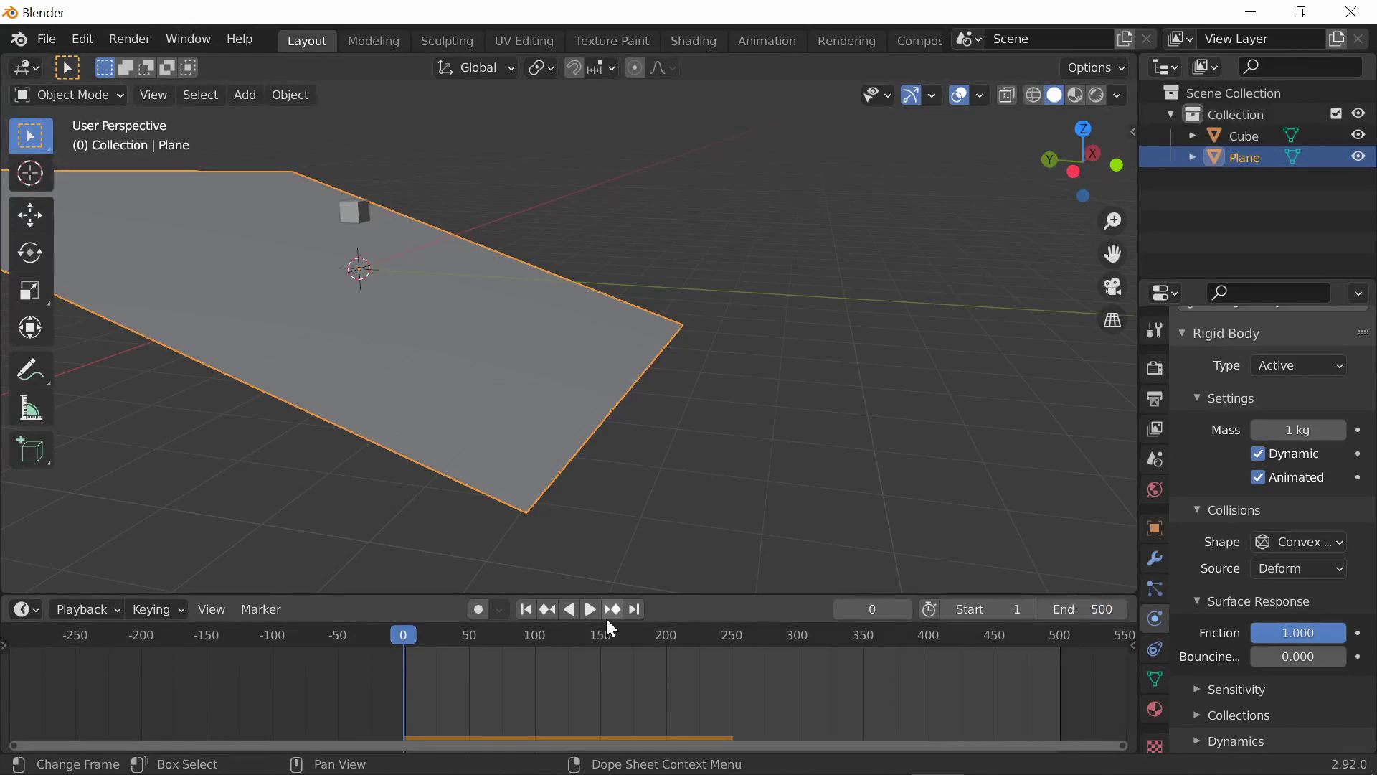
{"action": "left_click", "coordinate": [596, 610]}
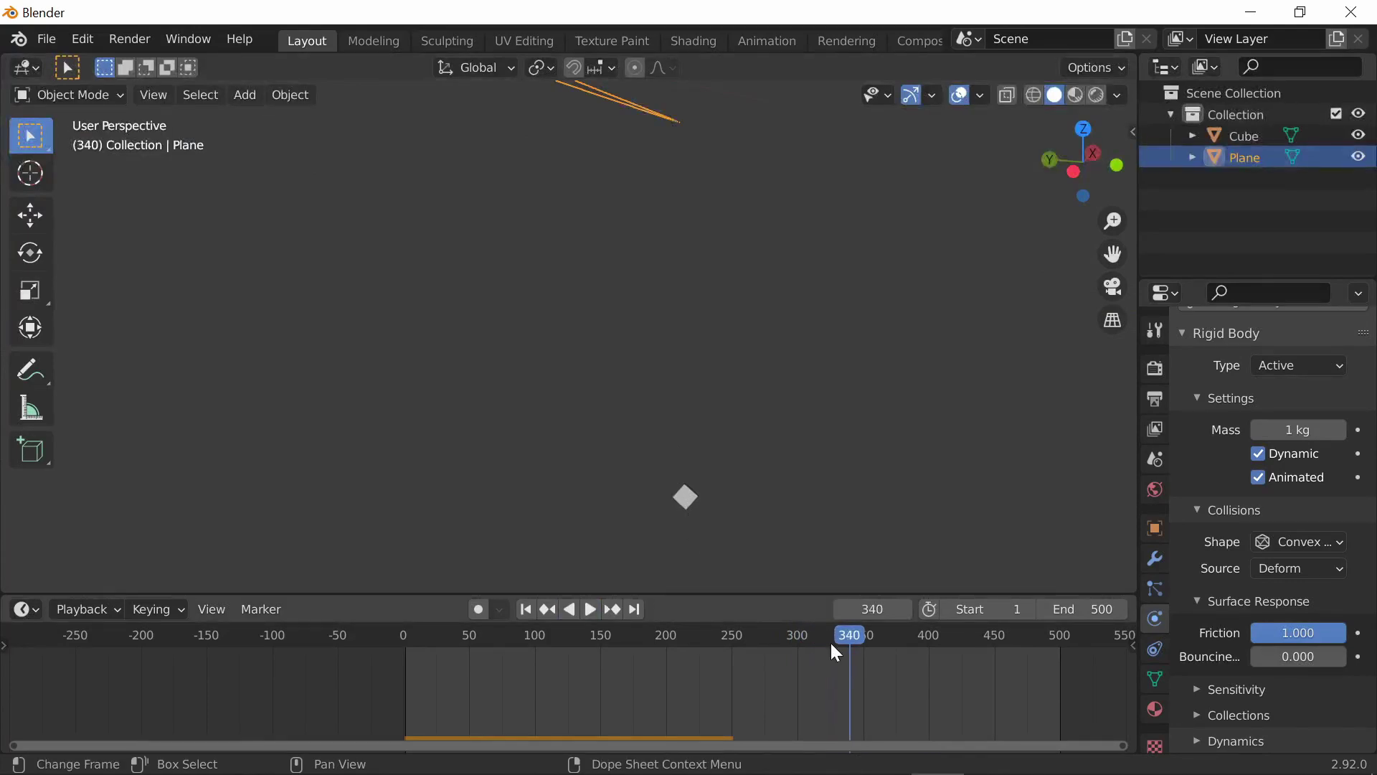
{"action": "left_click_drag", "start_coordinate": [811, 635], "coordinate": [385, 639]}
{"action": "key", "text": "Escape"}
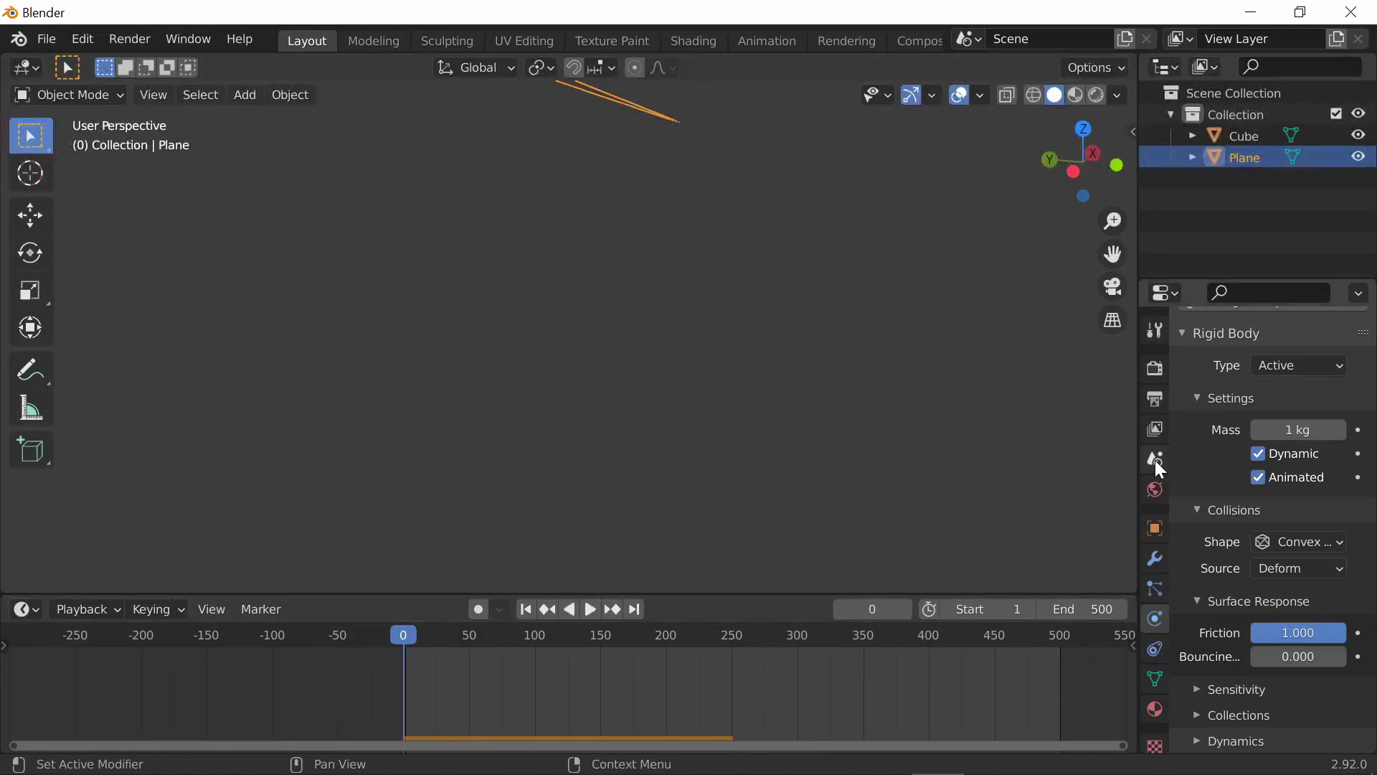
Step: In the scene's Rigid Body World cache settings, set the simulation End to 500
{"action": "left_click", "coordinate": [1155, 459]}
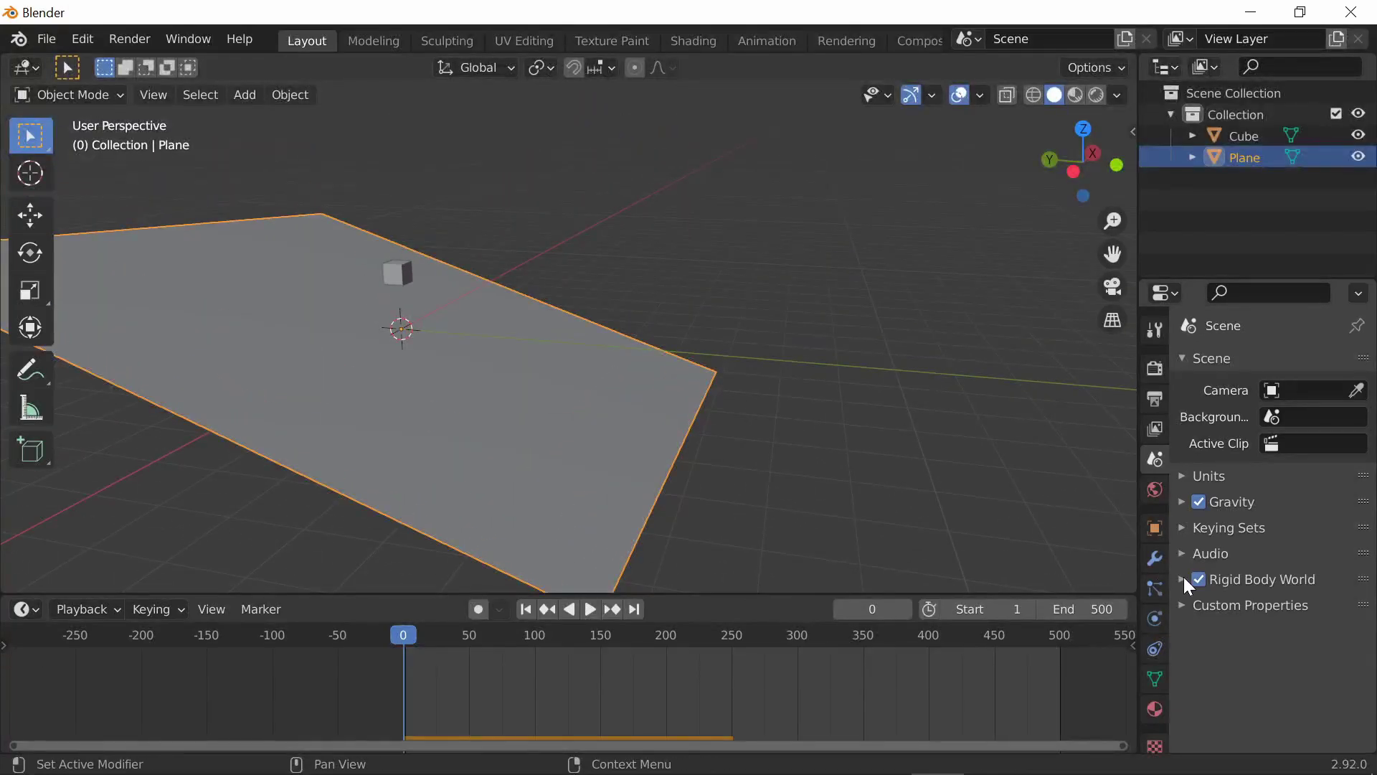
{"action": "left_click", "coordinate": [1181, 579]}
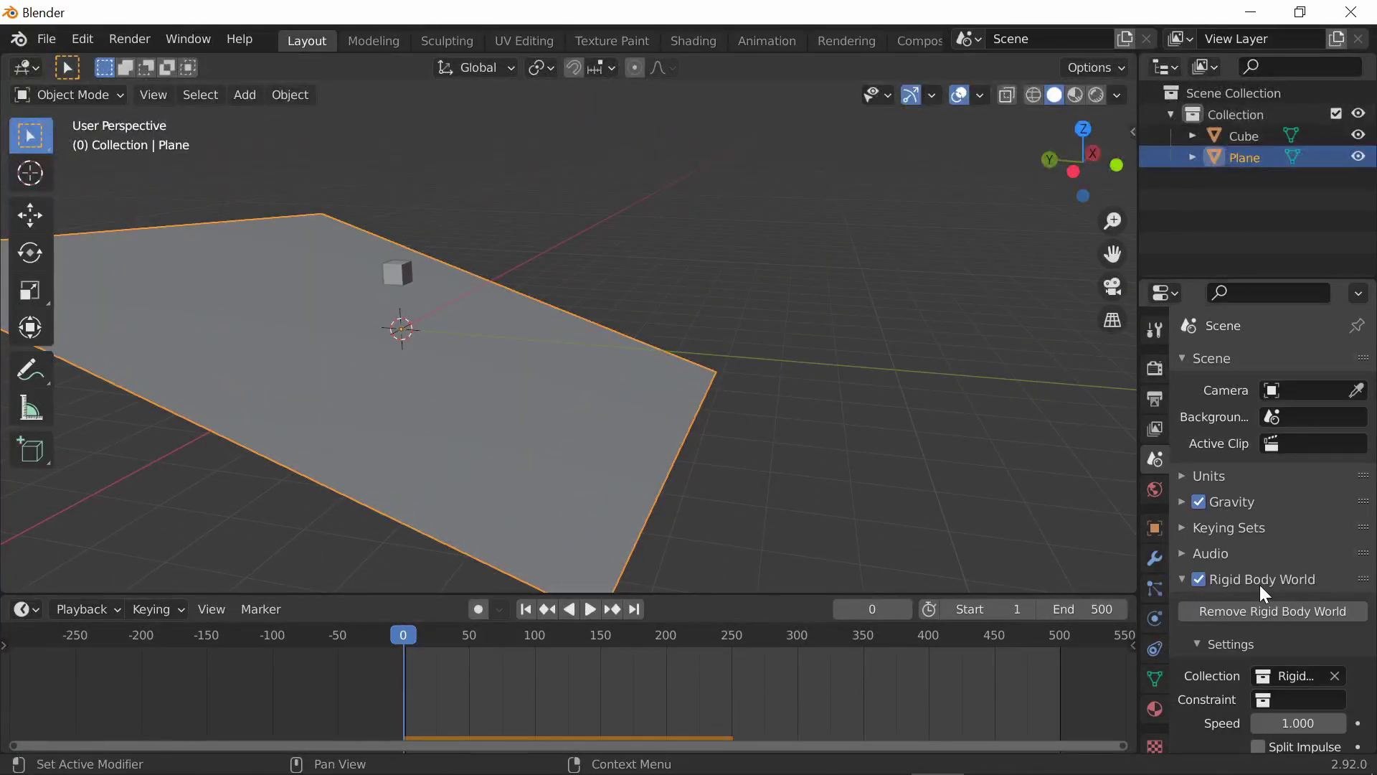
{"action": "scroll", "coordinate": [1268, 553], "scroll_direction": "down", "scroll_amount": 4}
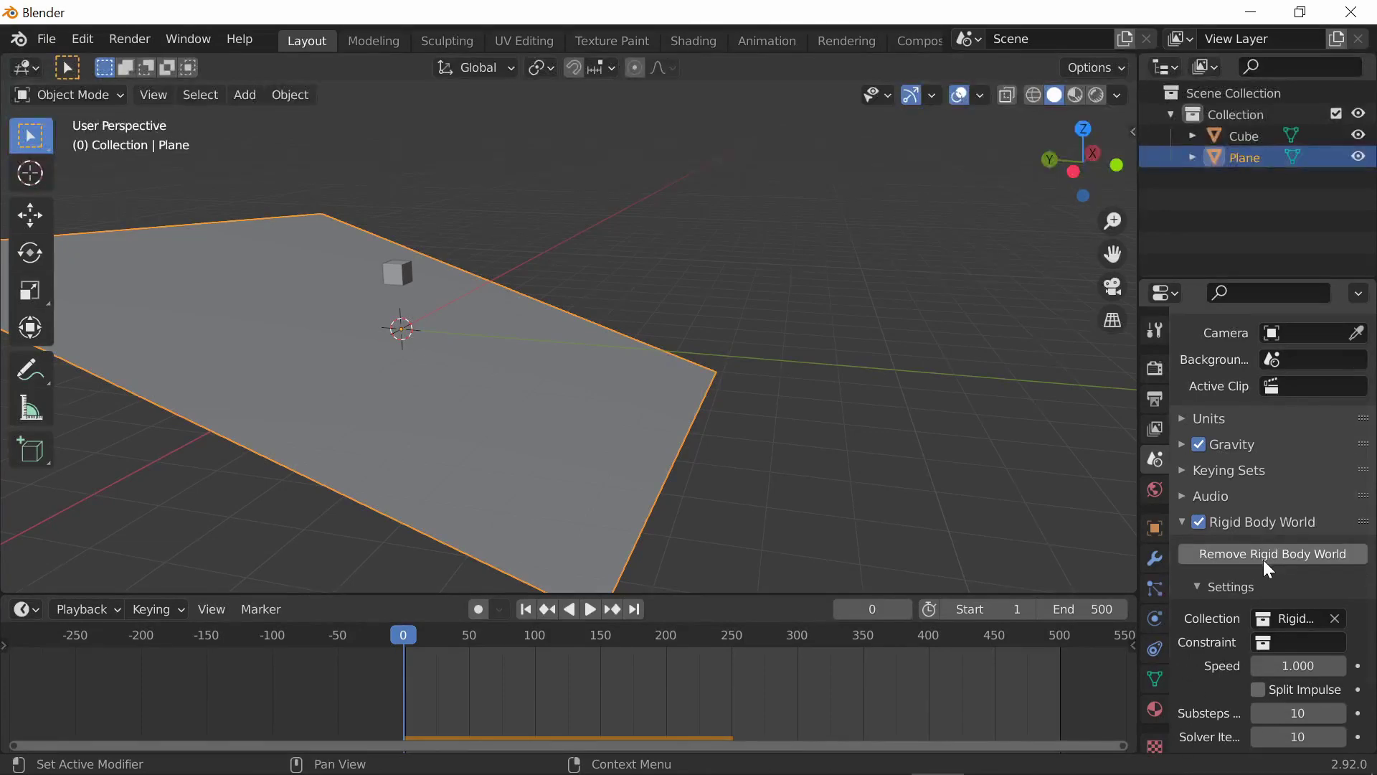
{"action": "scroll", "coordinate": [1289, 564], "scroll_direction": "down", "scroll_amount": 1}
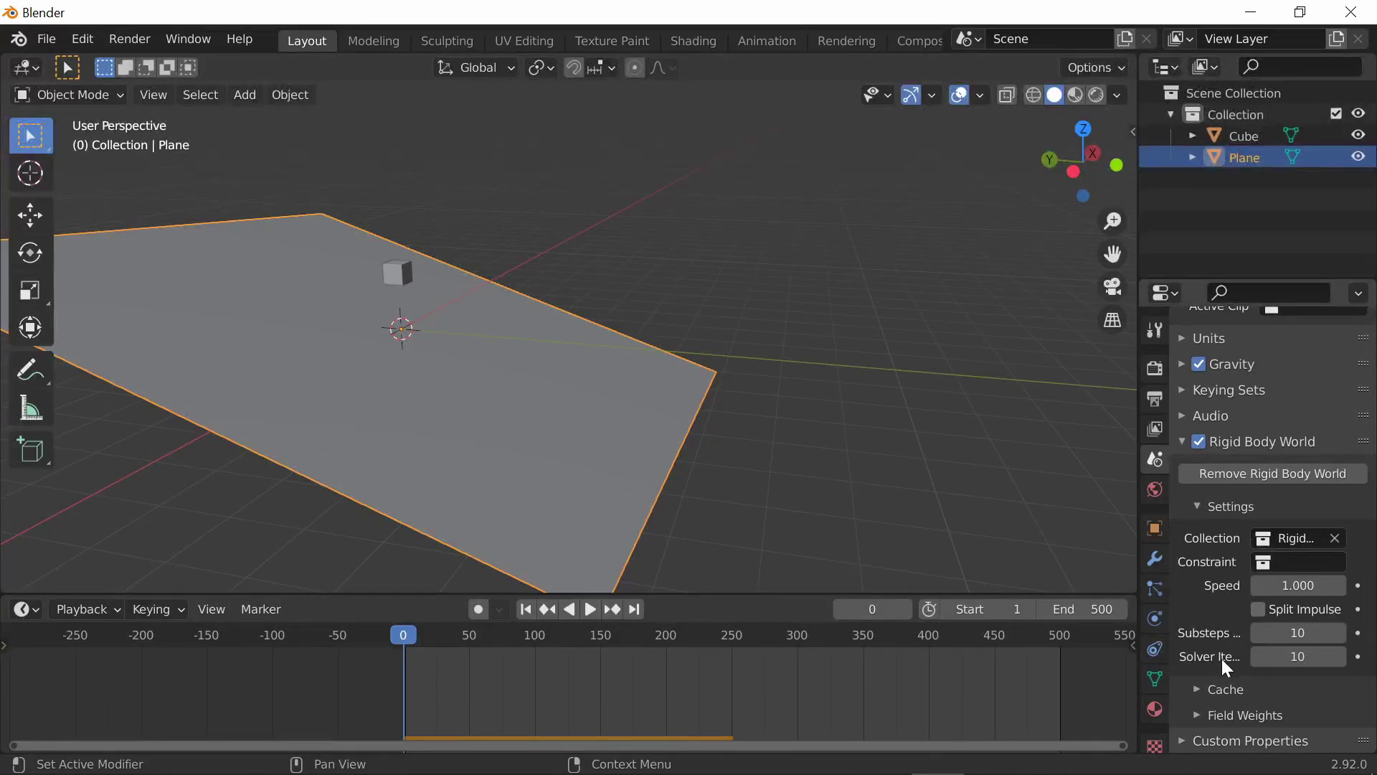
{"action": "left_click", "coordinate": [1212, 690]}
{"action": "scroll", "coordinate": [1215, 677], "scroll_direction": "down", "scroll_amount": 2}
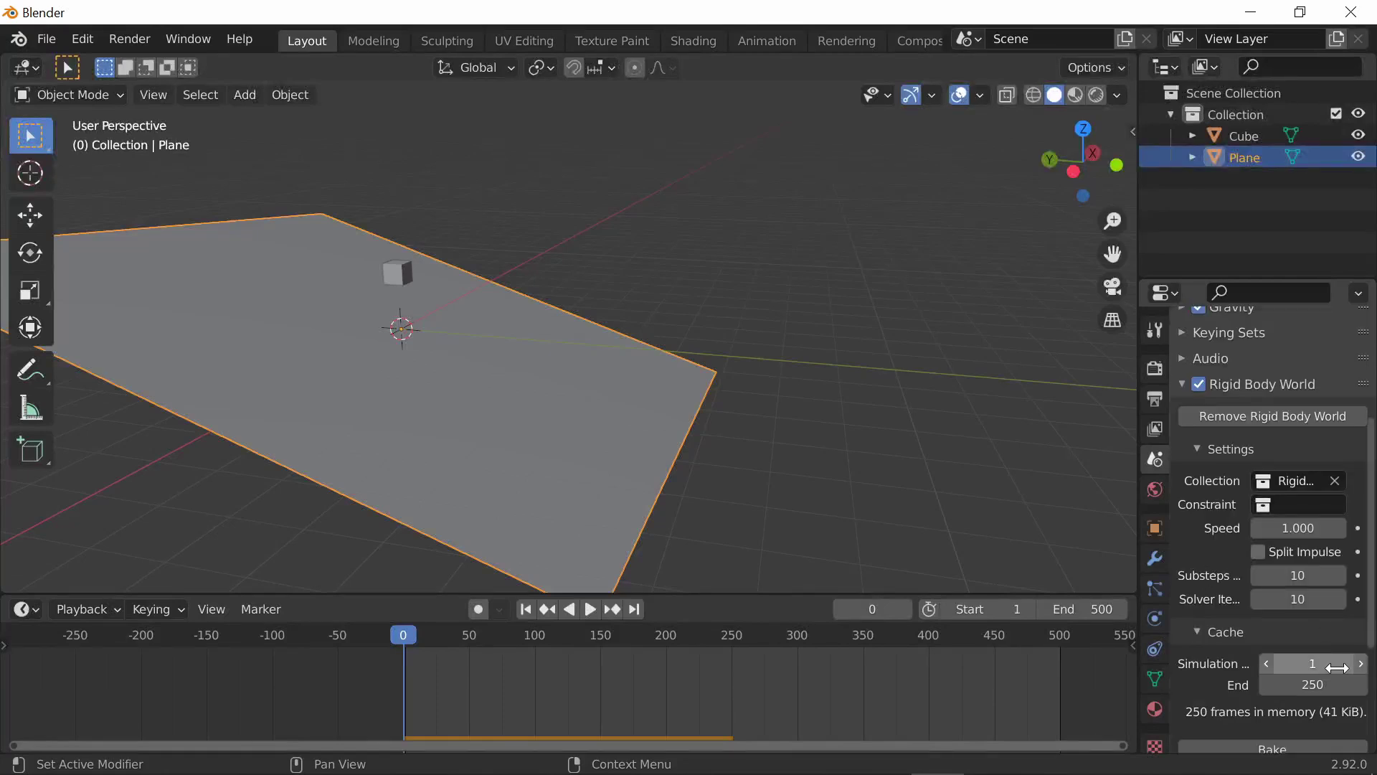
{"action": "left_click", "coordinate": [1328, 692]}
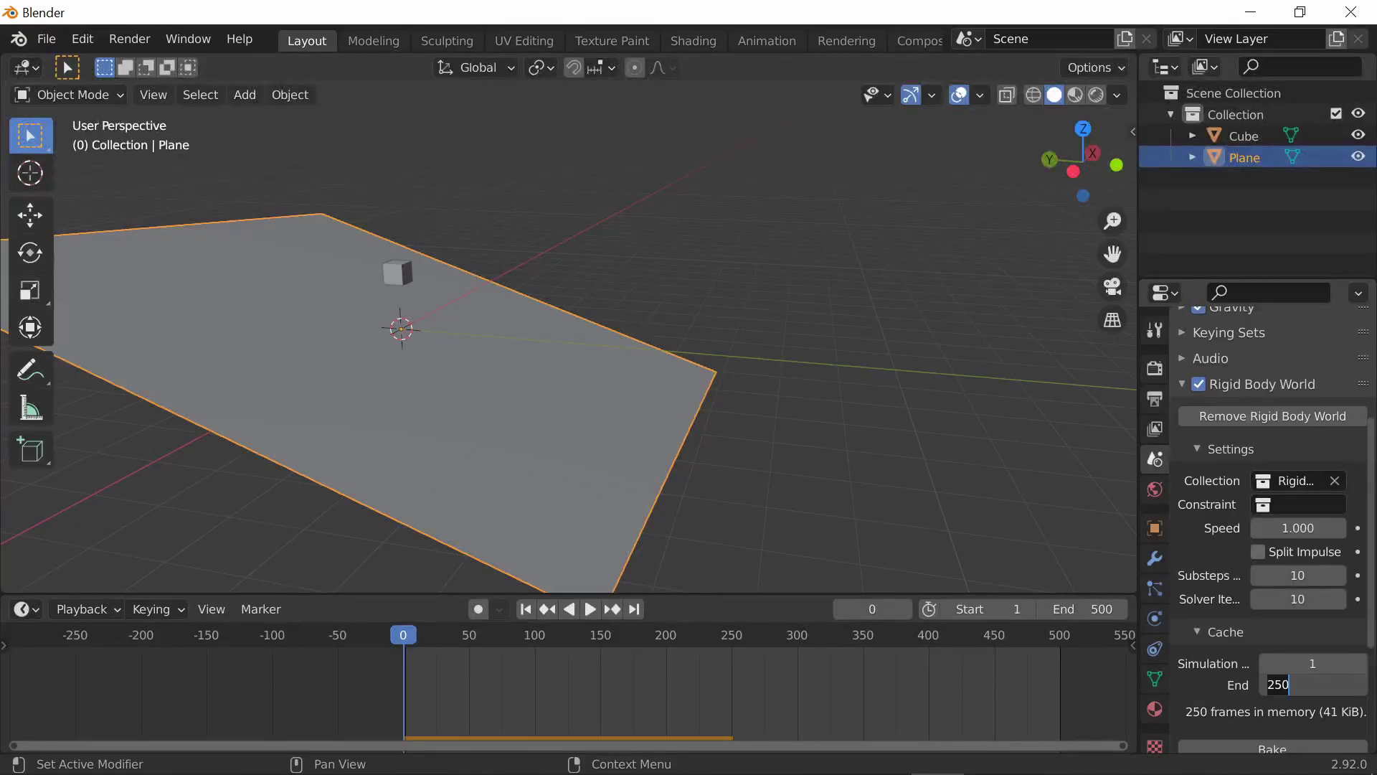
{"action": "type", "text": "500"}
{"action": "key", "text": "Return"}
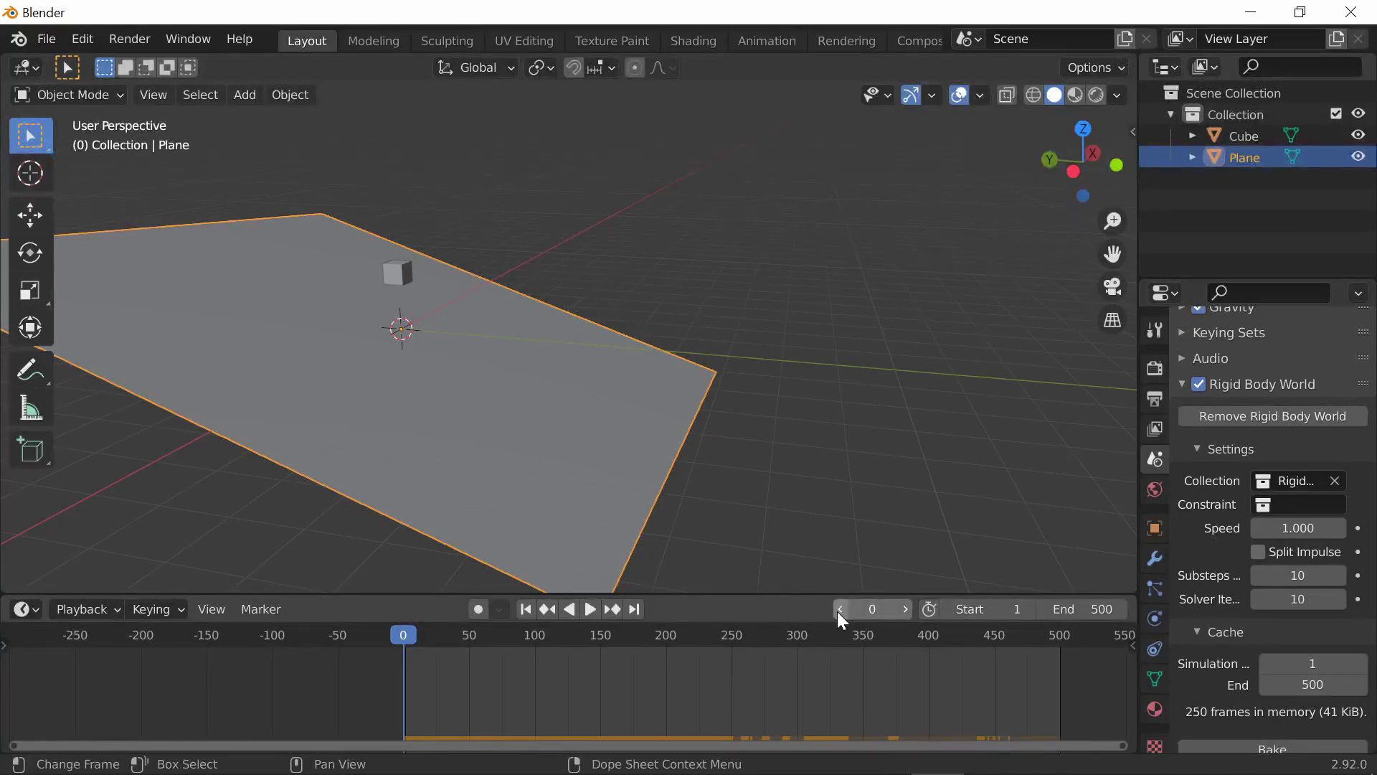
Step: Play the simulation past frame 250 while following the cube off the plane, and stop playback
{"action": "left_click", "coordinate": [592, 609]}
{"action": "left_click_drag", "start_coordinate": [400, 636], "coordinate": [716, 657]}
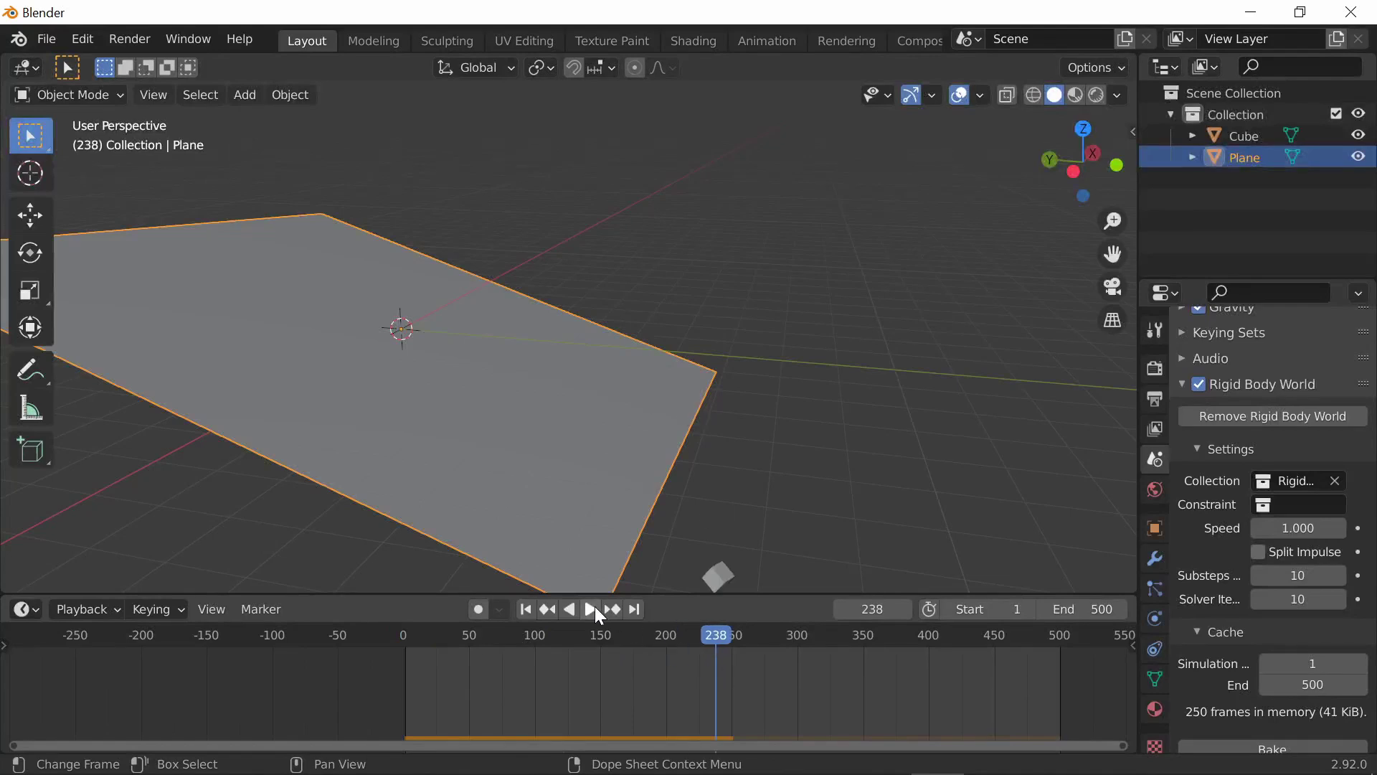
{"action": "middle_click_drag", "start_coordinate": [767, 488], "coordinate": [827, 423]}
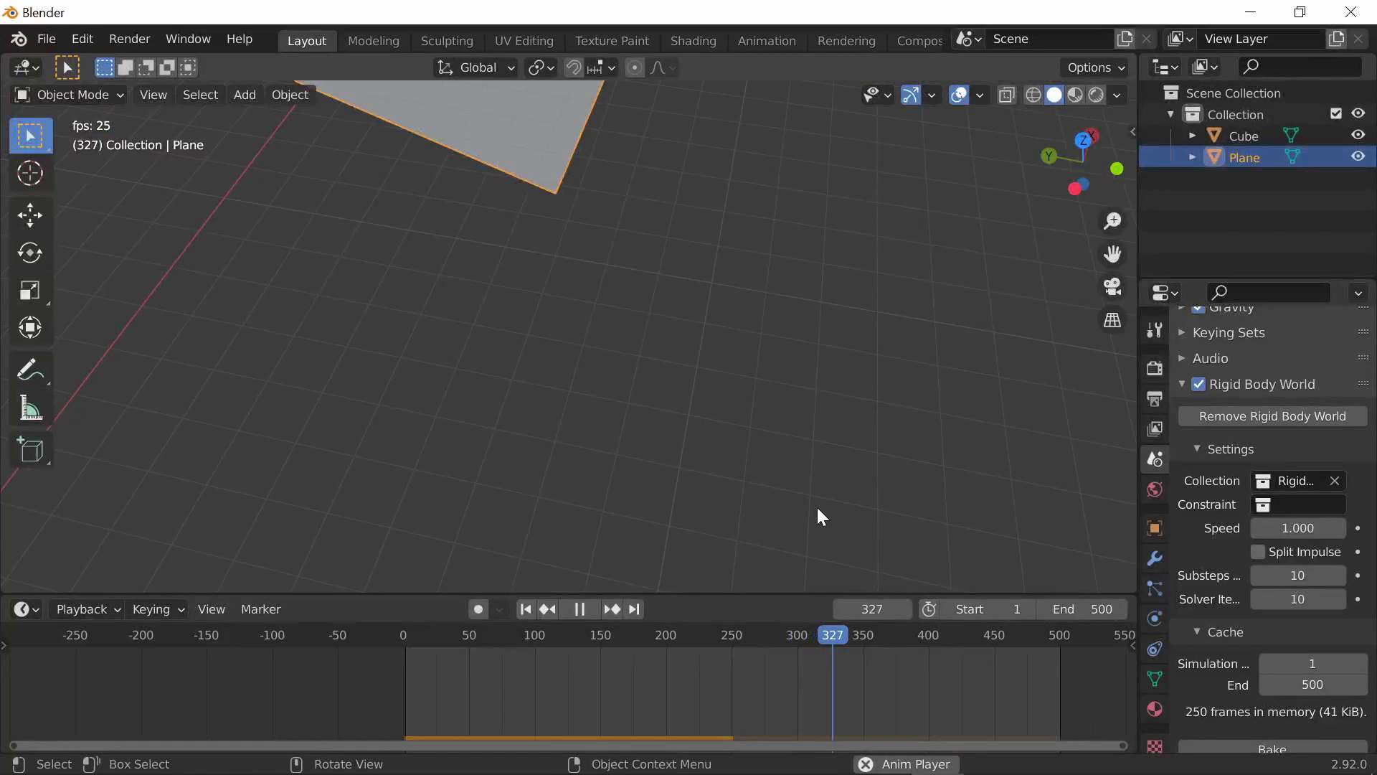
{"action": "left_click", "coordinate": [579, 608]}
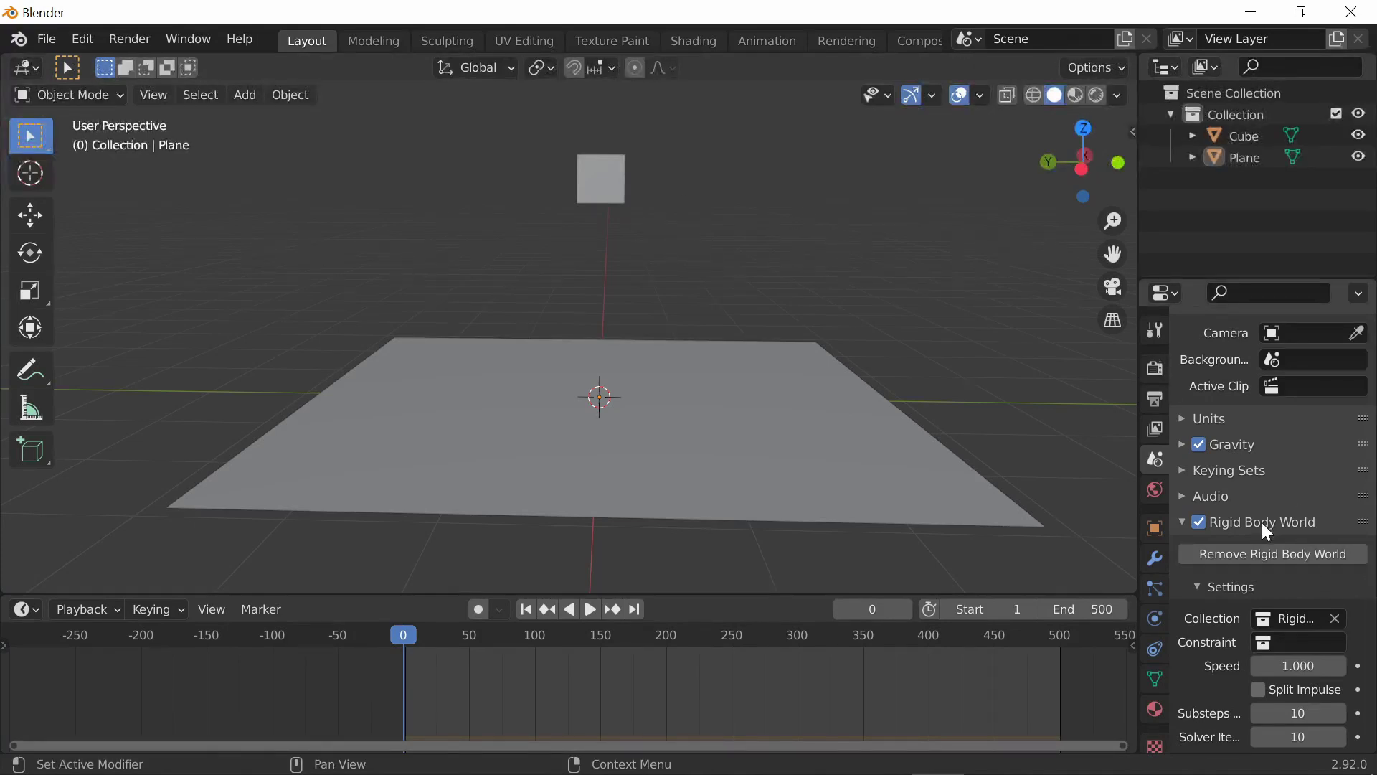
Step: Set the Gravity field weight of the Rigid Body World to 0.092 and play the simulation of the cube above the plane
{"action": "scroll", "coordinate": [1263, 527], "scroll_direction": "down", "scroll_amount": 7}
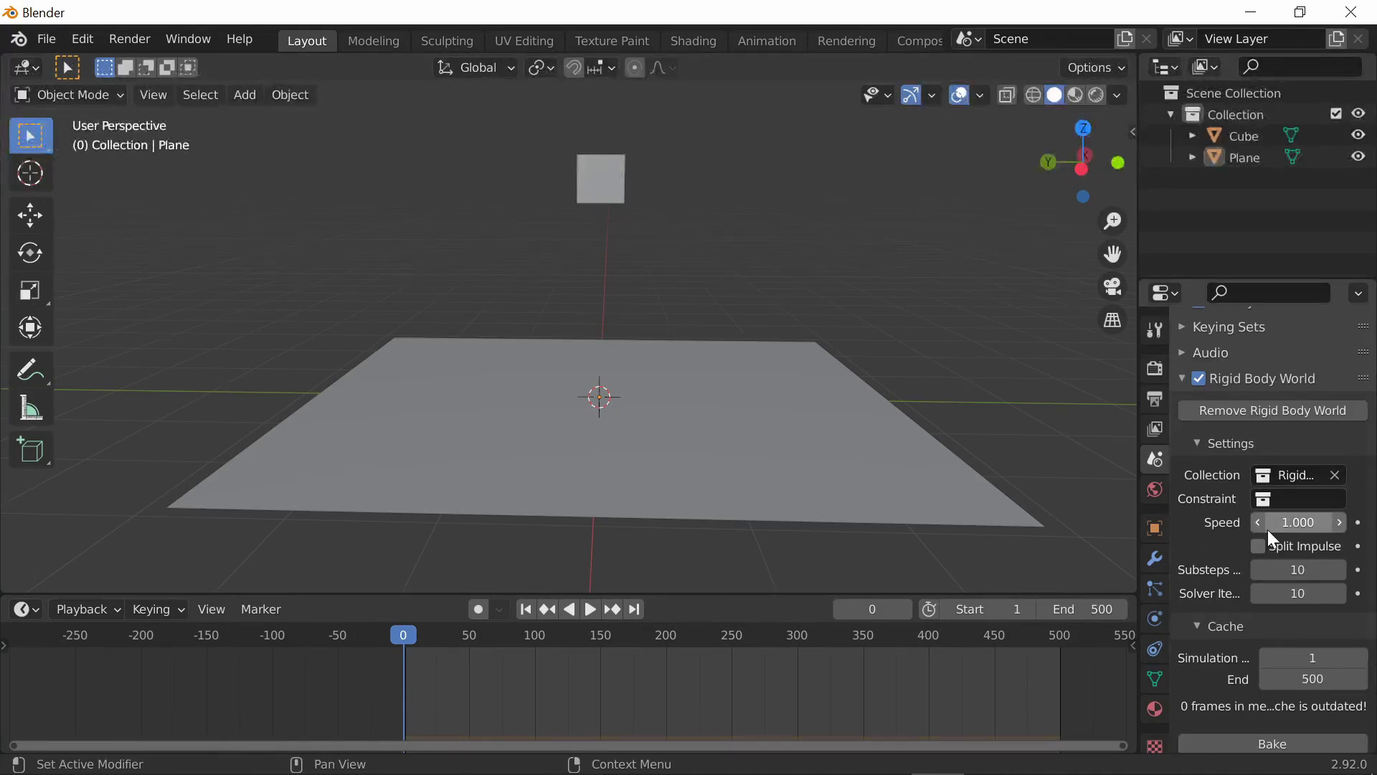
{"action": "scroll", "coordinate": [1275, 536], "scroll_direction": "down", "scroll_amount": 4}
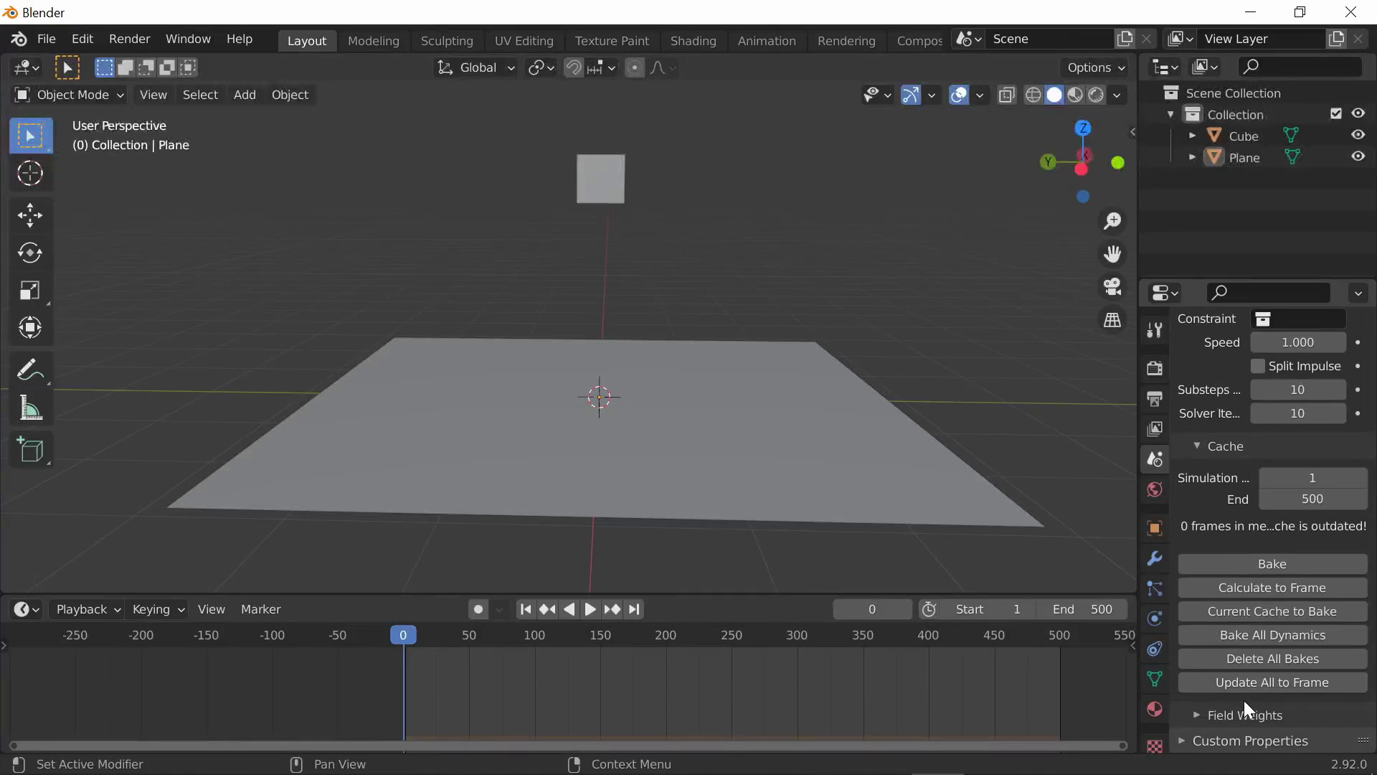
{"action": "scroll", "coordinate": [1274, 605], "scroll_direction": "down", "scroll_amount": 5}
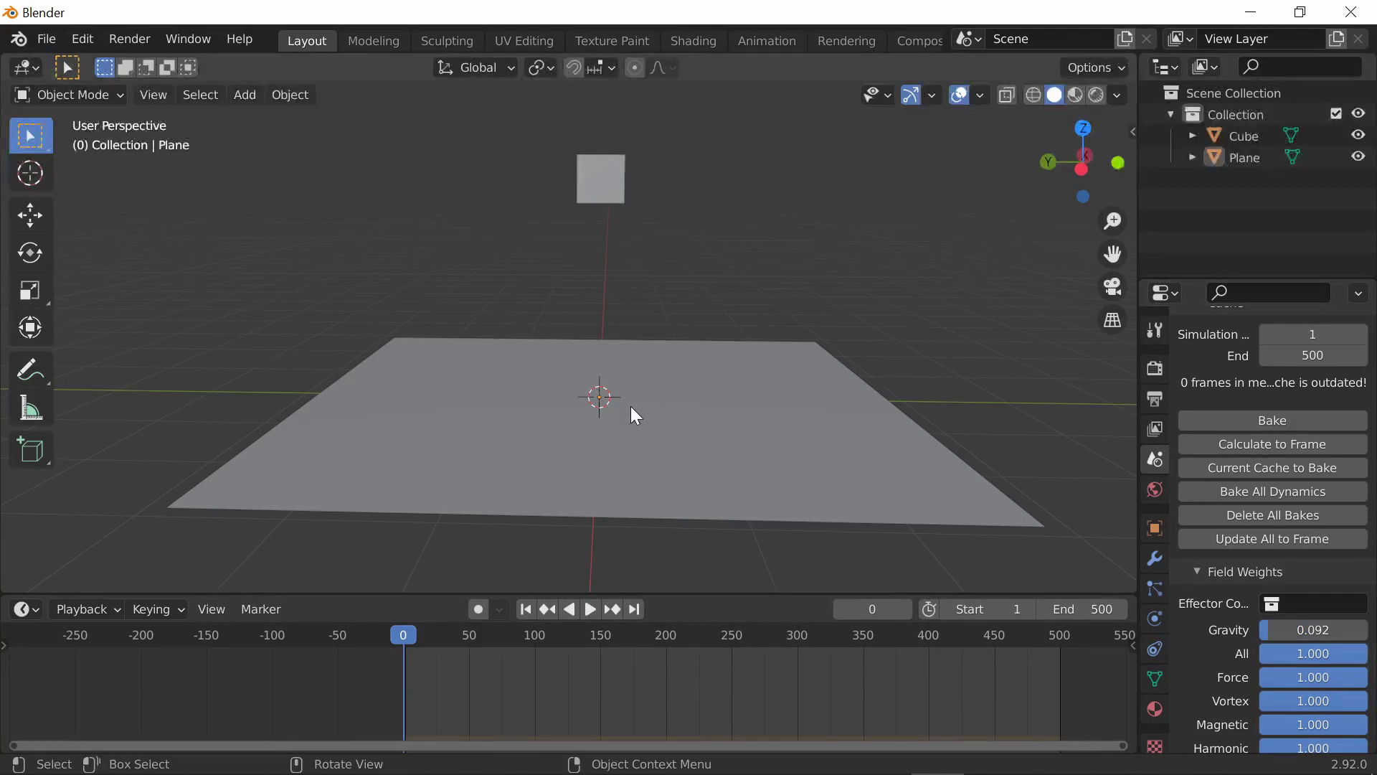
{"action": "left_click", "coordinate": [590, 609]}
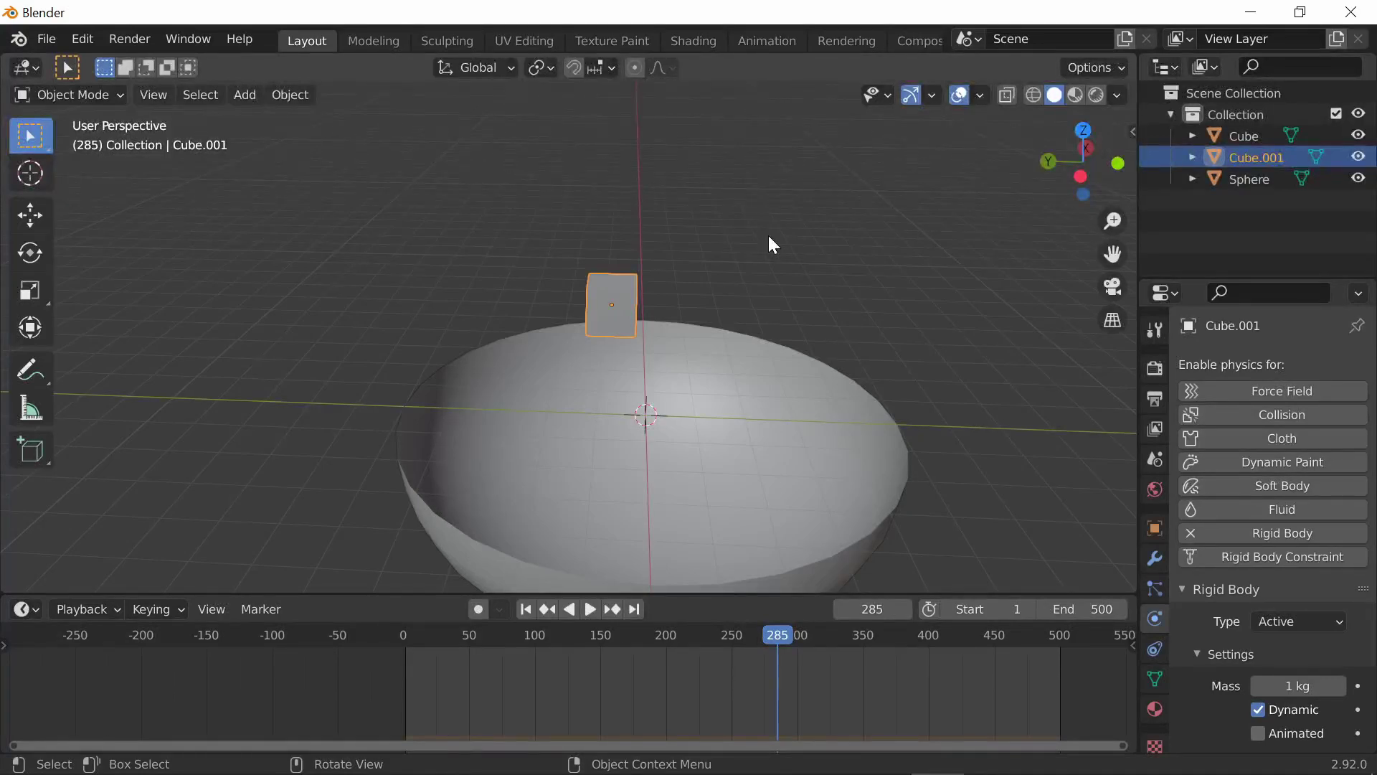
Step: Remove the rigid body from Cube.001 above the bowl and duplicate the cube about 1.8 m along negative Y
{"action": "left_click", "coordinate": [1291, 532]}
{"action": "left_click", "coordinate": [635, 294]}
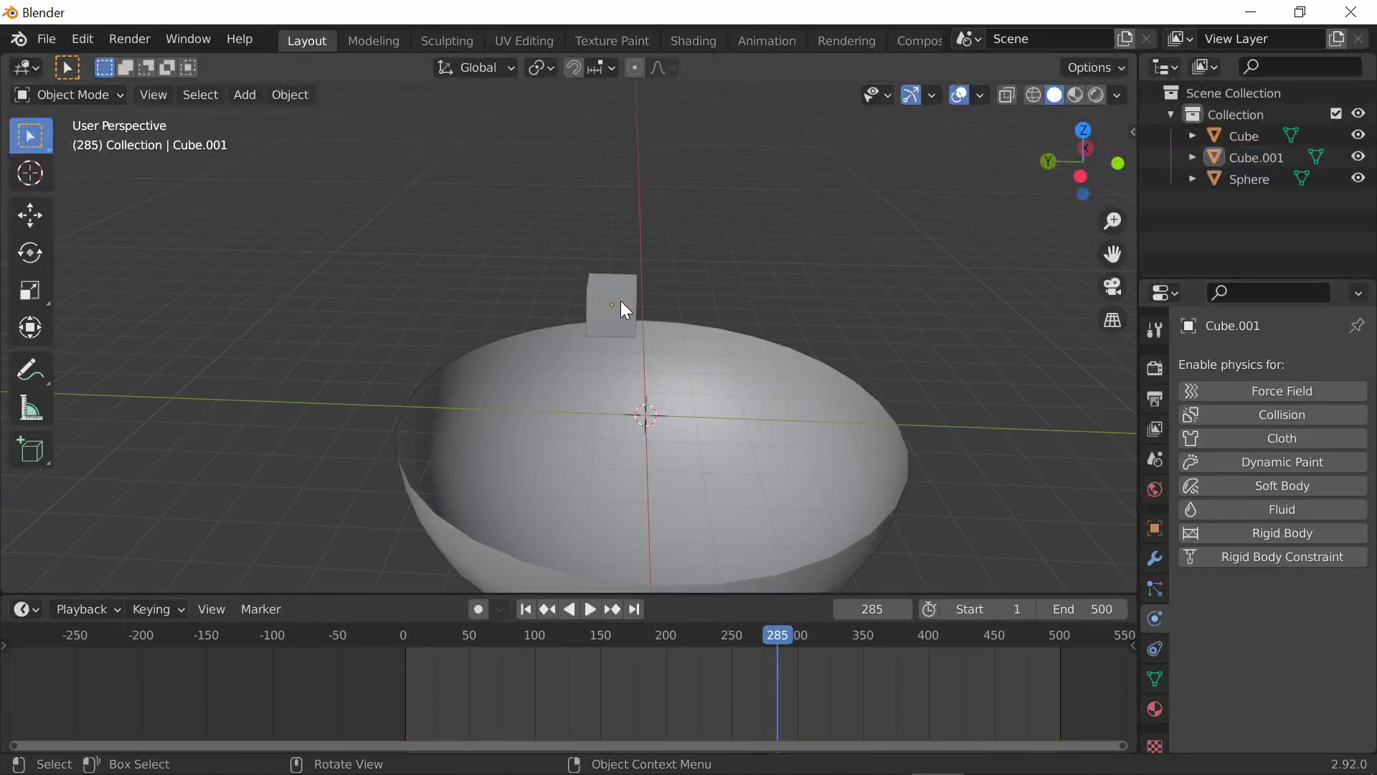
{"action": "left_click", "coordinate": [625, 308]}
{"action": "key", "text": "shift+d"}
{"action": "key", "text": "y"}
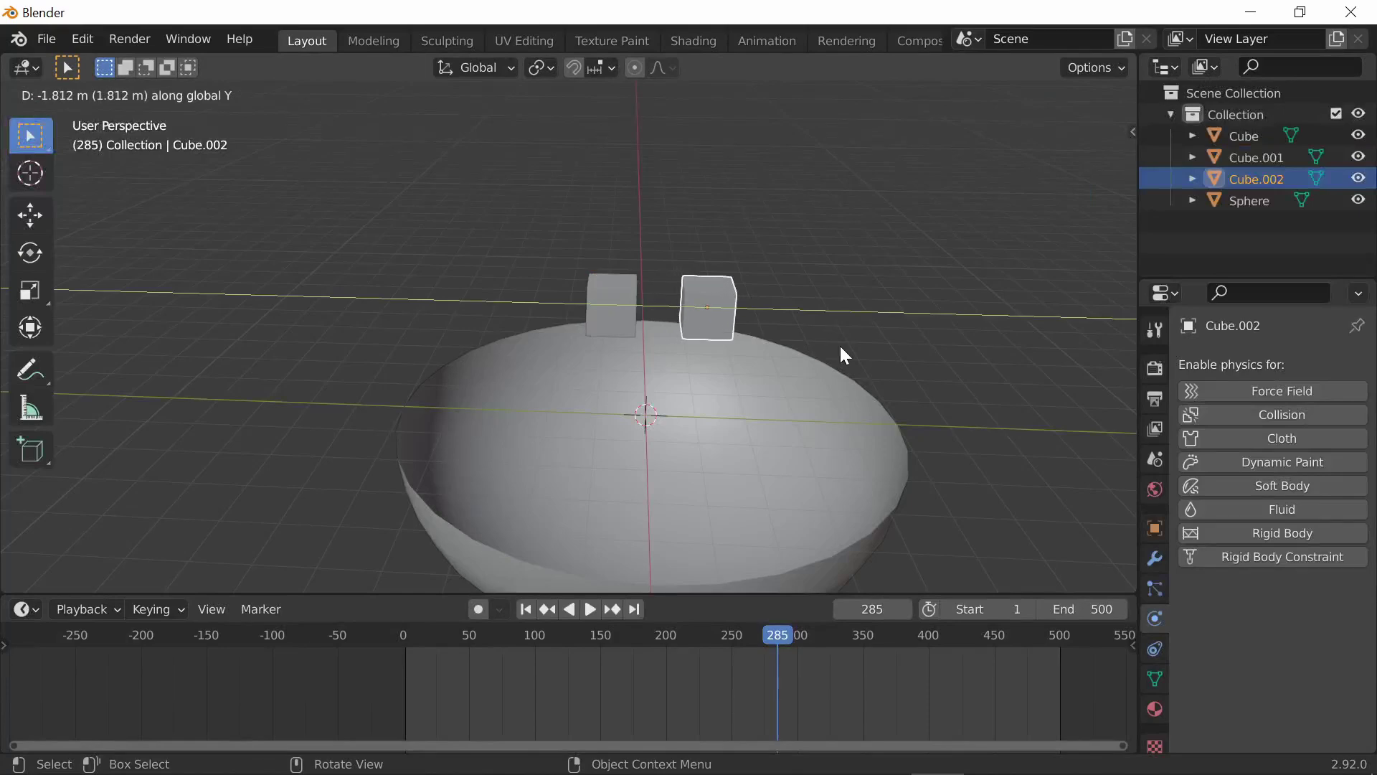
{"action": "left_click", "coordinate": [839, 343]}
{"action": "middle_click_drag", "start_coordinate": [839, 342], "coordinate": [739, 313]}
{"action": "middle_click_drag", "start_coordinate": [863, 342], "coordinate": [828, 314], "text": "shift"}
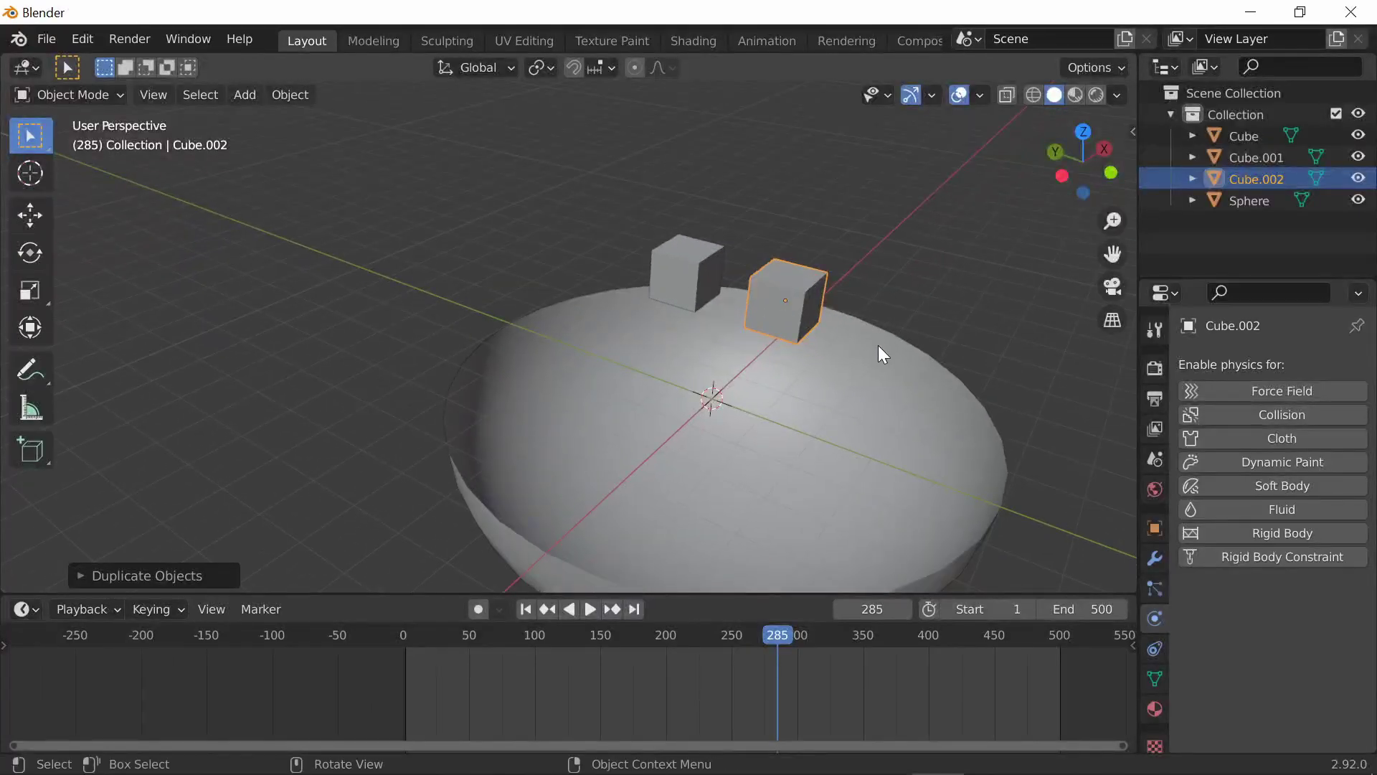
Step: Duplicate the second cube and move the copy to a separate spot above the bowl, apart from the other two
{"action": "key", "text": "shift+d"}
{"action": "key", "text": "y"}
{"action": "left_click", "coordinate": [737, 419]}
{"action": "middle_click_drag", "start_coordinate": [737, 418], "coordinate": [648, 380]}
{"action": "key", "text": "g"}
{"action": "key", "text": "y"}
{"action": "left_click", "coordinate": [830, 413]}
{"action": "key", "text": "g"}
{"action": "key", "text": "y"}
{"action": "left_click", "coordinate": [848, 410]}
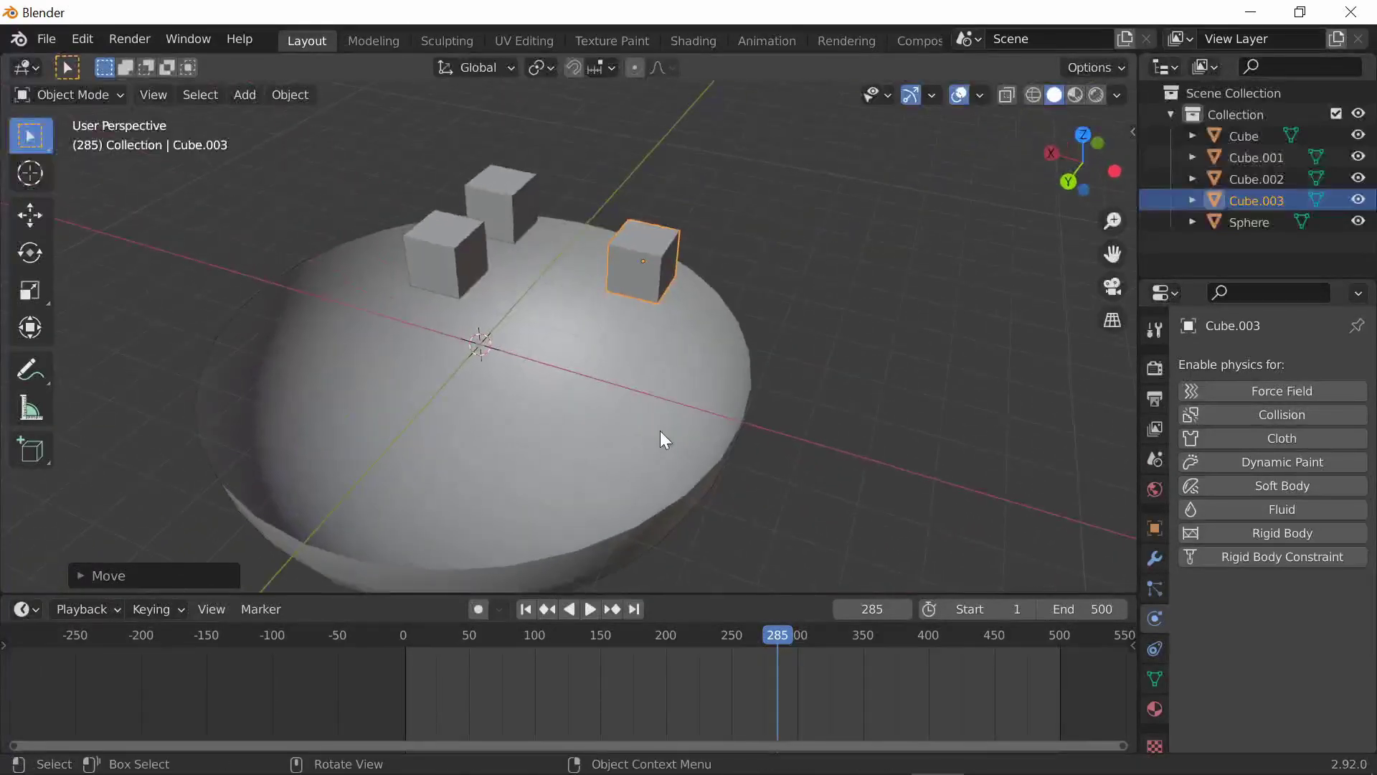
Step: Add an Active rigid body to Cube.001 above the bowl
{"action": "middle_click_drag", "start_coordinate": [665, 439], "coordinate": [685, 279]}
{"action": "left_click", "coordinate": [658, 251]}
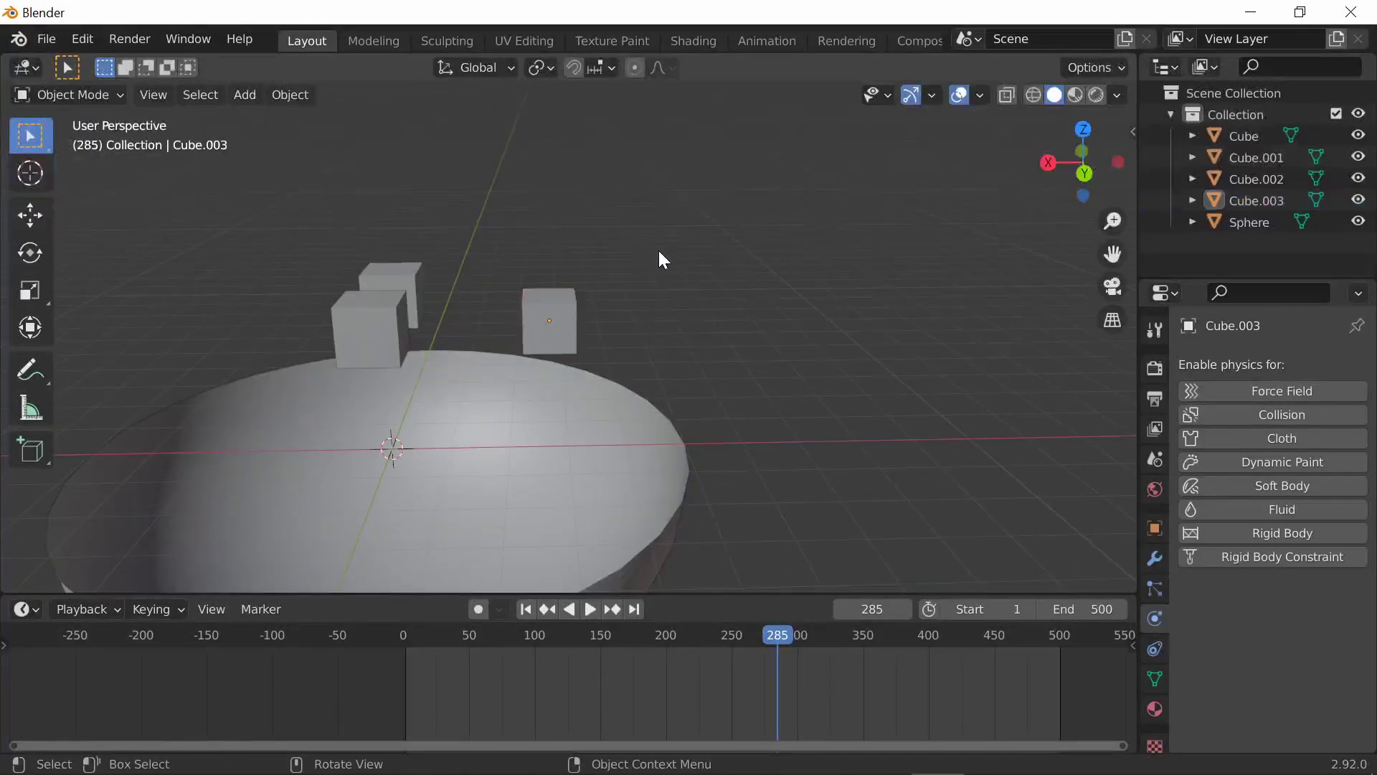
{"action": "left_click", "coordinate": [565, 343]}
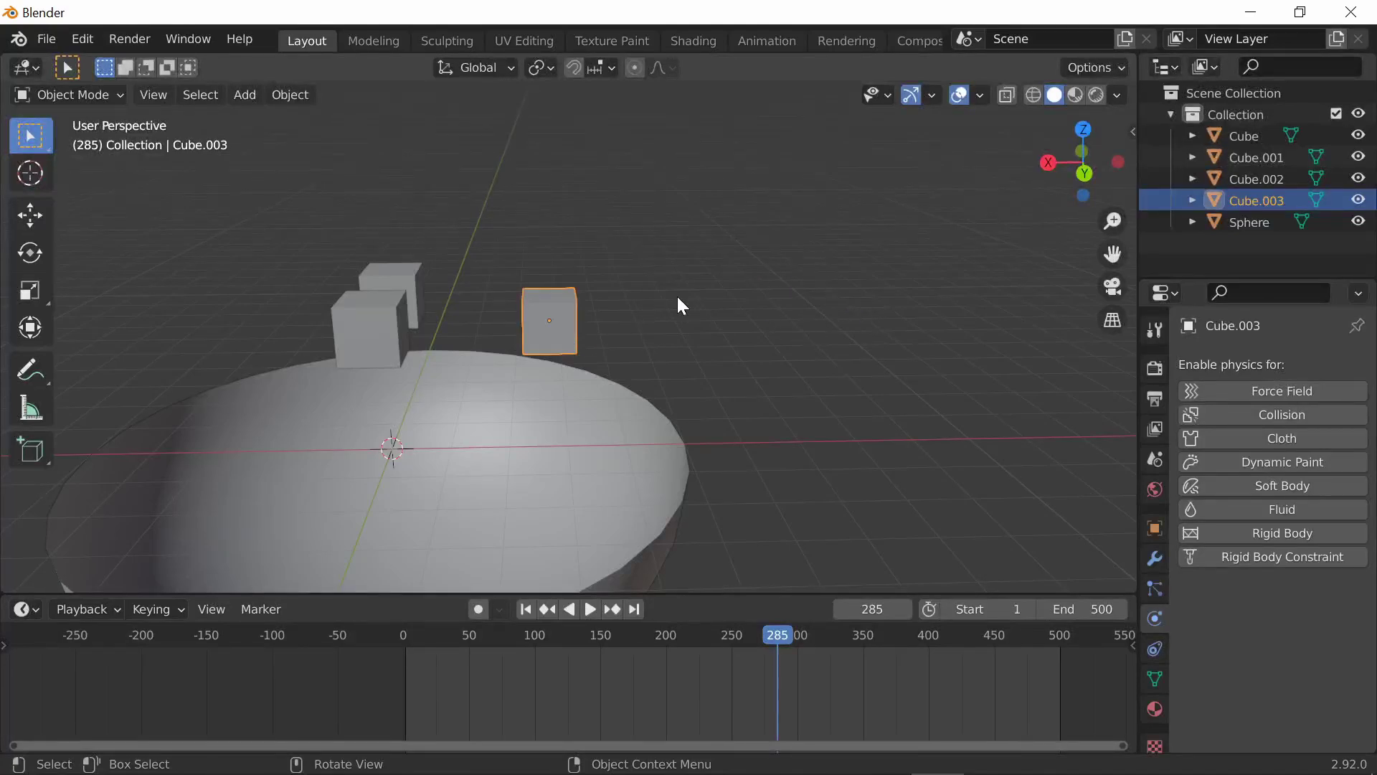
{"action": "left_click", "coordinate": [629, 217]}
{"action": "middle_click_drag", "start_coordinate": [627, 218], "coordinate": [558, 257]}
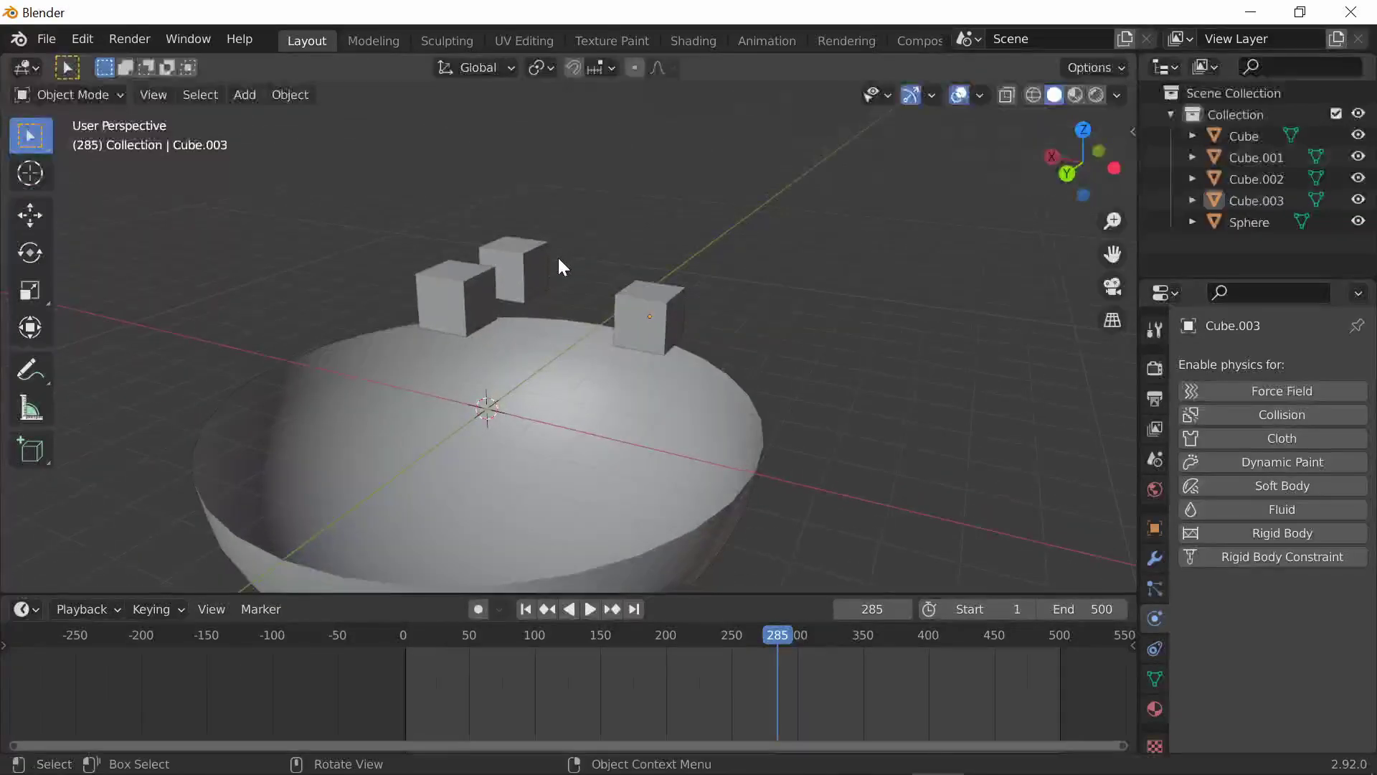
{"action": "left_click", "coordinate": [468, 281]}
{"action": "left_click", "coordinate": [1291, 533]}
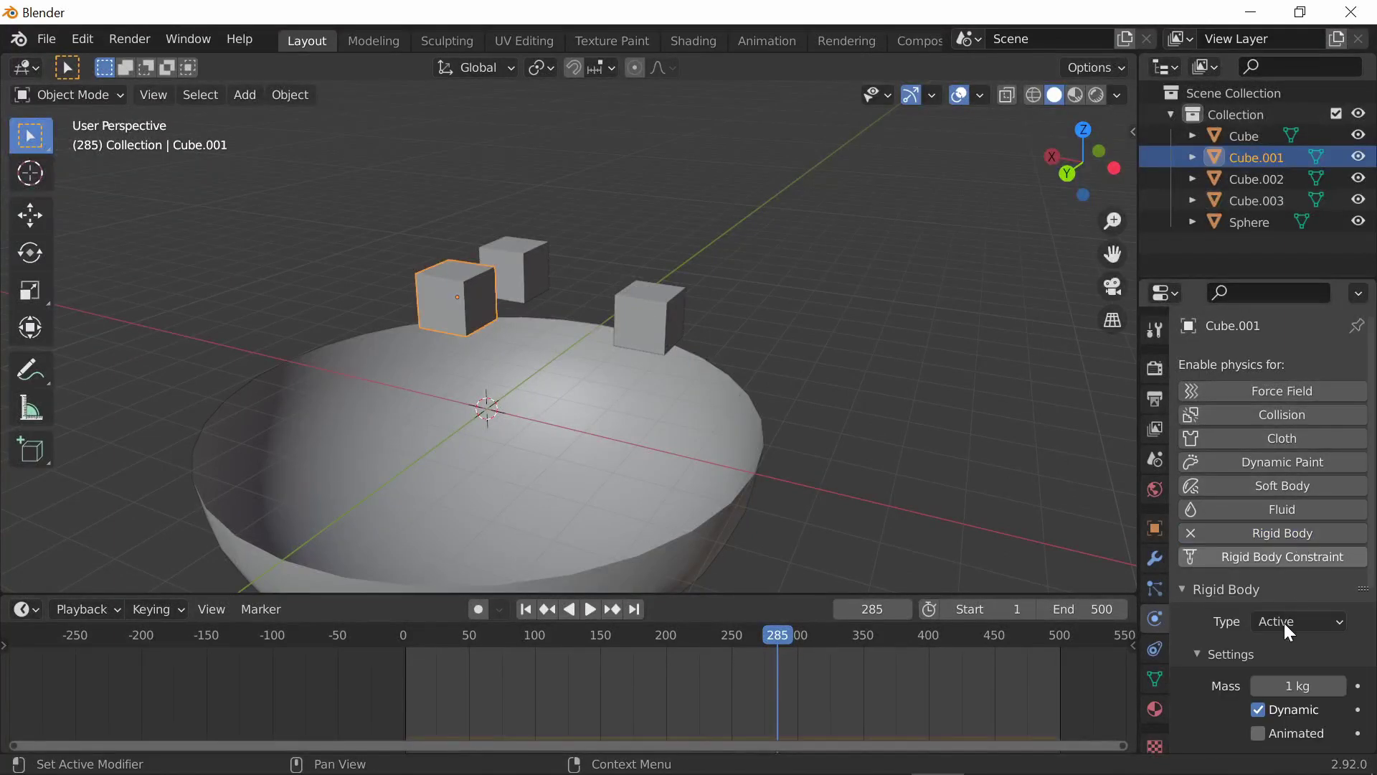
{"action": "scroll", "coordinate": [1284, 623], "scroll_direction": "down", "scroll_amount": 3}
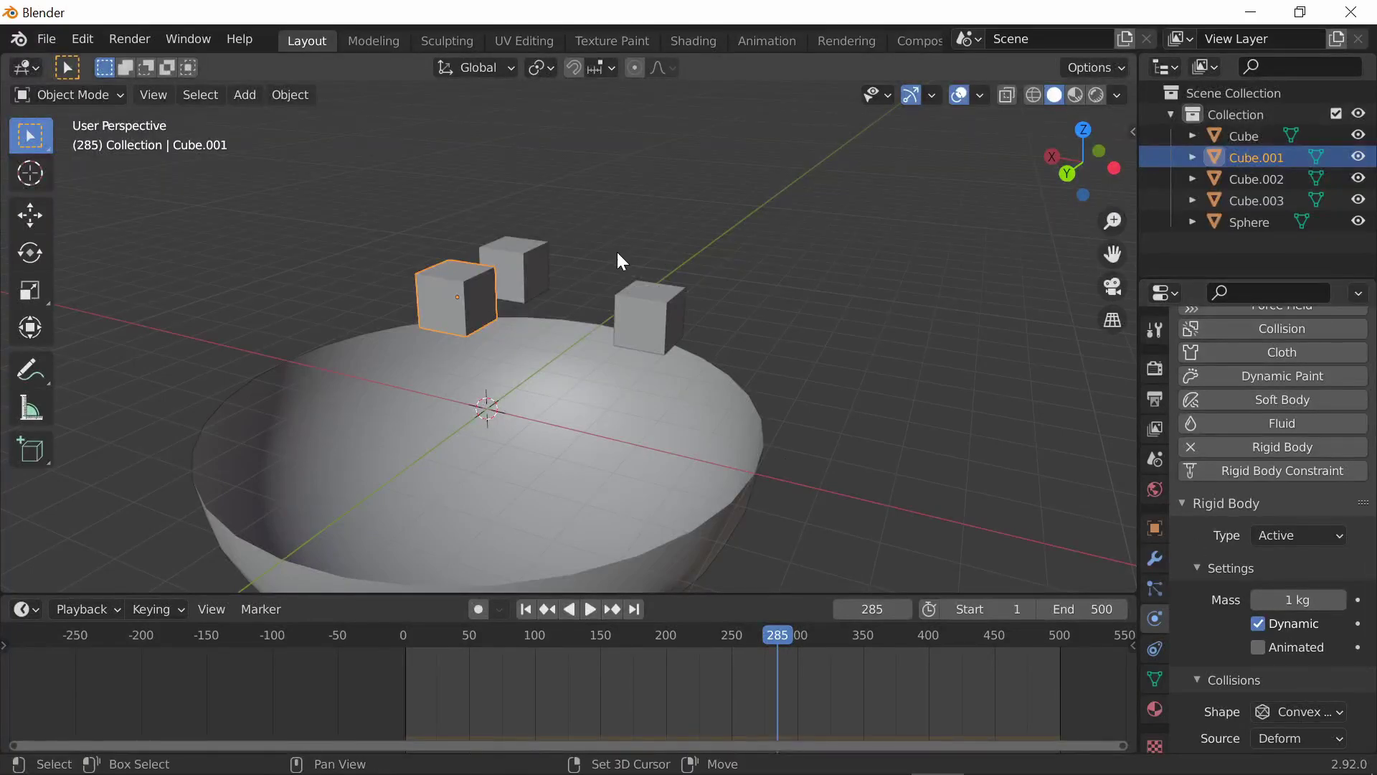
Step: Select all three cubes with Cube.001 as the active object and copy its rigid body settings to the others
{"action": "left_click", "coordinate": [541, 263], "text": "shift"}
{"action": "left_click", "coordinate": [624, 312], "text": "shift"}
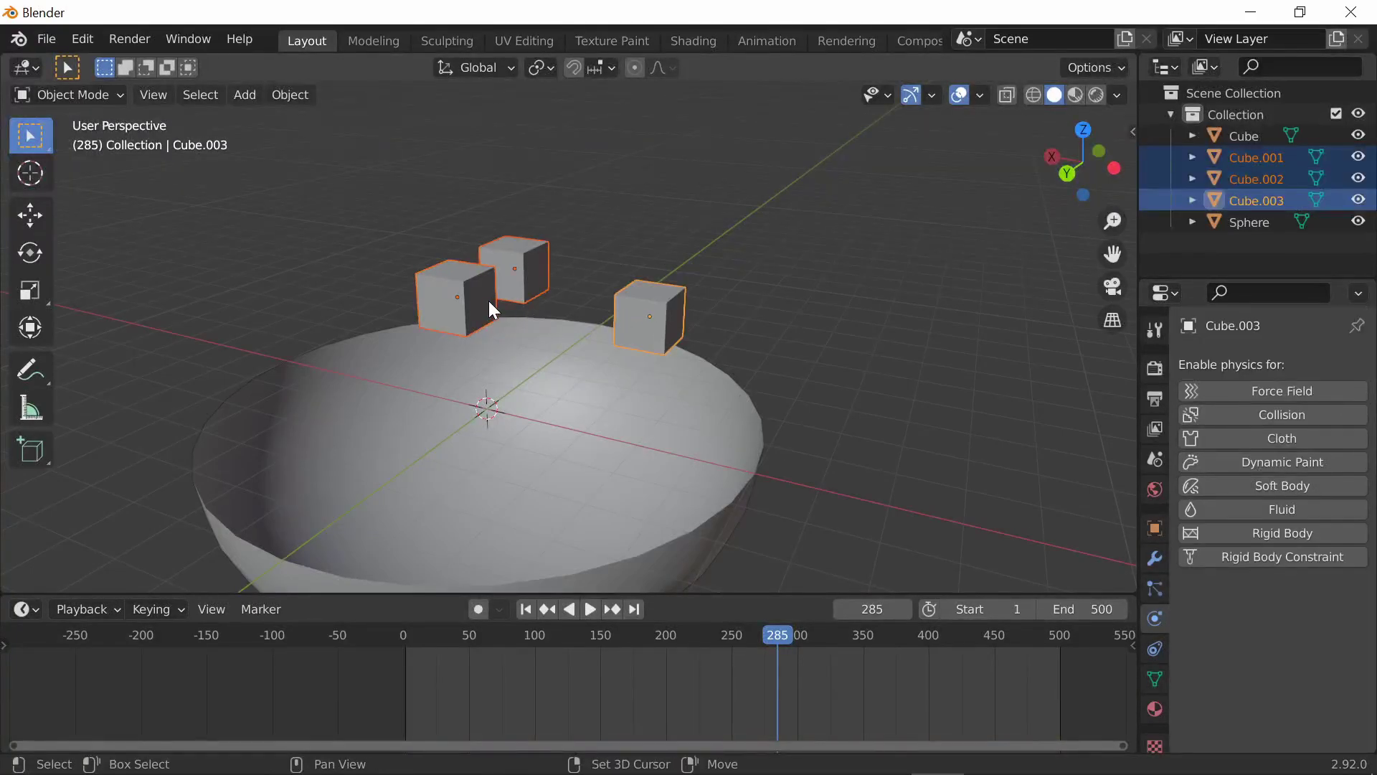
{"action": "left_click", "coordinate": [466, 299], "text": "shift"}
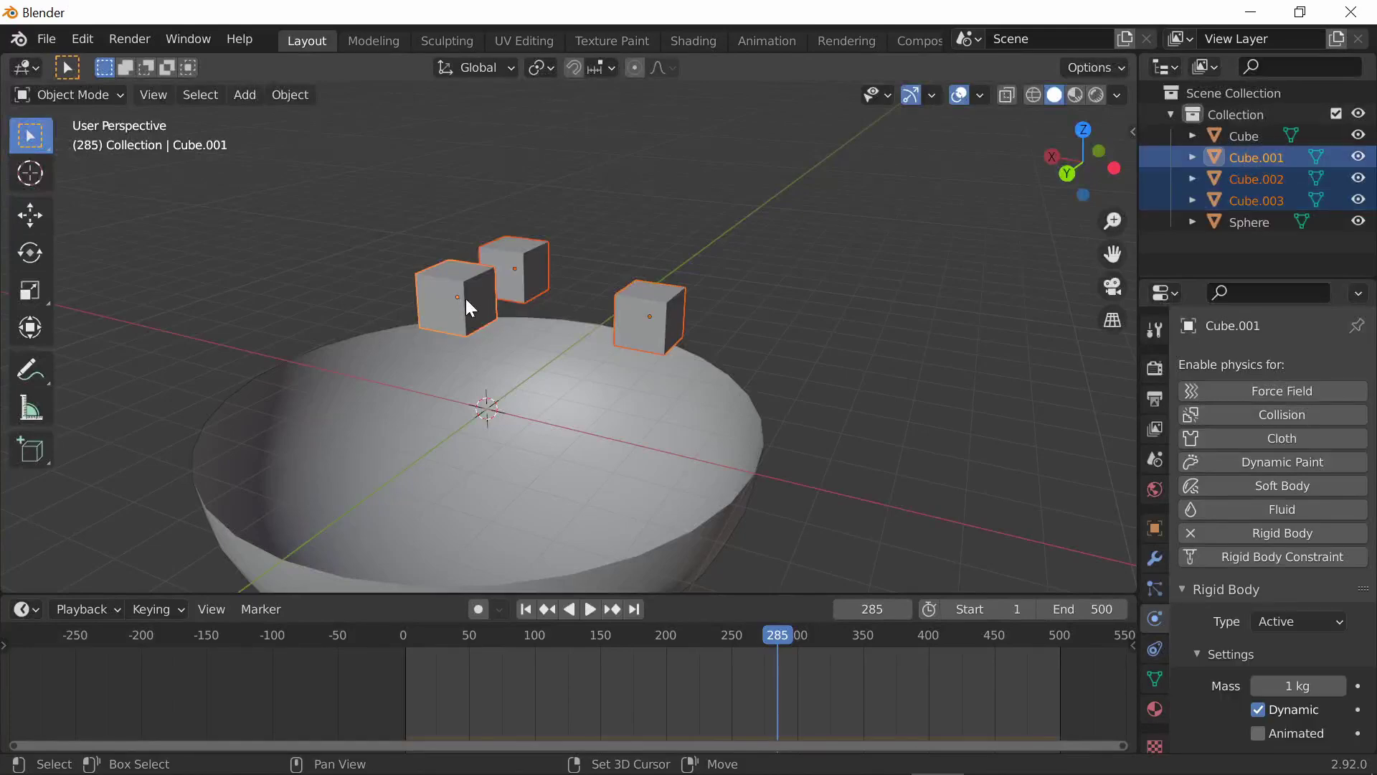
{"action": "middle_click_drag", "start_coordinate": [517, 282], "coordinate": [452, 335]}
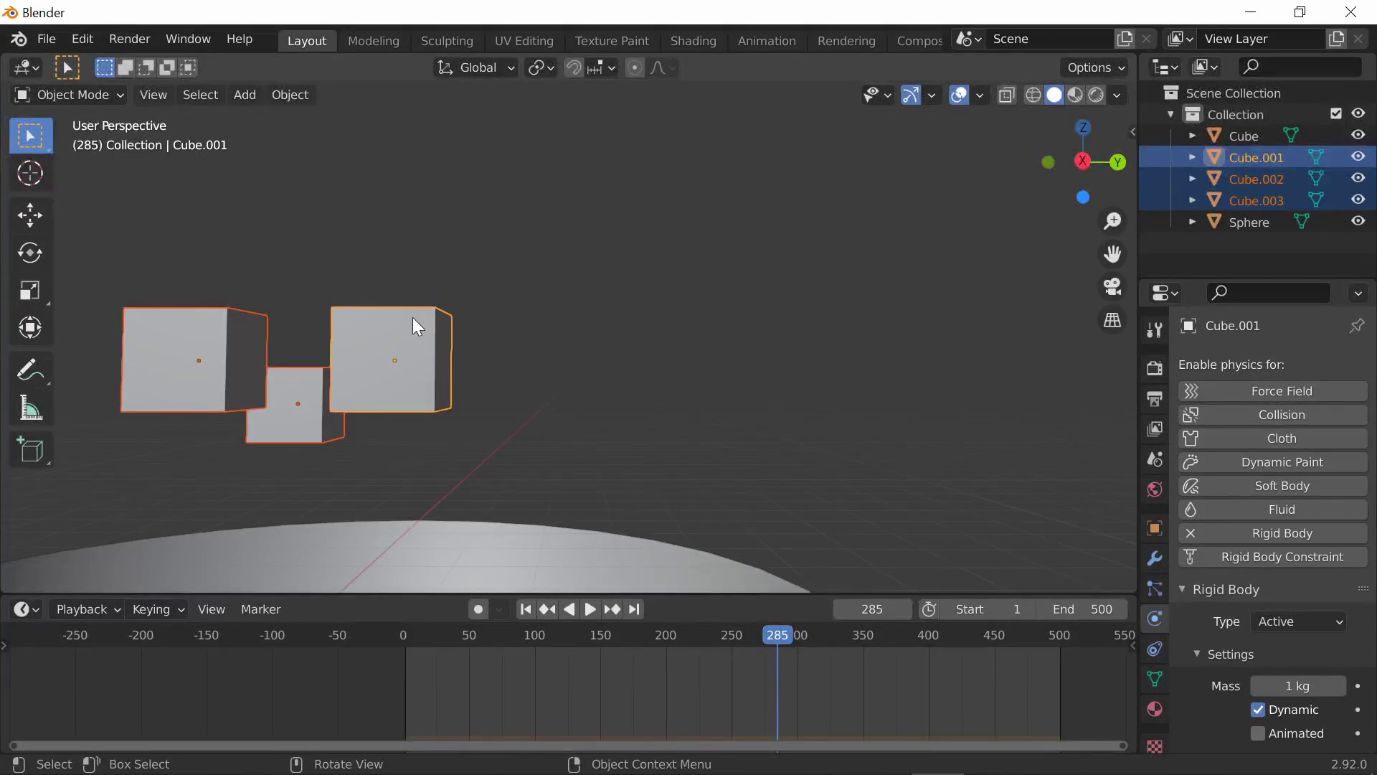
{"action": "left_click", "coordinate": [303, 89]}
{"action": "mouse_move", "coordinate": [395, 597]}
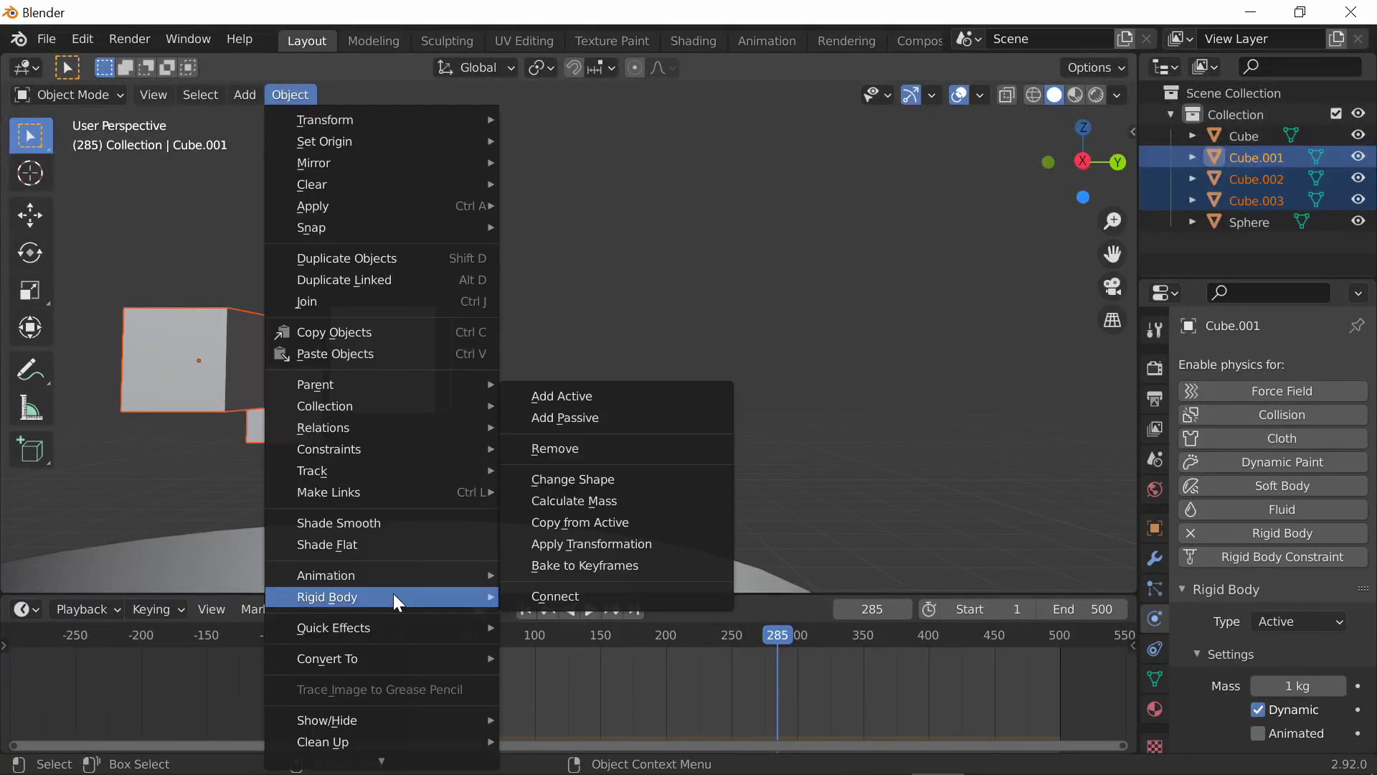
{"action": "left_click", "coordinate": [609, 519]}
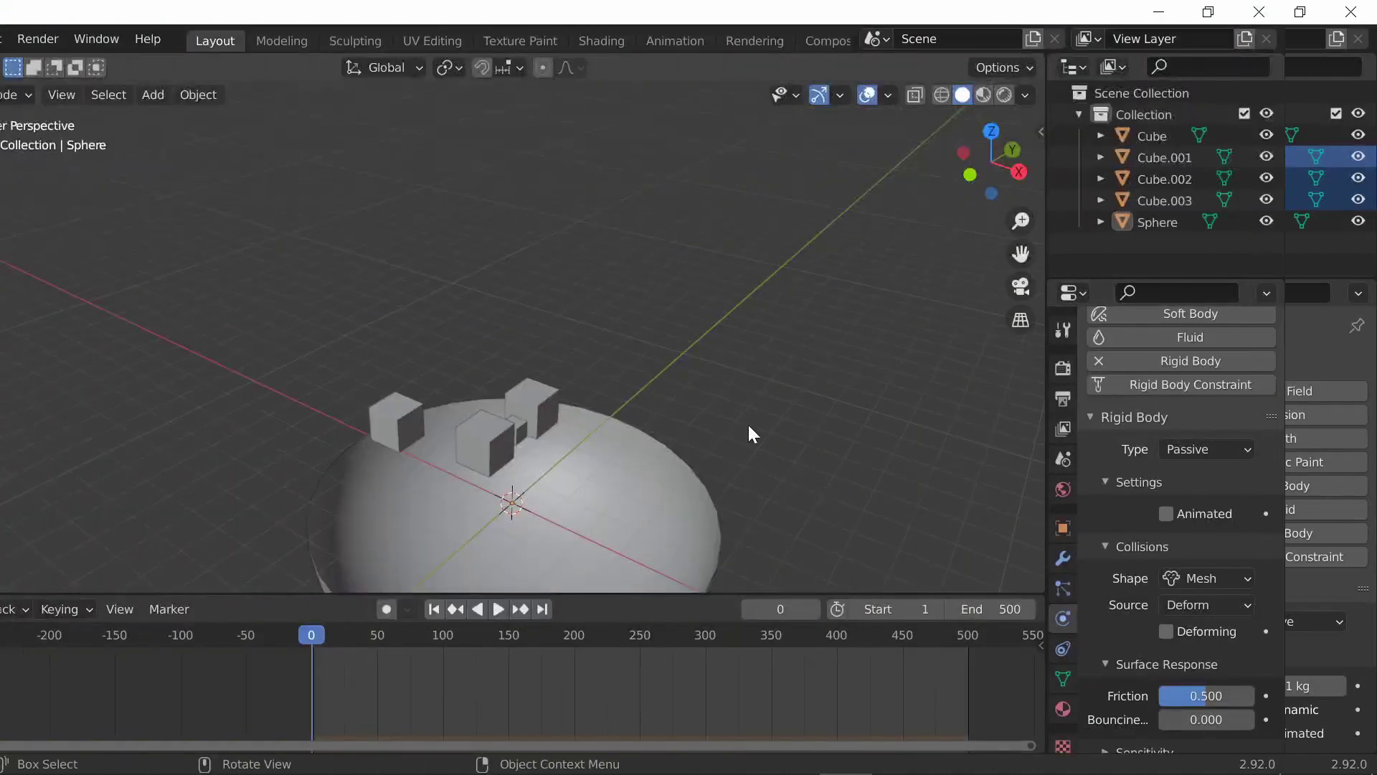
Step: Play the simulation of the cubes dropping into the bowl and view the setup from several angles
{"action": "middle_click_drag", "start_coordinate": [747, 434], "coordinate": [535, 605]}
{"action": "left_click", "coordinate": [591, 610]}
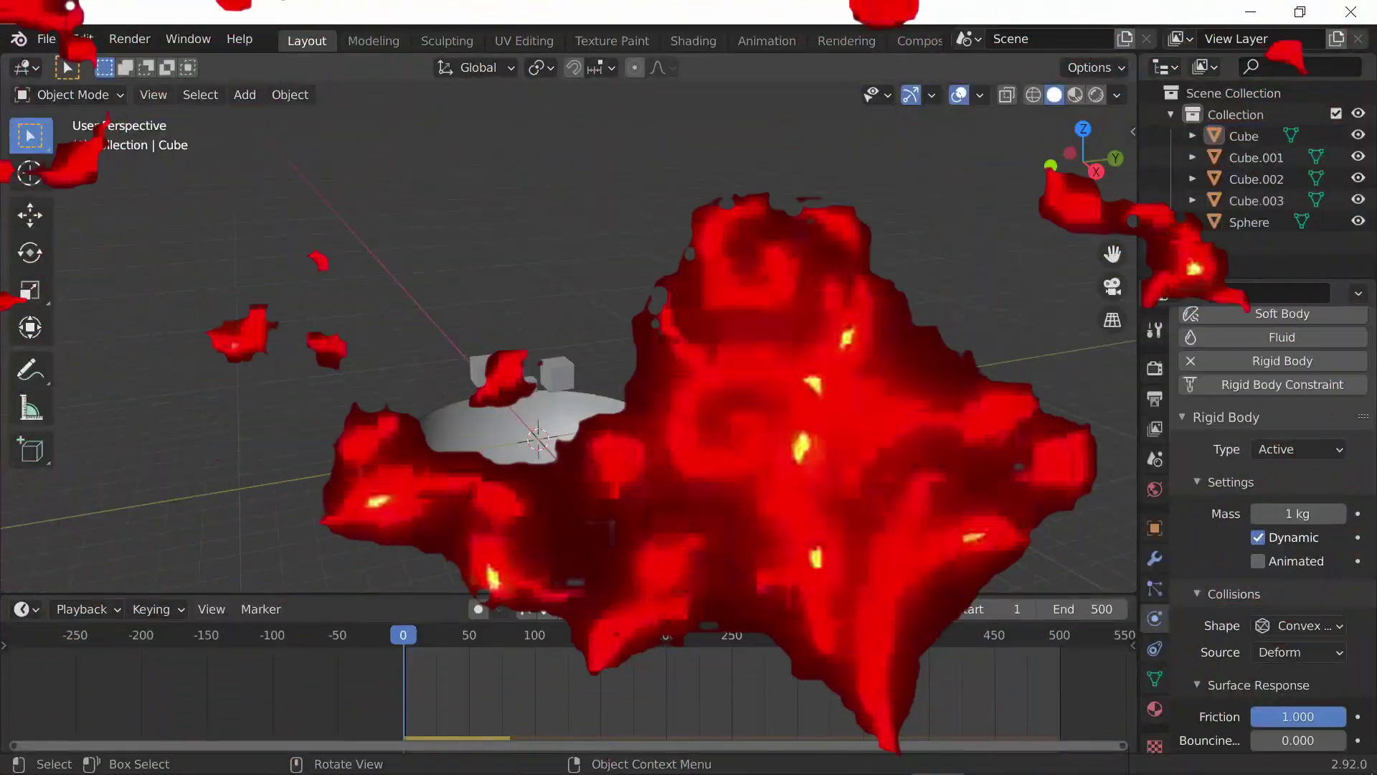
{"action": "middle_click_drag", "start_coordinate": [764, 459], "coordinate": [647, 318]}
{"action": "middle_click_drag", "start_coordinate": [626, 449], "coordinate": [693, 411]}
{"action": "scroll", "coordinate": [660, 473], "scroll_direction": "up", "scroll_amount": 3}
{"action": "left_click", "coordinate": [591, 610]}
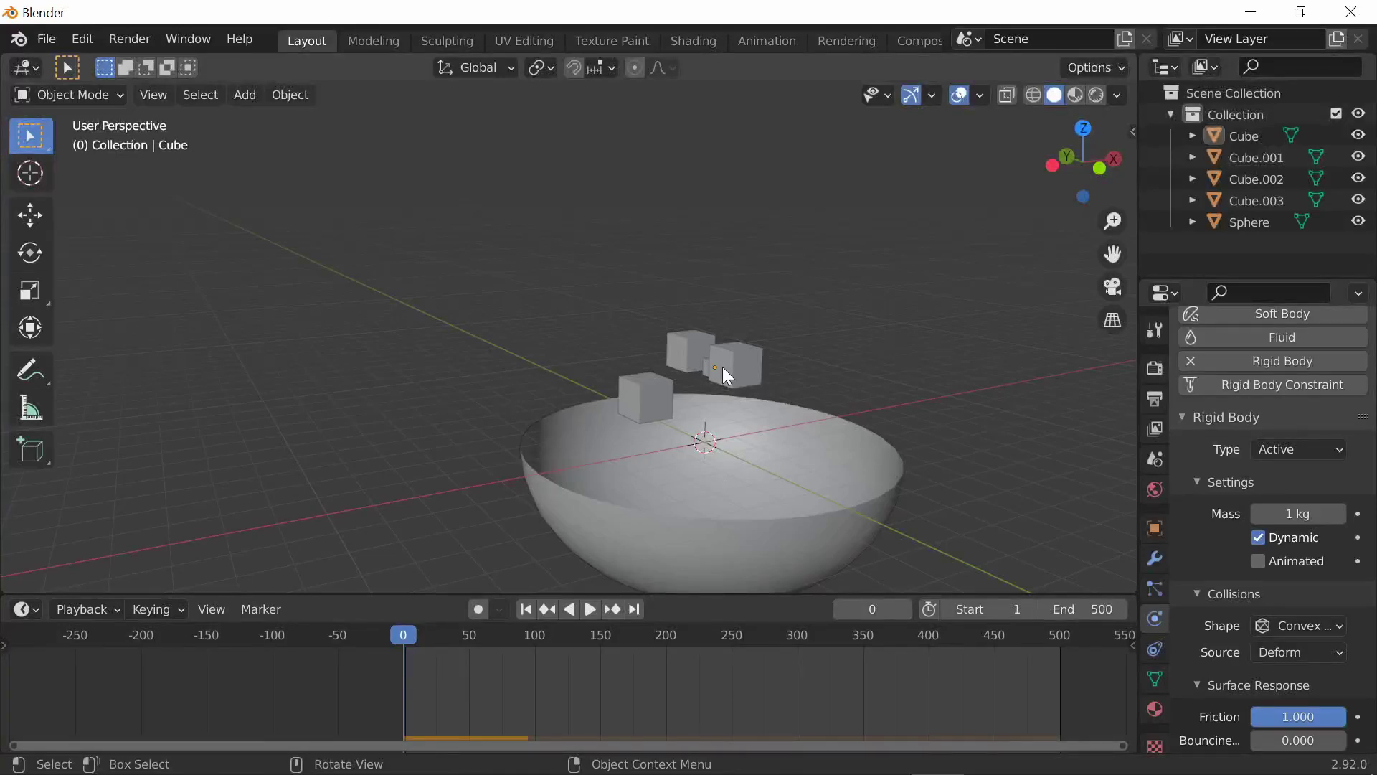
{"action": "middle_click_drag", "start_coordinate": [778, 334], "coordinate": [801, 308]}
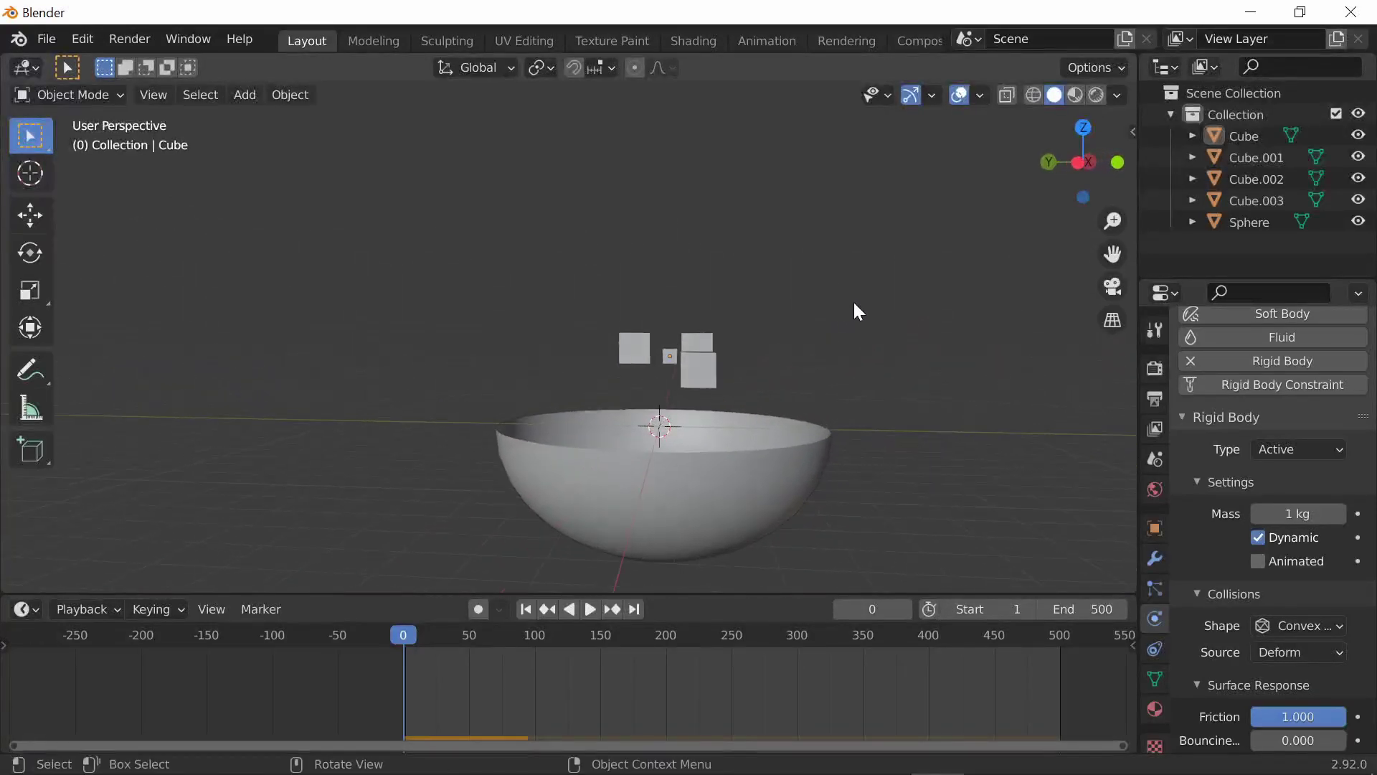
Step: Build a tall column of rigid body cube copies above the bowl and play the simulation of them falling
{"action": "left_click_drag", "start_coordinate": [774, 277], "coordinate": [584, 366]}
{"action": "left_click_drag", "start_coordinate": [584, 366], "coordinate": [585, 368]}
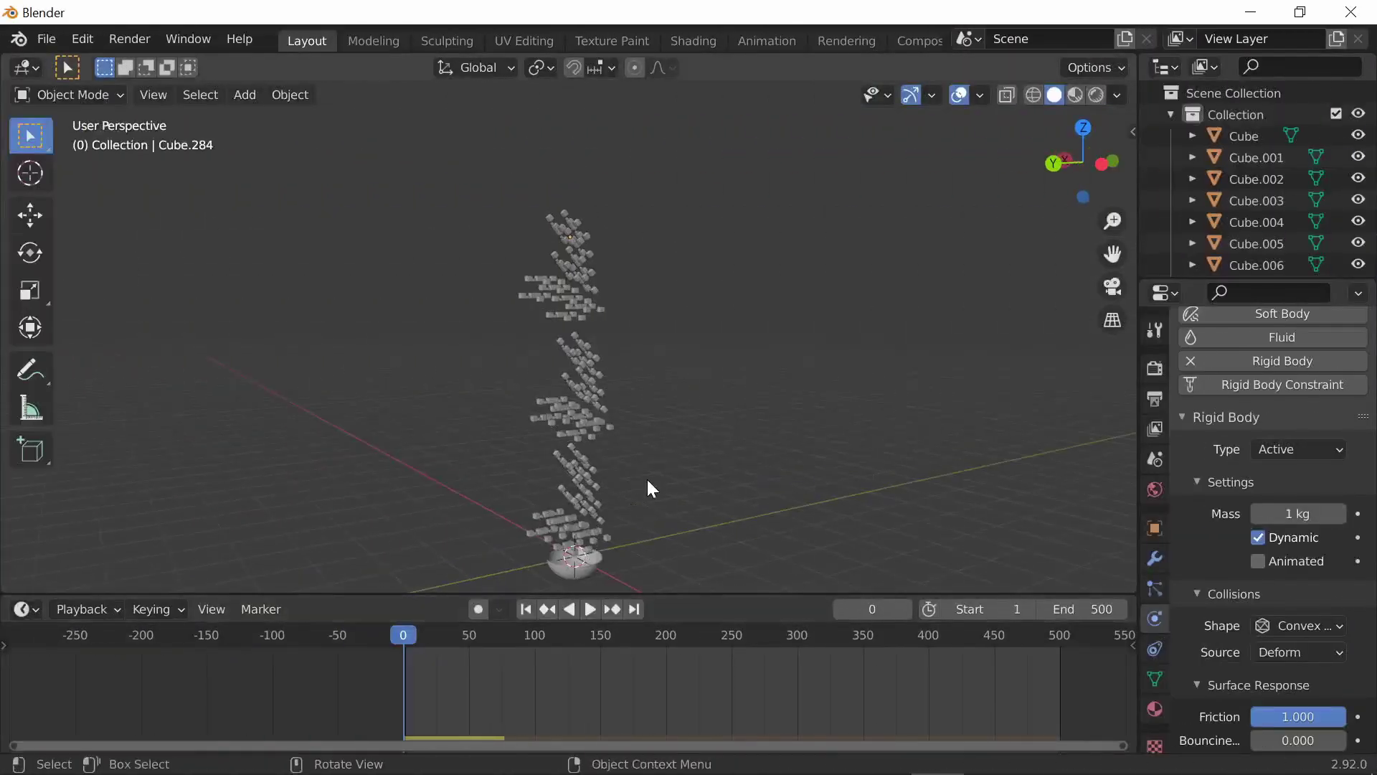
{"action": "middle_click_drag", "start_coordinate": [647, 477], "coordinate": [504, 400]}
{"action": "scroll", "coordinate": [548, 433], "scroll_direction": "up", "scroll_amount": 4}
{"action": "scroll", "coordinate": [621, 507], "scroll_direction": "down", "scroll_amount": 2}
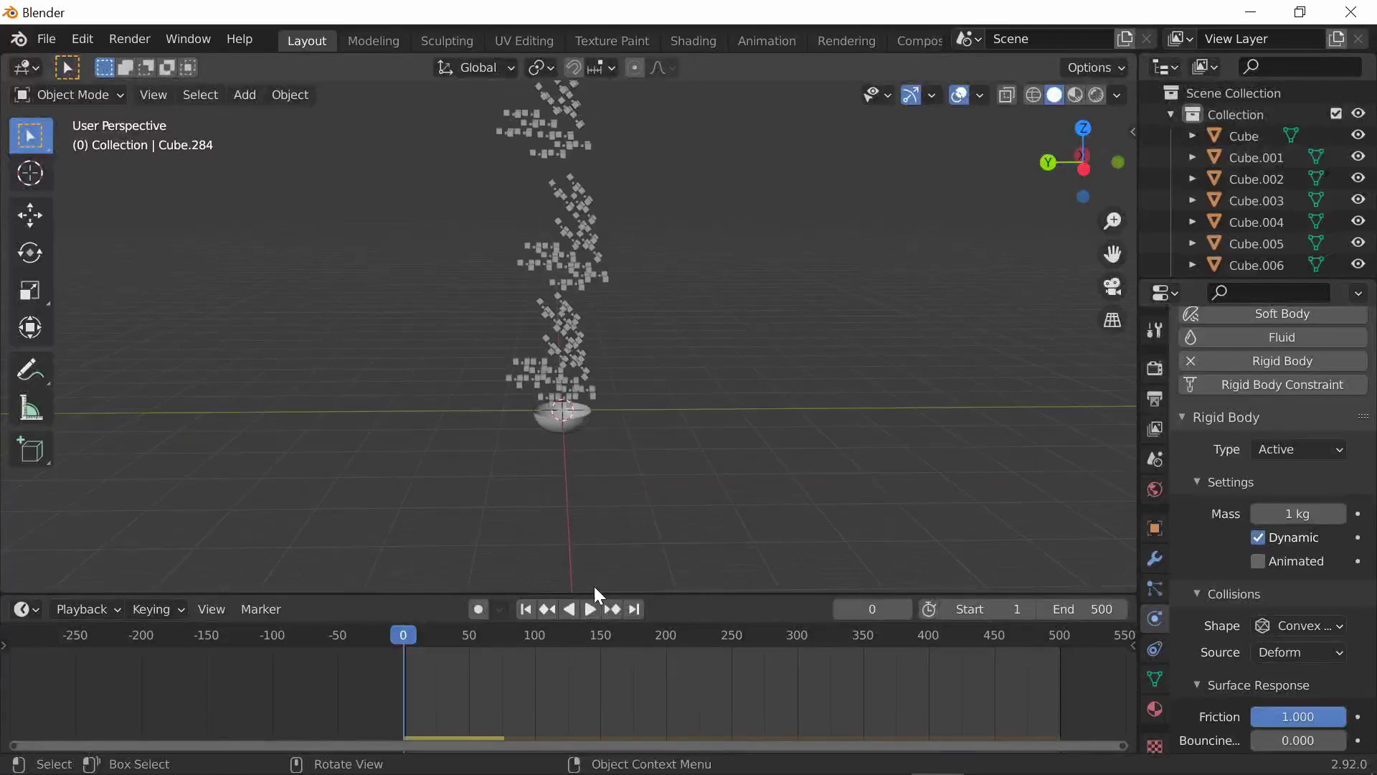
{"action": "left_click", "coordinate": [589, 609]}
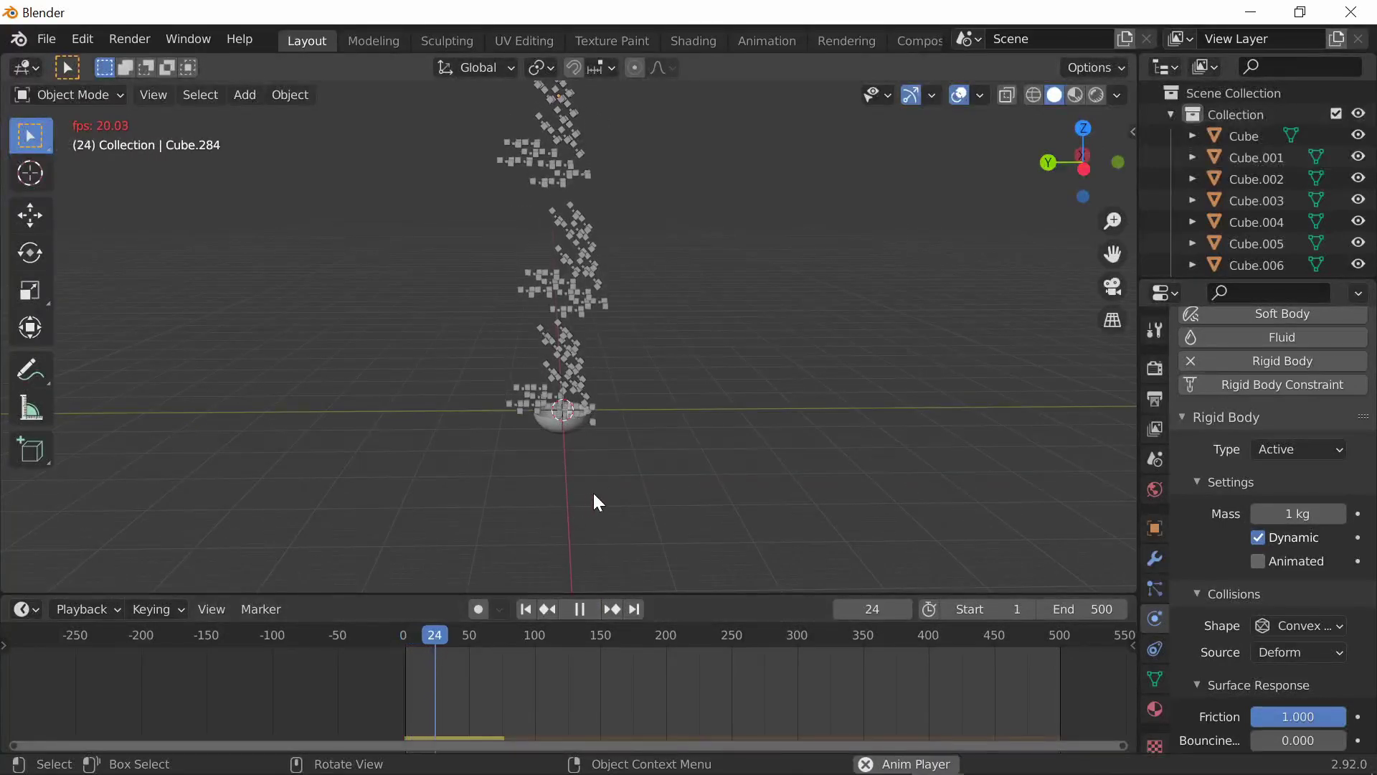
{"action": "scroll", "coordinate": [592, 495], "scroll_direction": "up", "scroll_amount": 2}
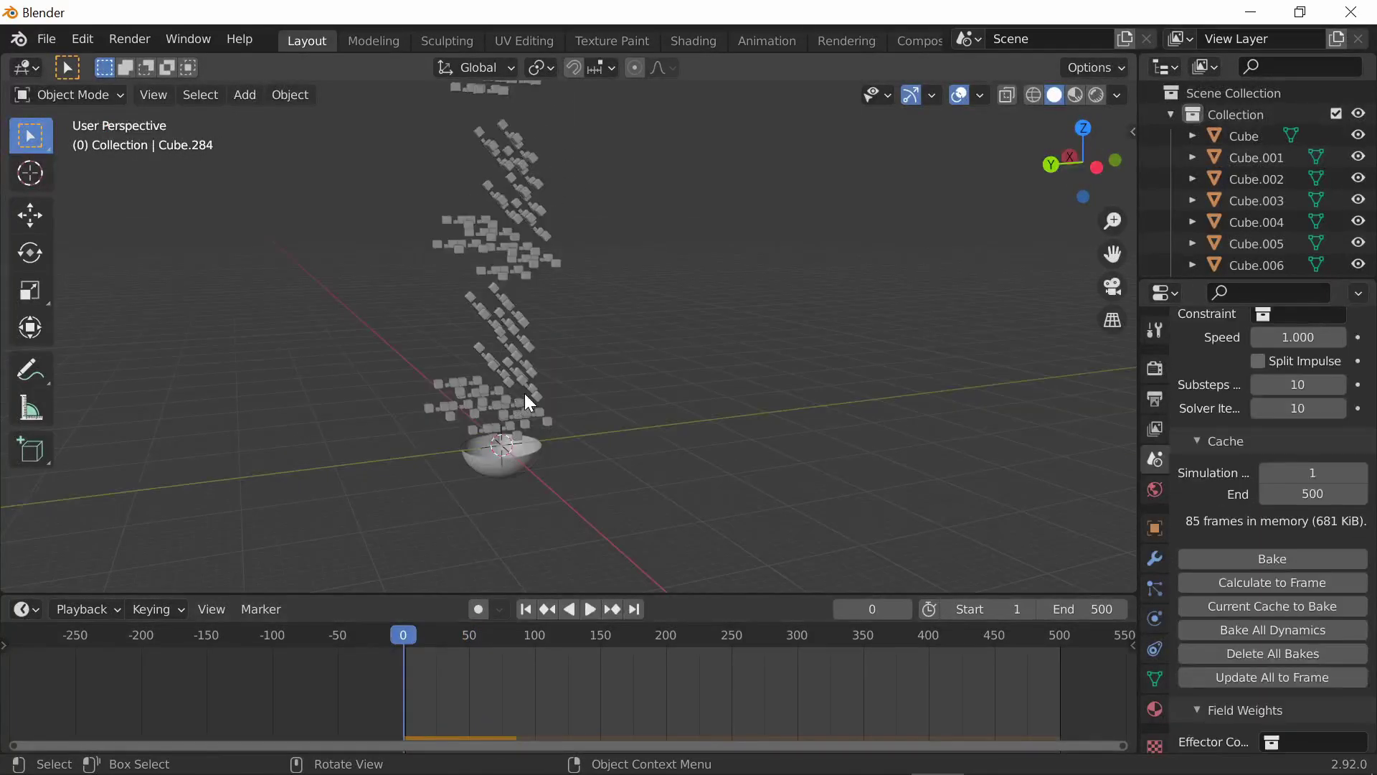
Step: Bake the rigid body world cache in the scene settings and play back the baked simulation
{"action": "middle_click_drag", "start_coordinate": [527, 402], "coordinate": [624, 363]}
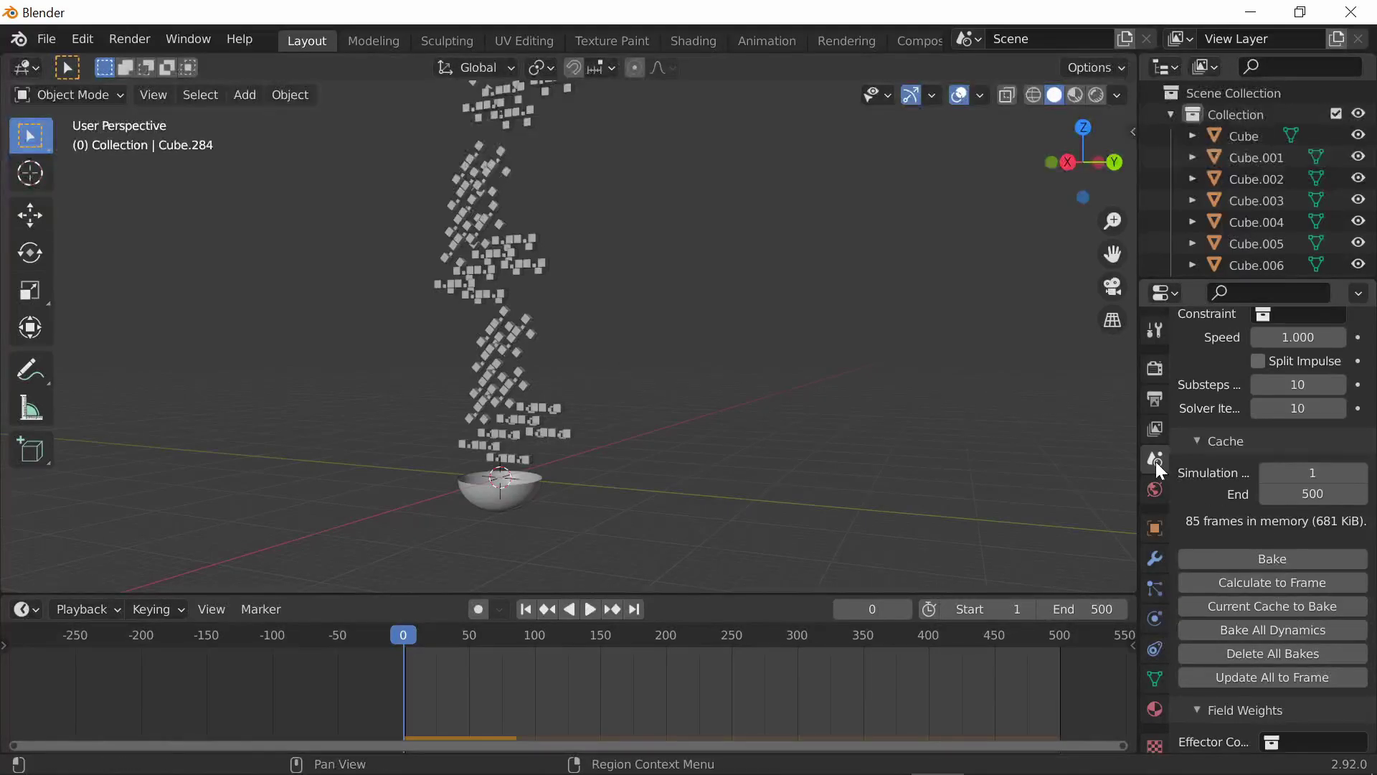
{"action": "scroll", "coordinate": [1212, 449], "scroll_direction": "up", "scroll_amount": 2}
{"action": "scroll", "coordinate": [1212, 449], "scroll_direction": "up", "scroll_amount": 8}
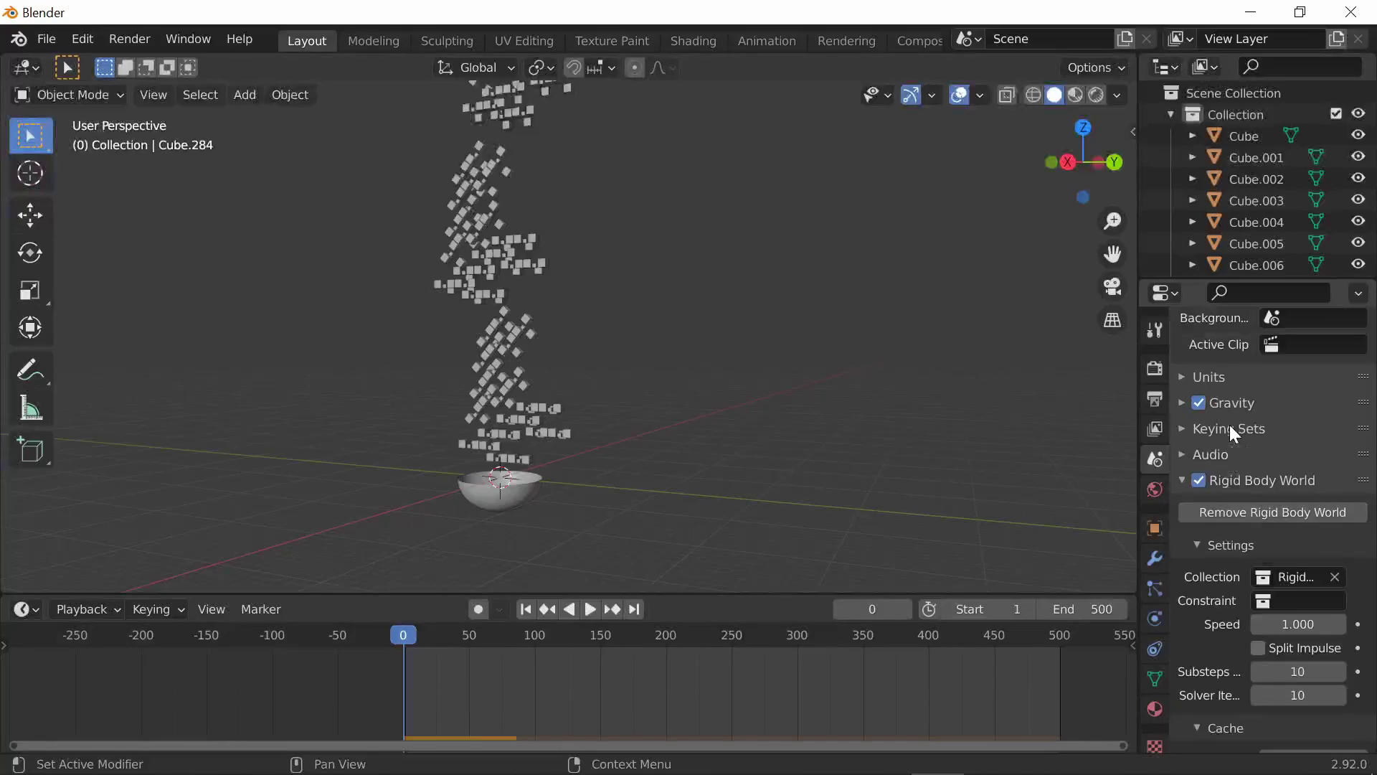
{"action": "scroll", "coordinate": [1241, 483], "scroll_direction": "down", "scroll_amount": 14}
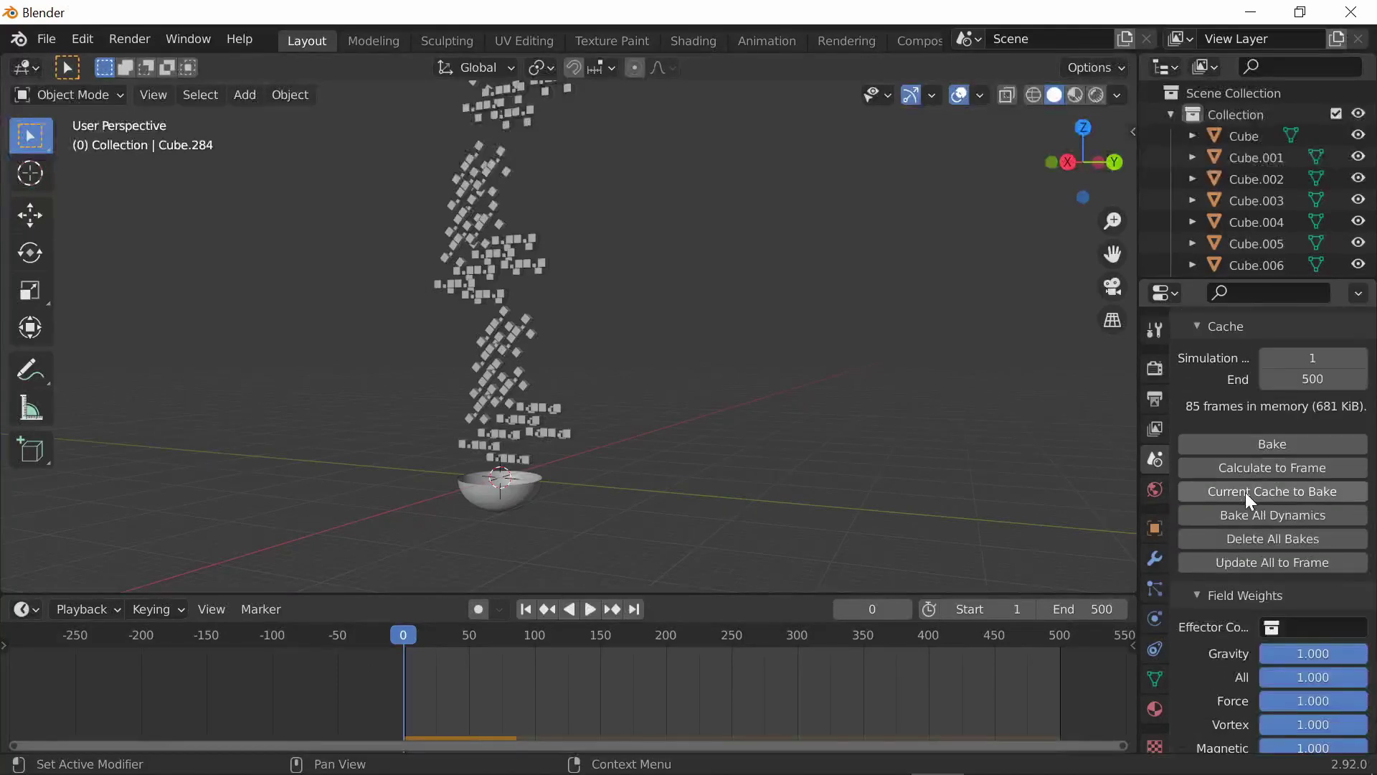
{"action": "left_click", "coordinate": [1265, 445]}
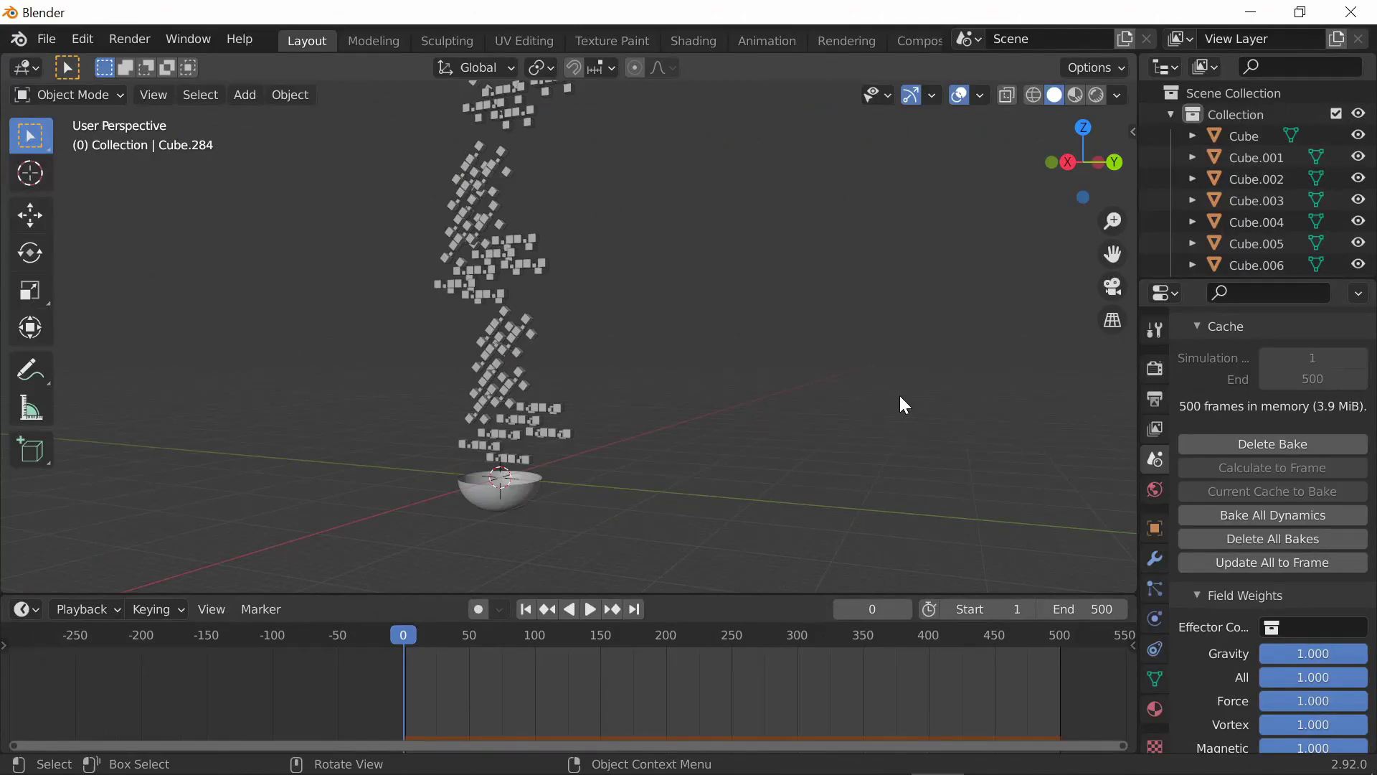
{"action": "left_click", "coordinate": [591, 609]}
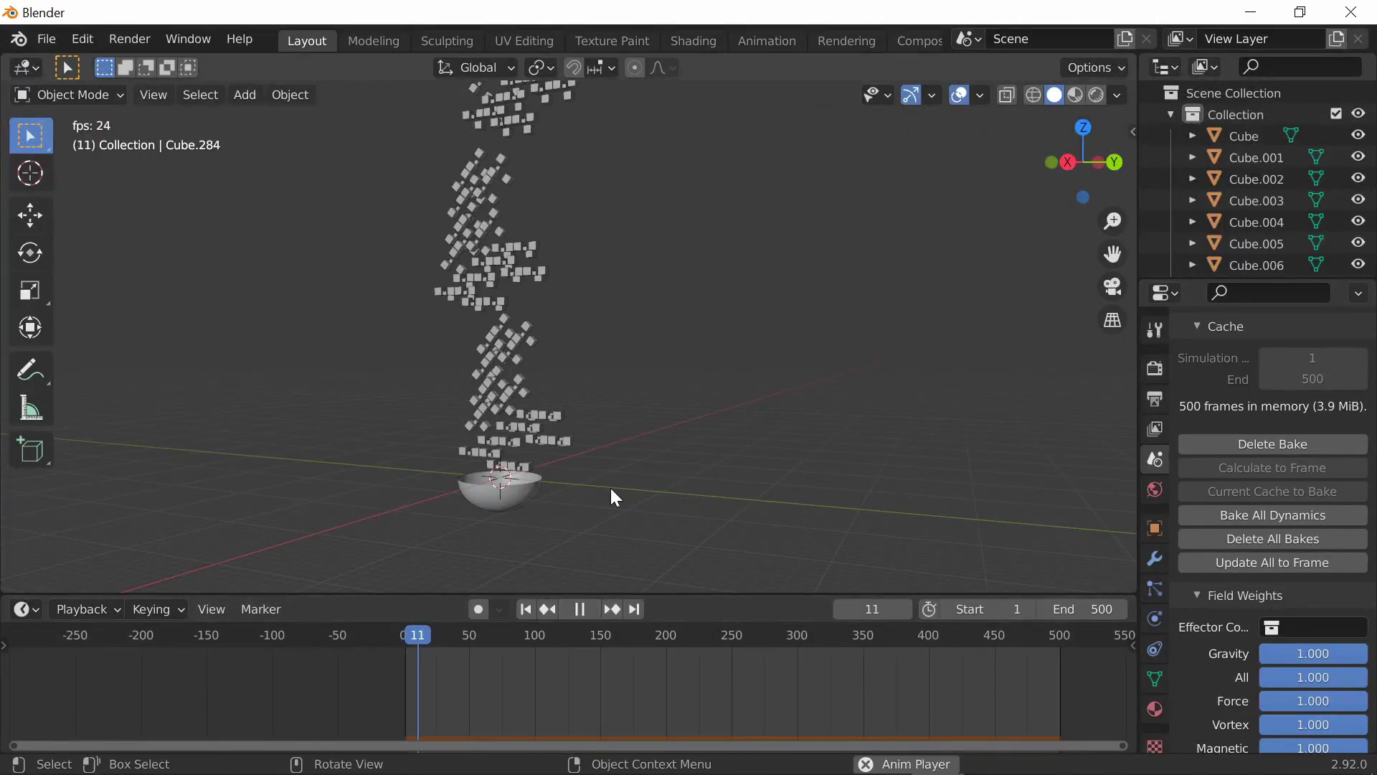
{"action": "middle_click_drag", "start_coordinate": [642, 444], "coordinate": [545, 469]}
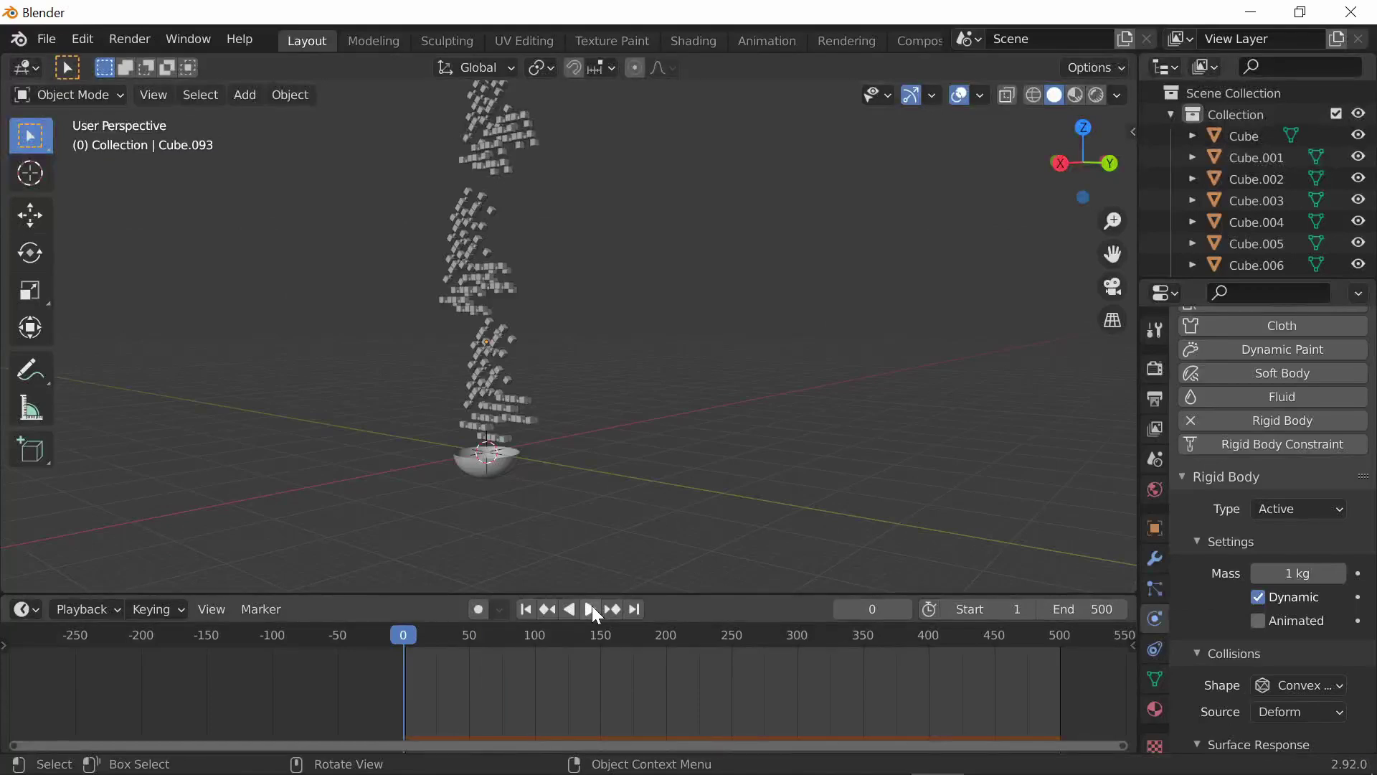
Step: Move one cube from the middle of the column well out to its side
{"action": "left_click", "coordinate": [504, 343]}
{"action": "middle_click_drag", "start_coordinate": [562, 320], "coordinate": [528, 347]}
{"action": "key", "text": "g"}
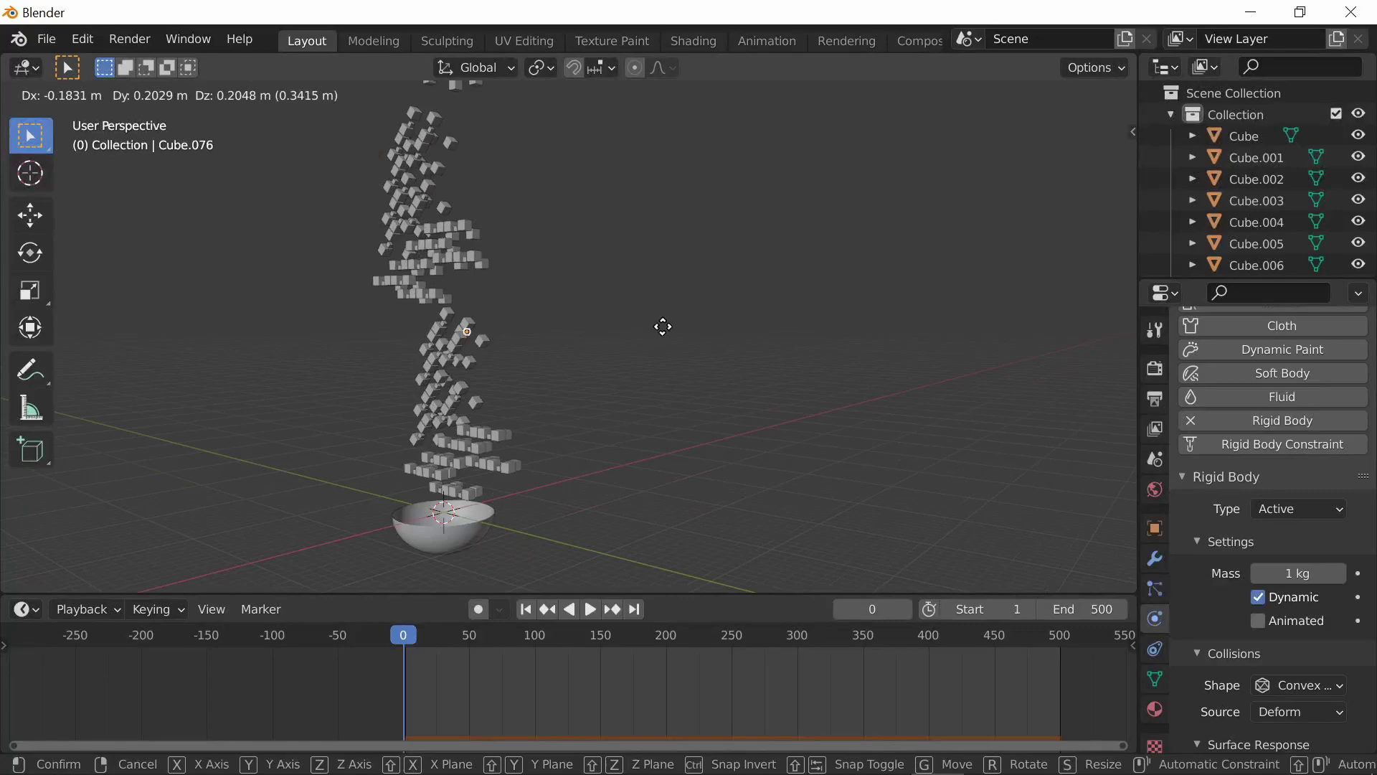
{"action": "left_click", "coordinate": [662, 327]}
Step: Play the baked simulation with the displaced cube, then return to frame 0 and stop playback
{"action": "scroll", "coordinate": [584, 384], "scroll_direction": "down", "scroll_amount": 3}
{"action": "left_click", "coordinate": [590, 609]}
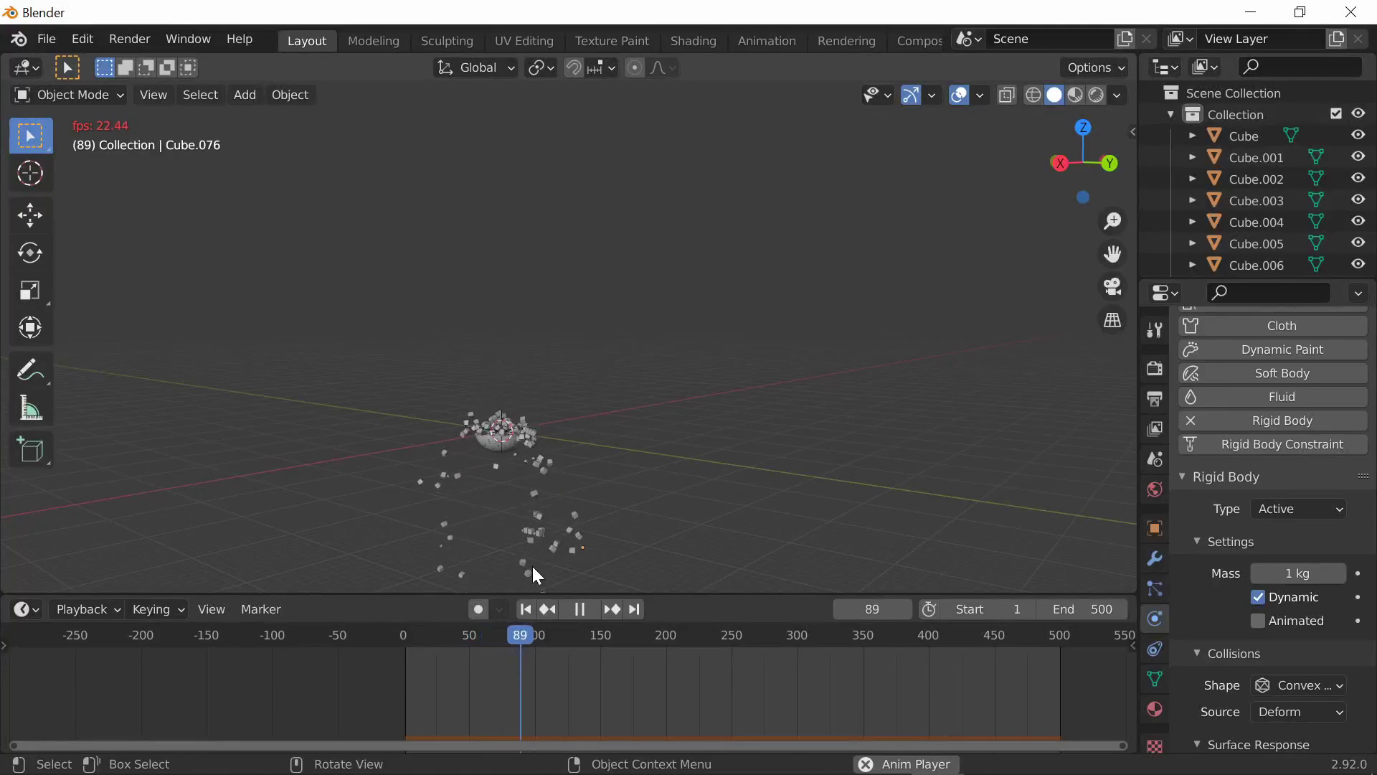
{"action": "left_click", "coordinate": [406, 633]}
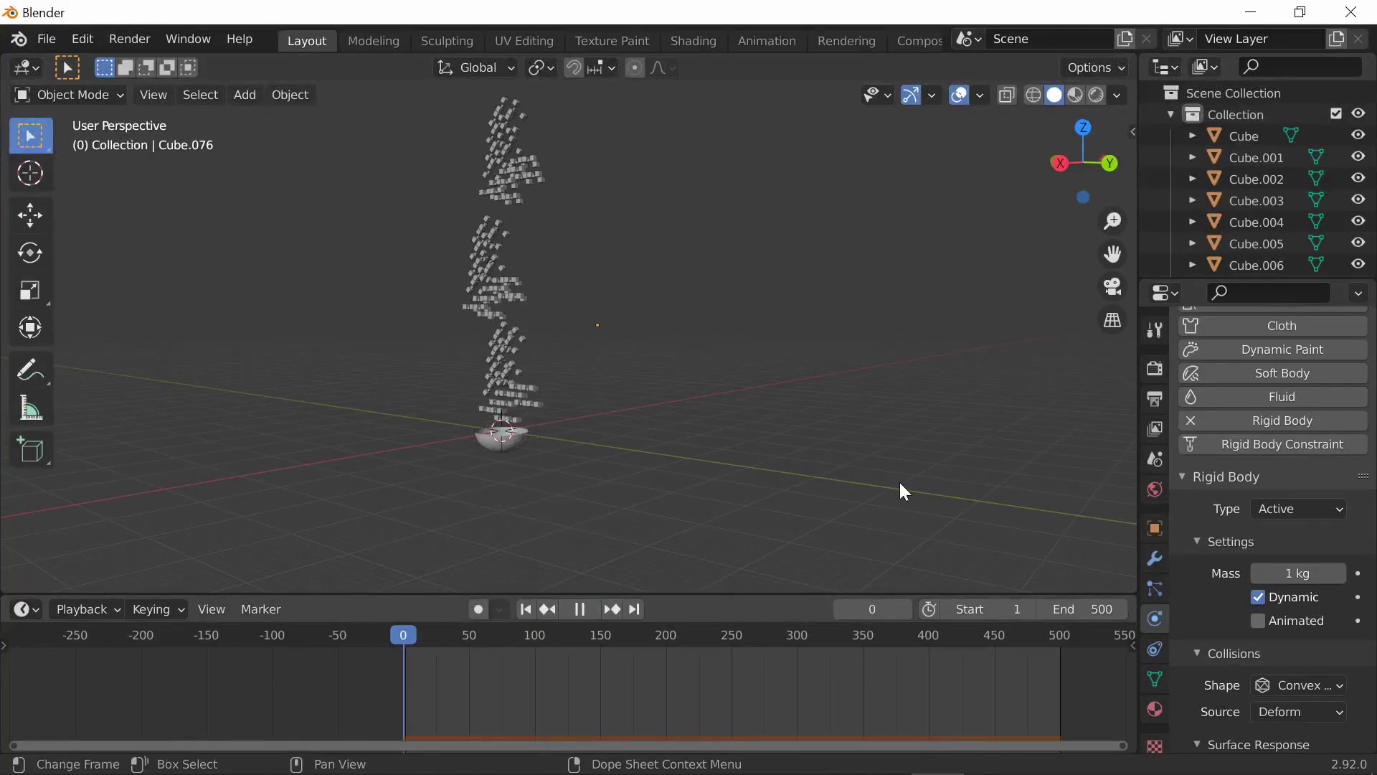
{"action": "key", "text": "space"}
Step: Delete the baked simulation from the rigid body world cache
{"action": "left_click", "coordinate": [1159, 463]}
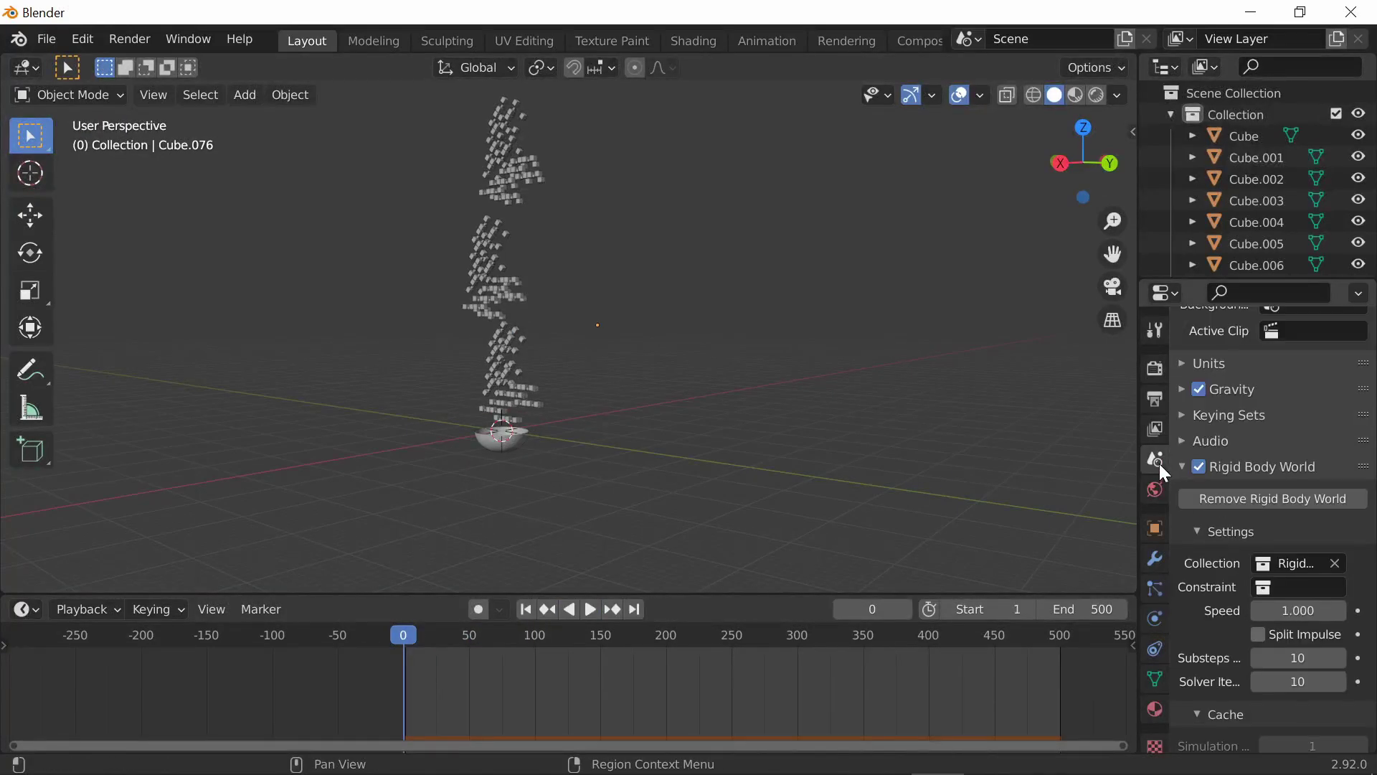
{"action": "scroll", "coordinate": [1293, 540], "scroll_direction": "down", "scroll_amount": 7}
{"action": "left_click", "coordinate": [1275, 601]}
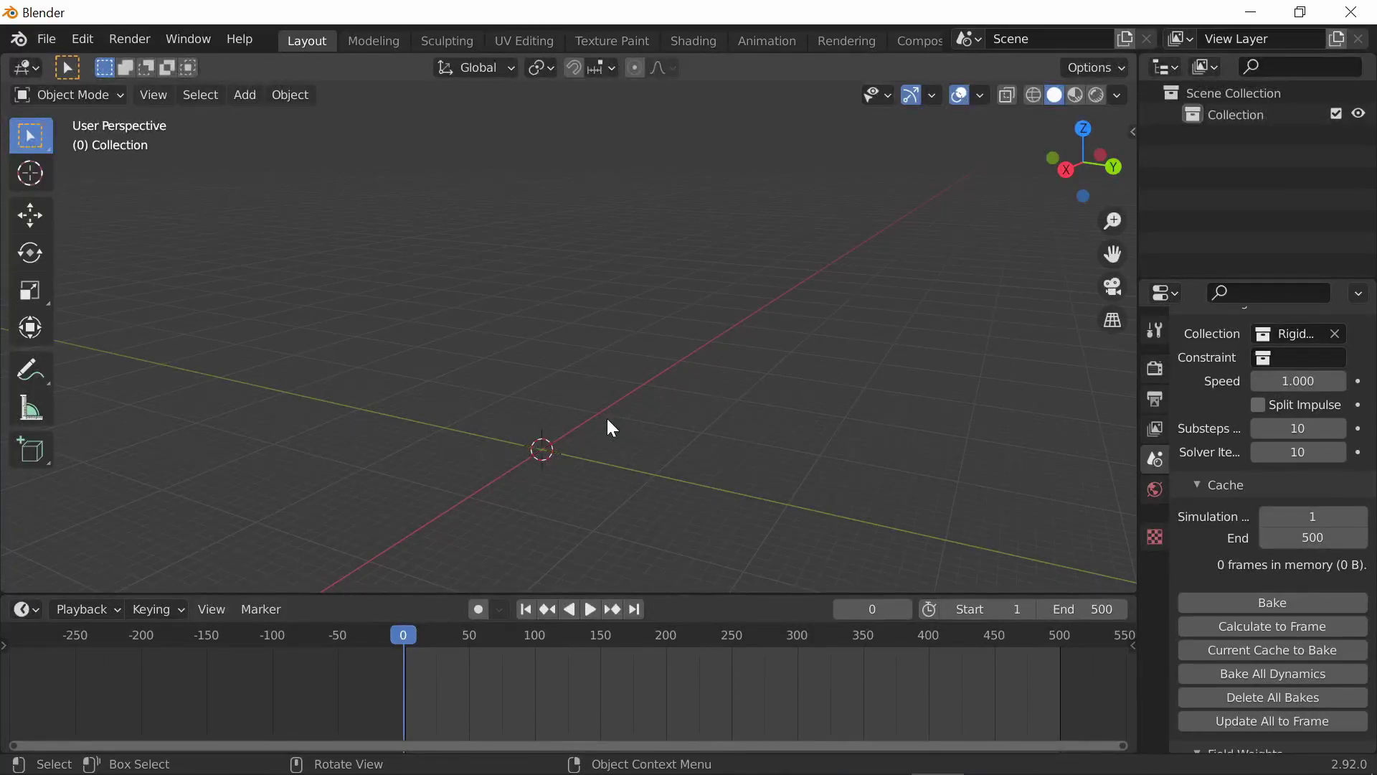
Step: Add a plane at the origin and scale it up into a large floor
{"action": "left_click", "coordinate": [248, 96]}
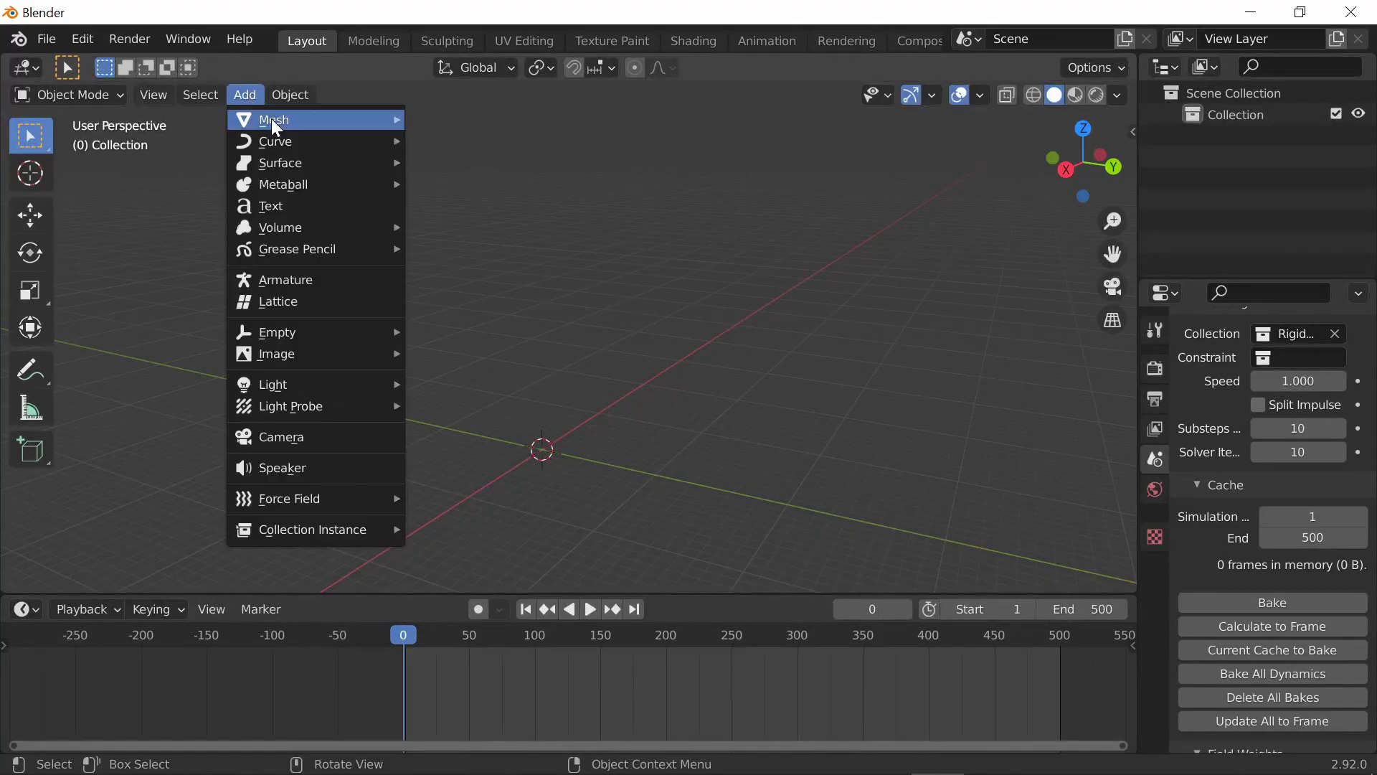
{"action": "mouse_move", "coordinate": [271, 118]}
{"action": "left_click", "coordinate": [459, 141]}
{"action": "key", "text": "s"}
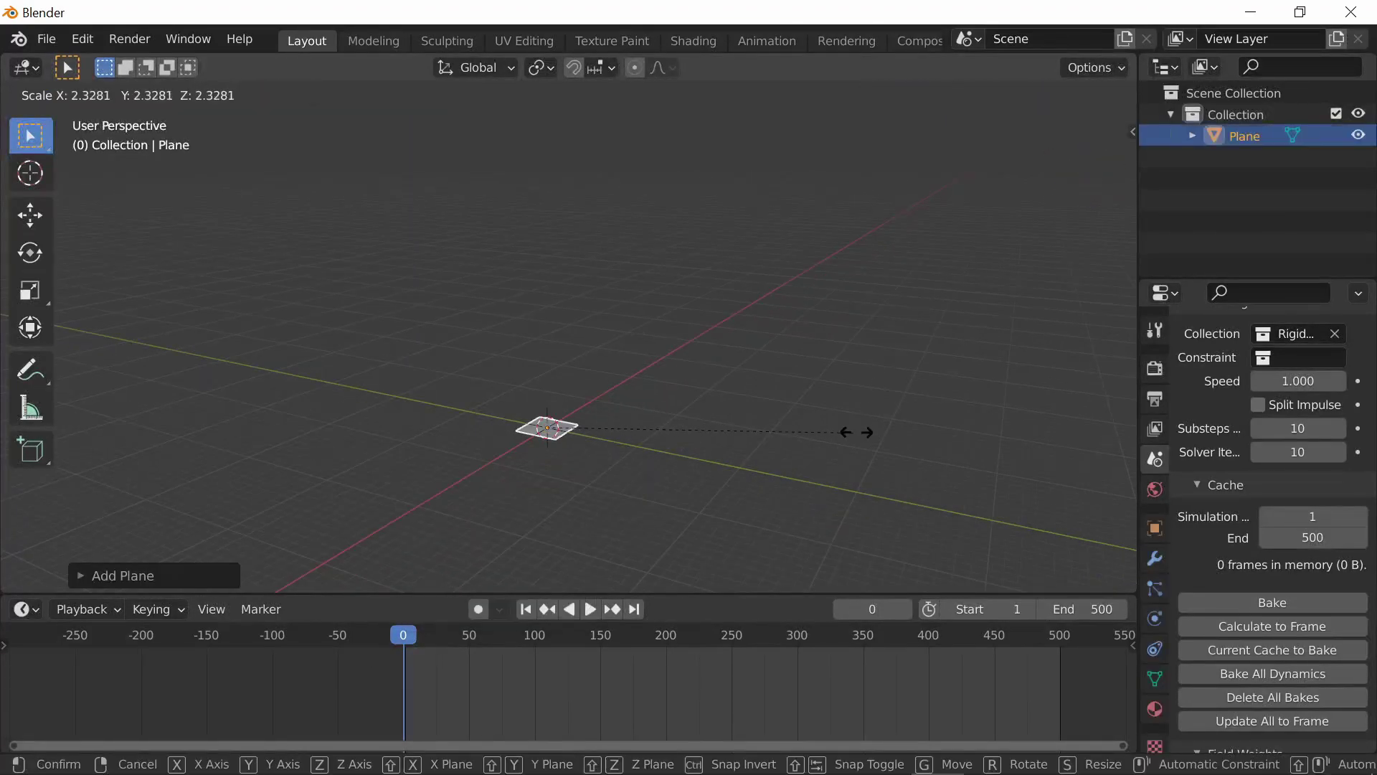
{"action": "left_click", "coordinate": [673, 430]}
{"action": "key", "text": "s"}
{"action": "left_click", "coordinate": [968, 366]}
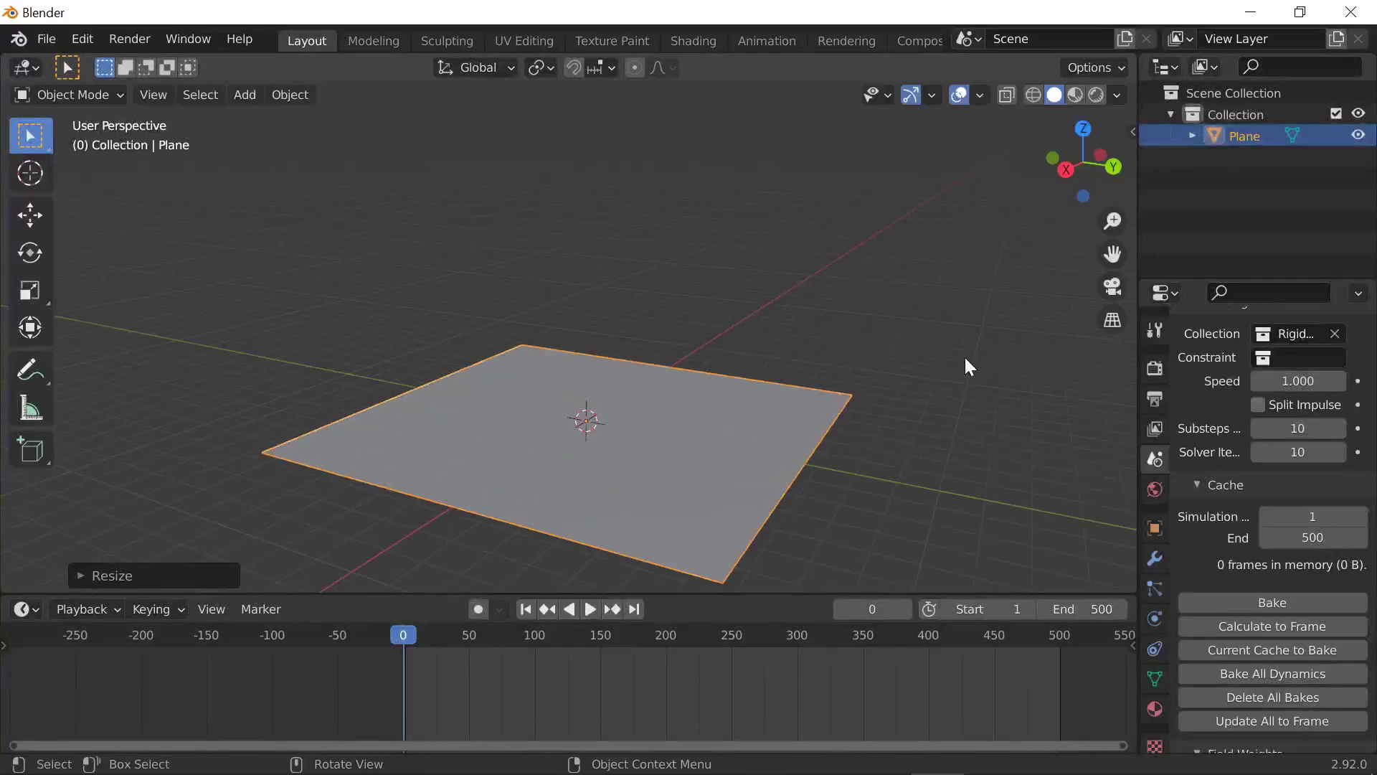
Step: Add a cube mesh and raise it above the centre of the plane
{"action": "left_click", "coordinate": [248, 94]}
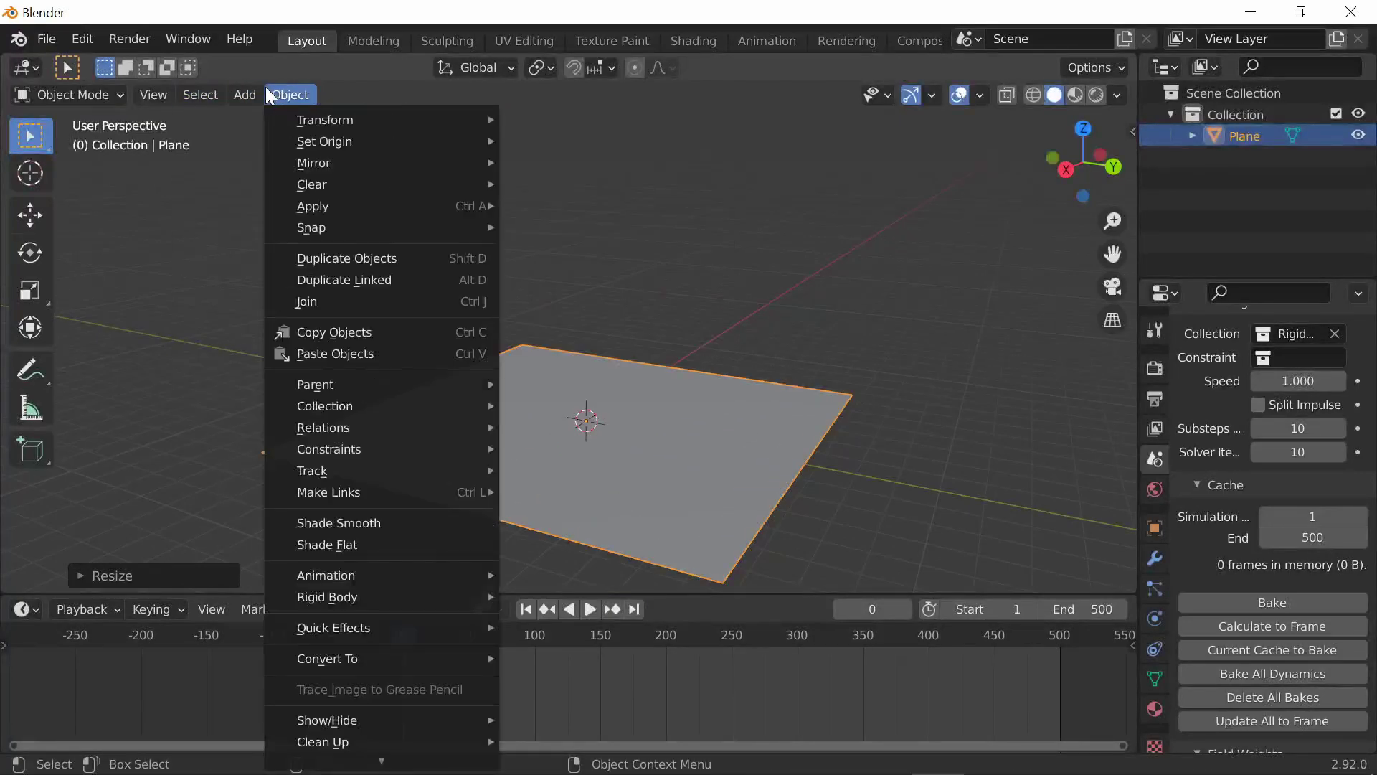
{"action": "mouse_move", "coordinate": [390, 113]}
{"action": "left_click", "coordinate": [444, 136]}
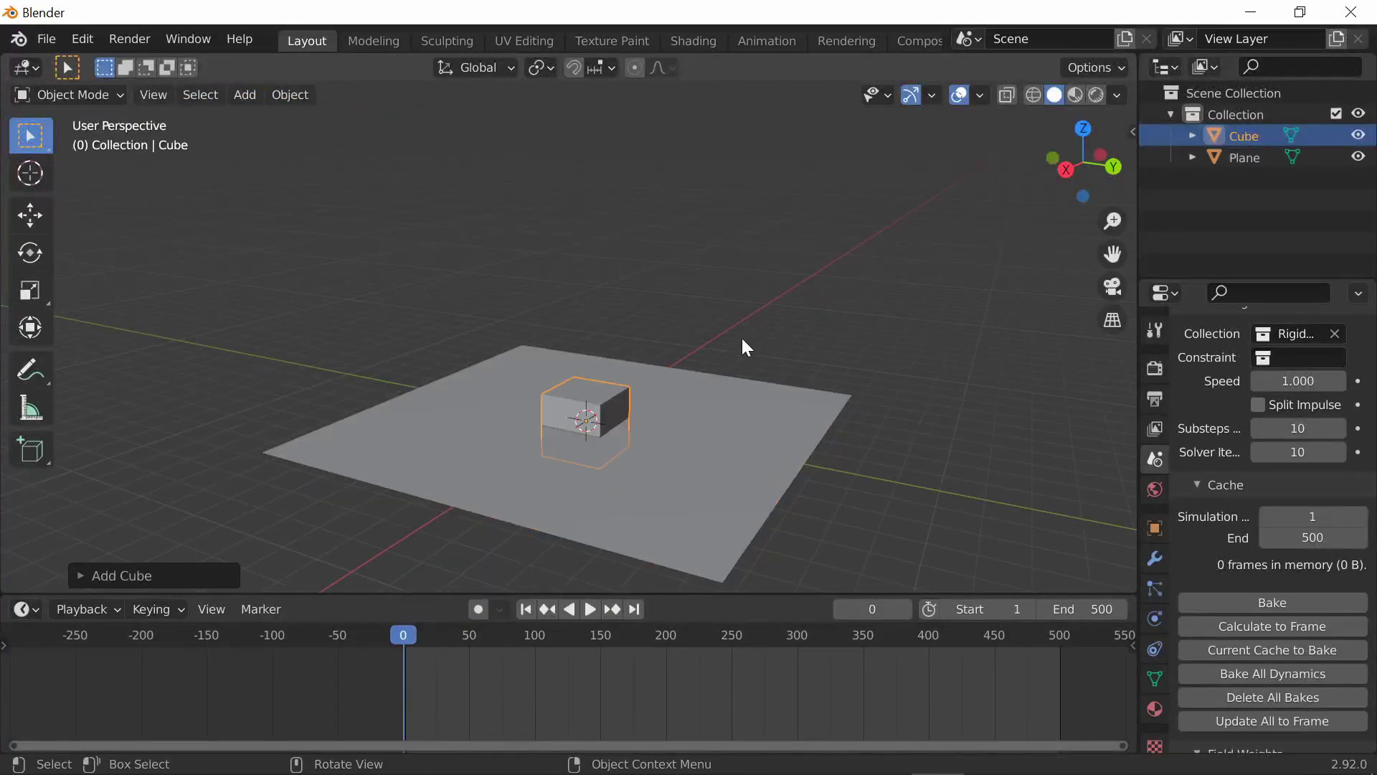
{"action": "key", "text": "g"}
{"action": "left_click", "coordinate": [679, 326]}
Step: Scale the cube down slightly and reposition it on the plane along the X axis
{"action": "middle_click_drag", "start_coordinate": [679, 325], "coordinate": [691, 317]}
{"action": "key", "text": "s"}
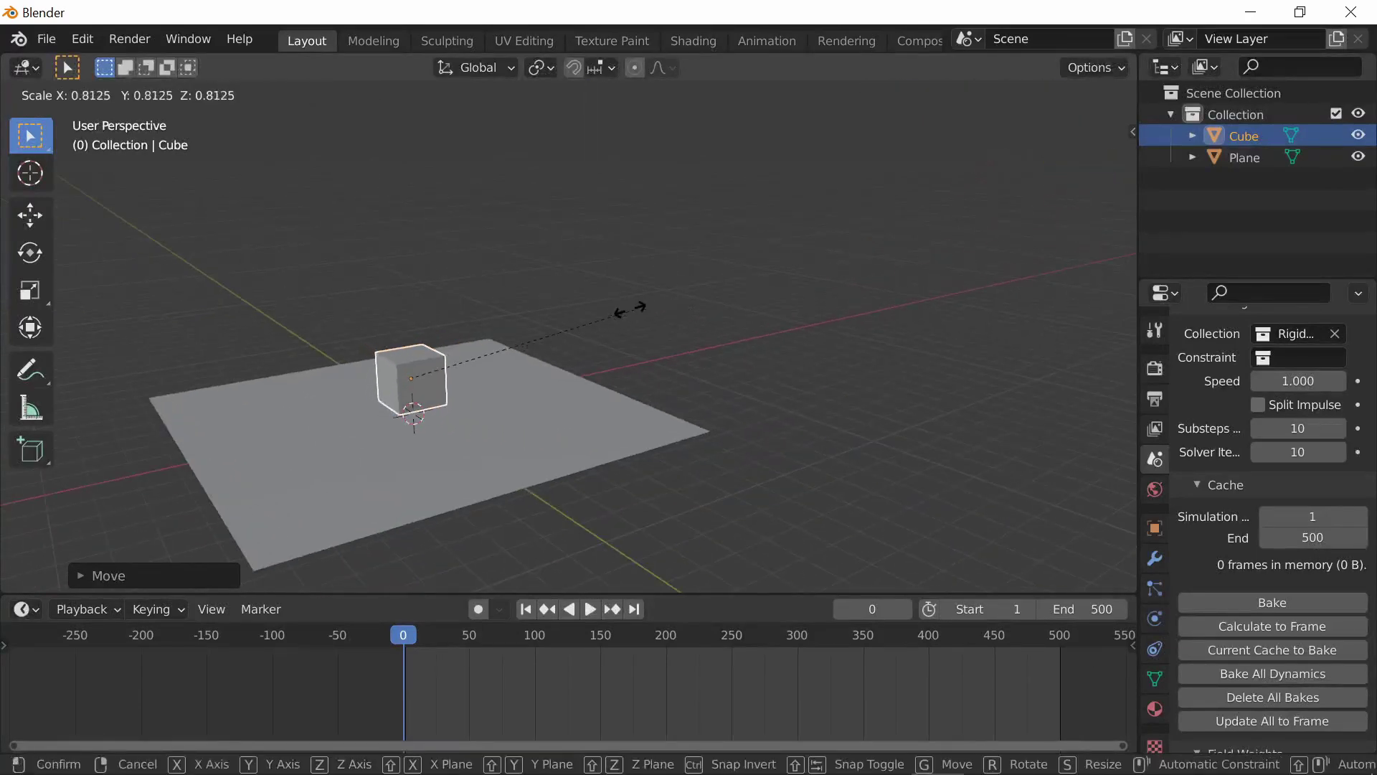
{"action": "left_click", "coordinate": [570, 313]}
{"action": "key", "text": "g"}
{"action": "key", "text": "y"}
{"action": "key", "text": "x"}
{"action": "left_click", "coordinate": [633, 298]}
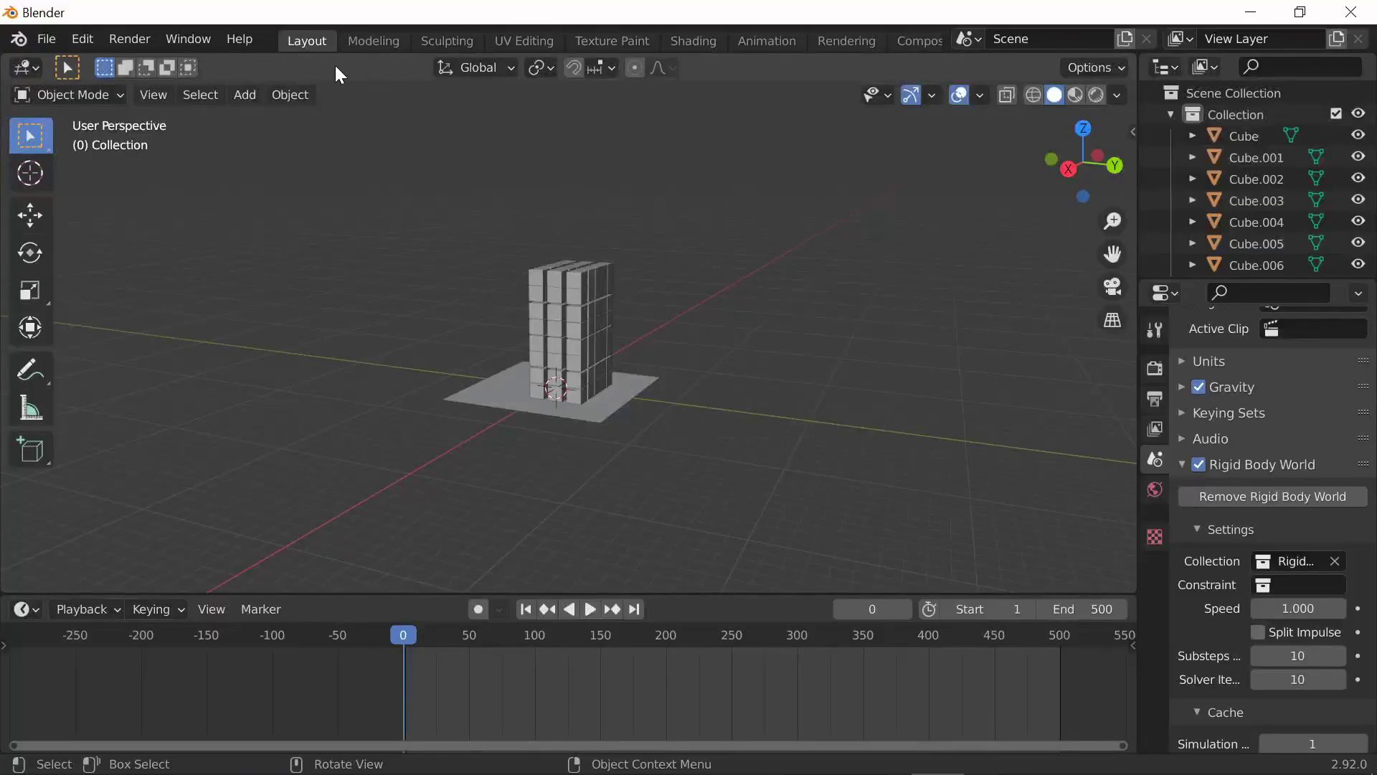
Step: Add a UV sphere, move it along Y away from the cube stack, and raise it along Z to the stack's upper half
{"action": "left_click", "coordinate": [251, 95]}
{"action": "mouse_move", "coordinate": [282, 131]}
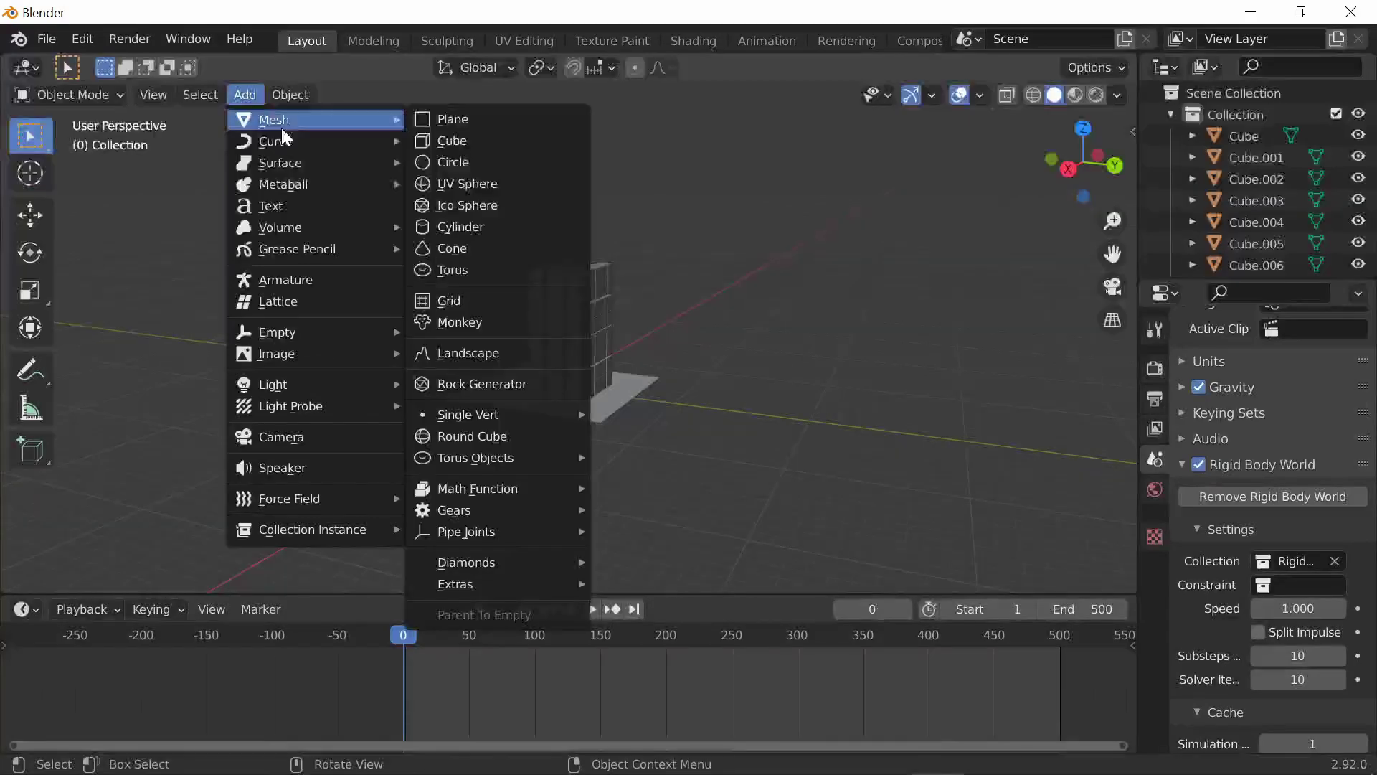
{"action": "left_click", "coordinate": [472, 181]}
{"action": "key", "text": "g"}
{"action": "key", "text": "y"}
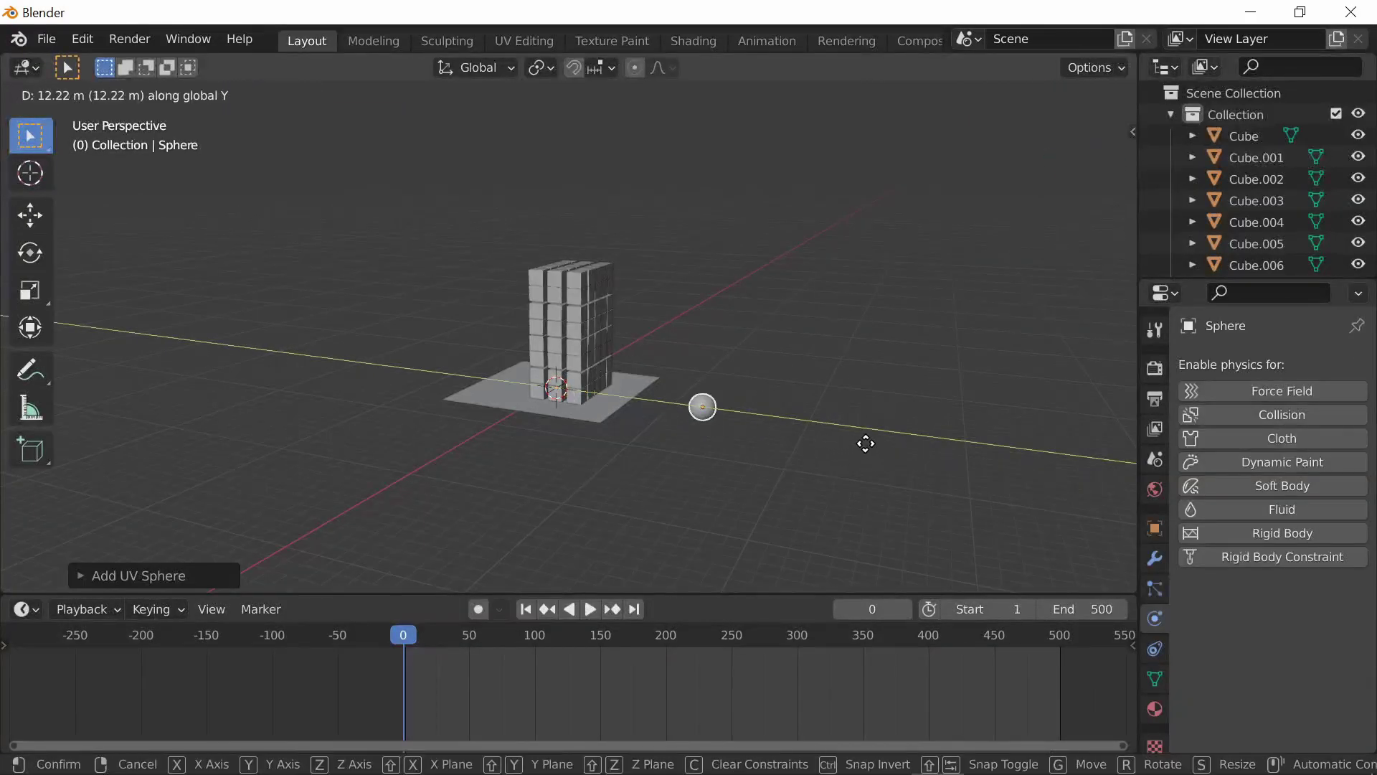
{"action": "left_click", "coordinate": [921, 440]}
{"action": "key", "text": "g"}
{"action": "key", "text": "z"}
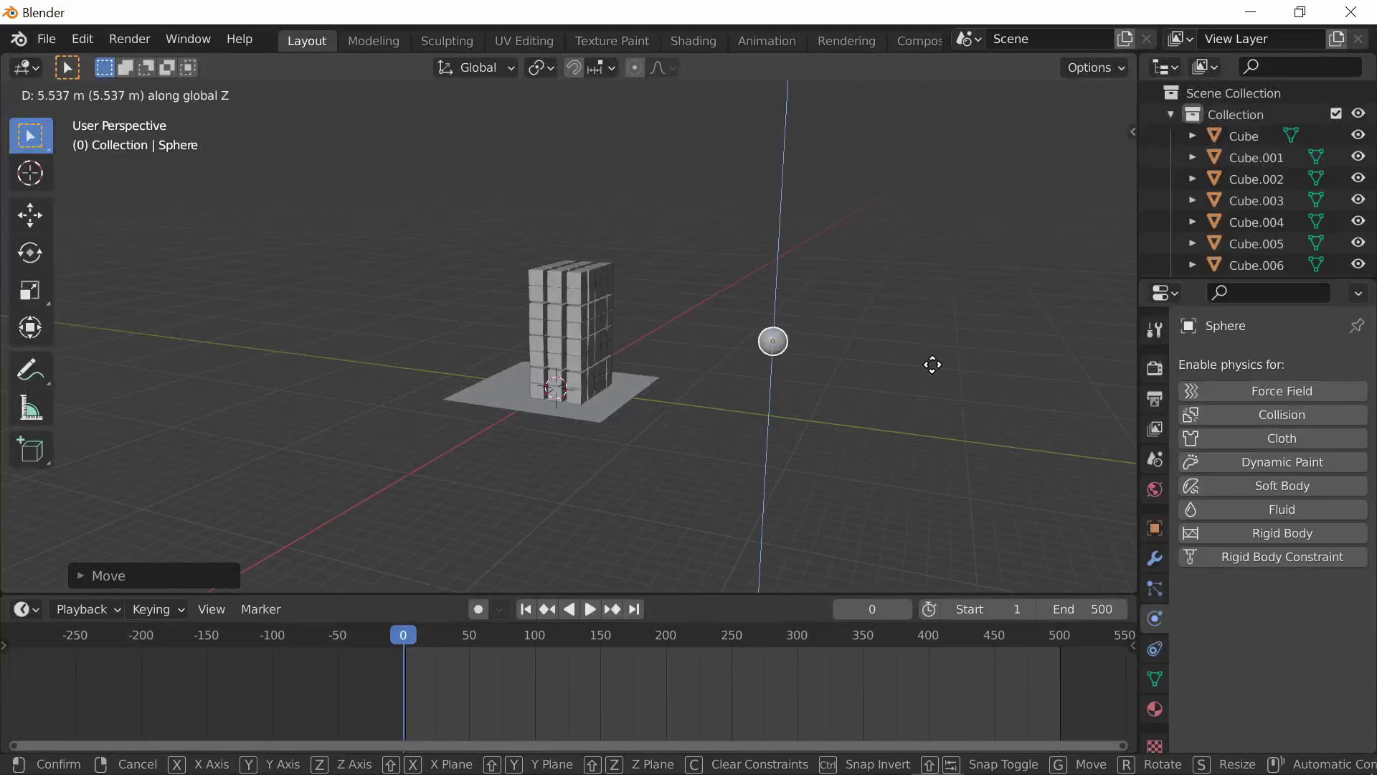
{"action": "left_click", "coordinate": [823, 340]}
Step: Add an Active rigid body to the sphere and set its mass to 30 kg
{"action": "right_click", "coordinate": [772, 330]}
{"action": "left_click", "coordinate": [764, 329]}
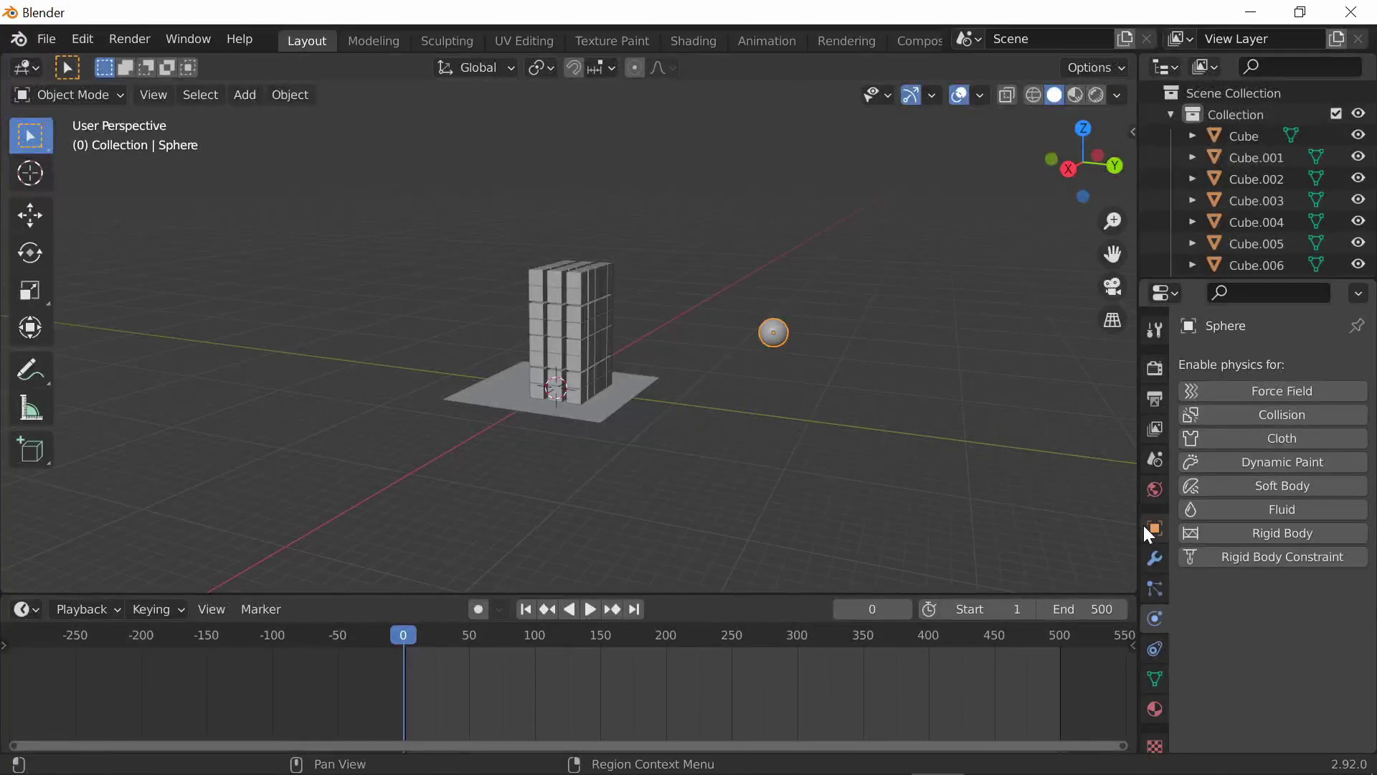
{"action": "left_click", "coordinate": [1246, 533]}
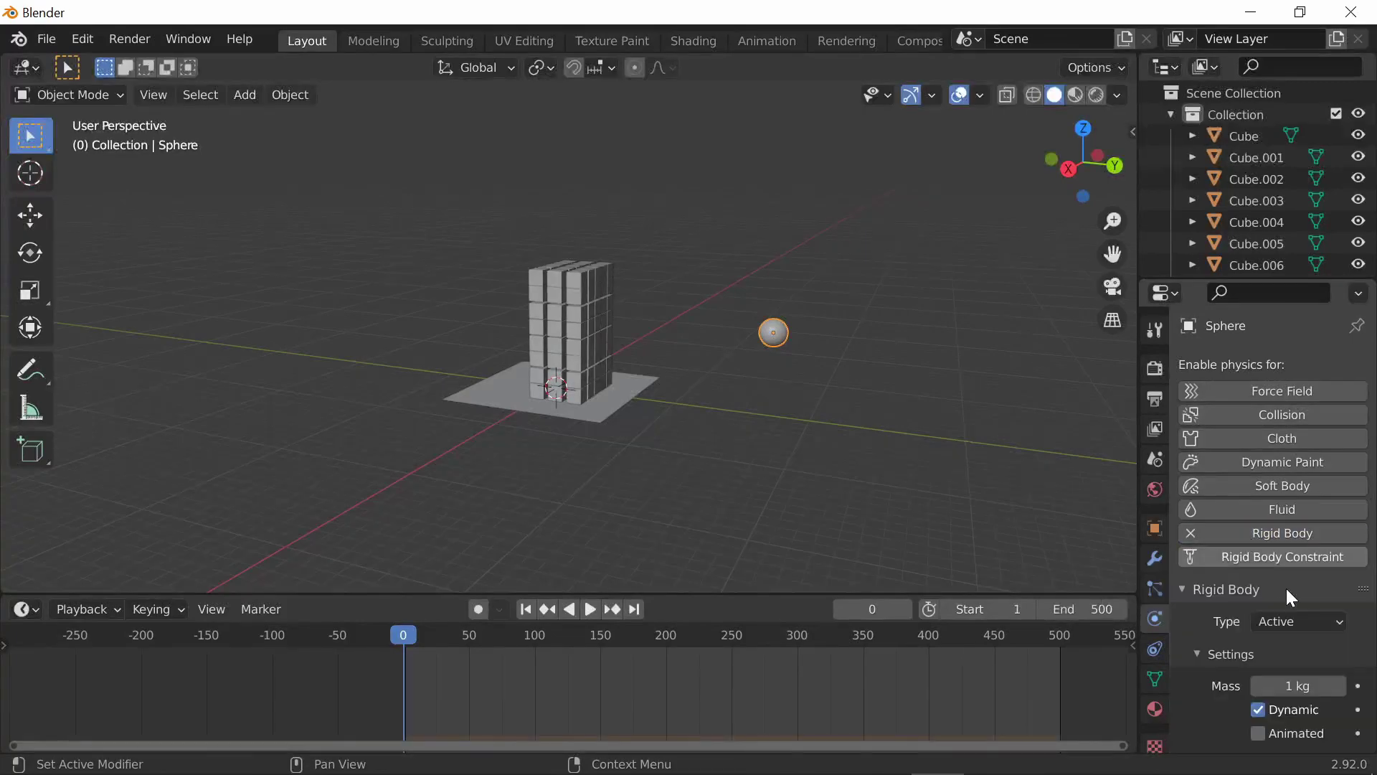
{"action": "left_click", "coordinate": [1284, 685]}
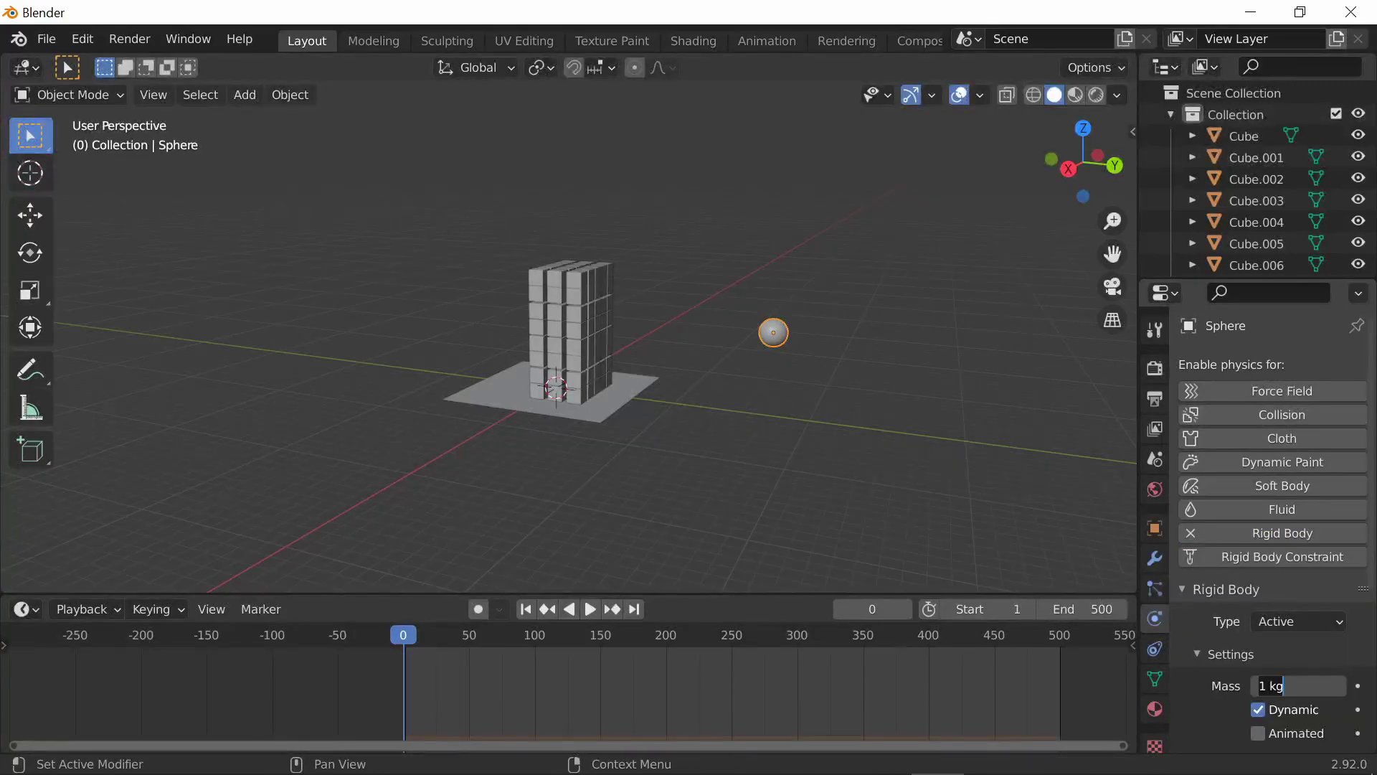
{"action": "type", "text": "10"}
{"action": "key", "text": "Return"}
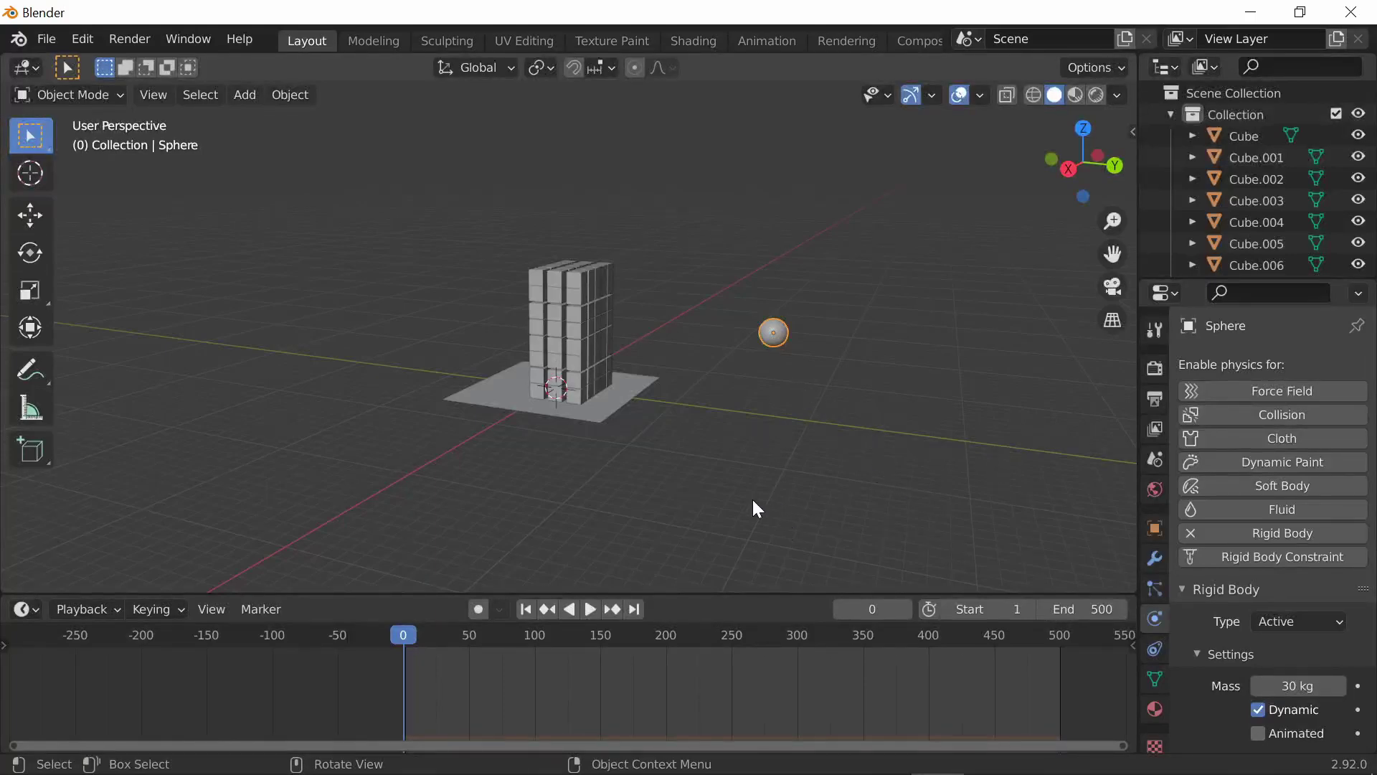
Step: Move the sphere farther from the cube stack along Y and insert a Location keyframe at frame 0
{"action": "key", "text": "g"}
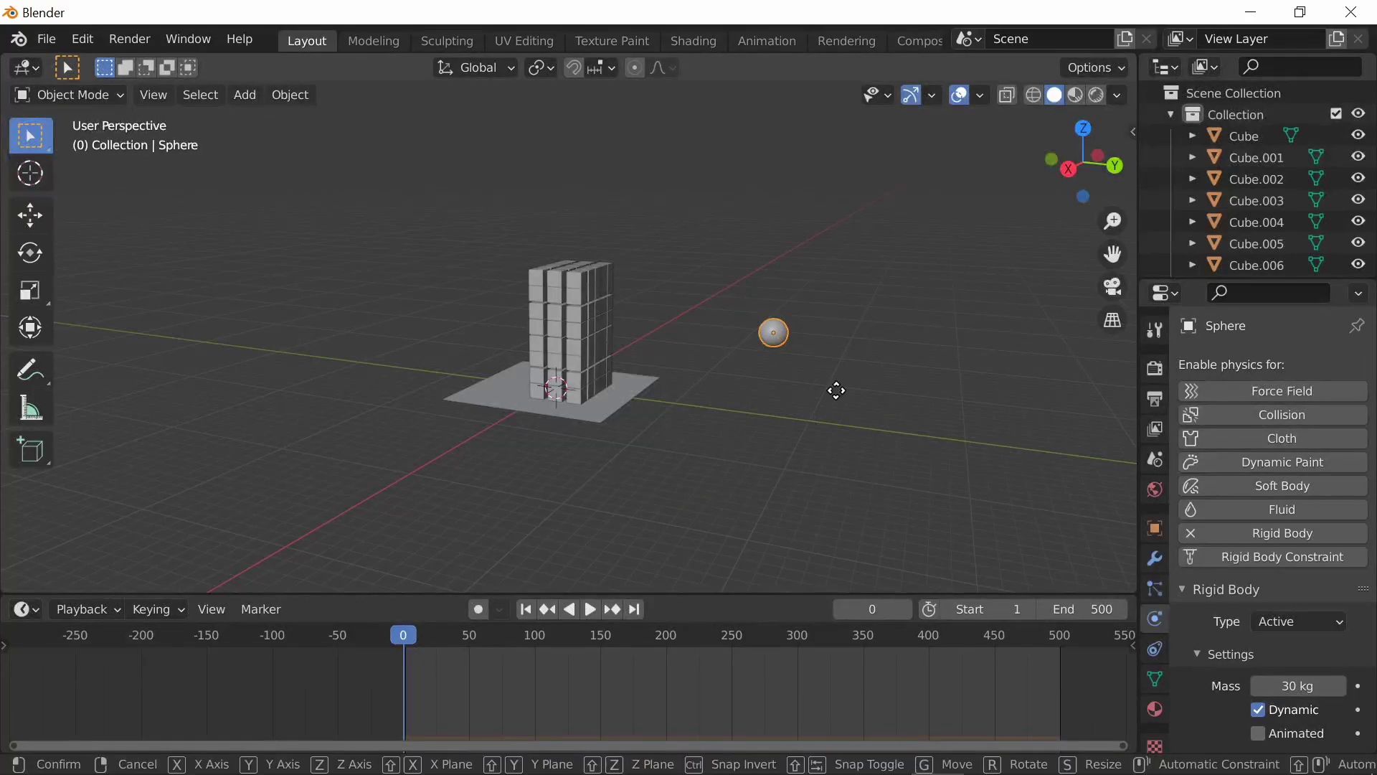
{"action": "key", "text": "y"}
{"action": "left_click", "coordinate": [925, 393]}
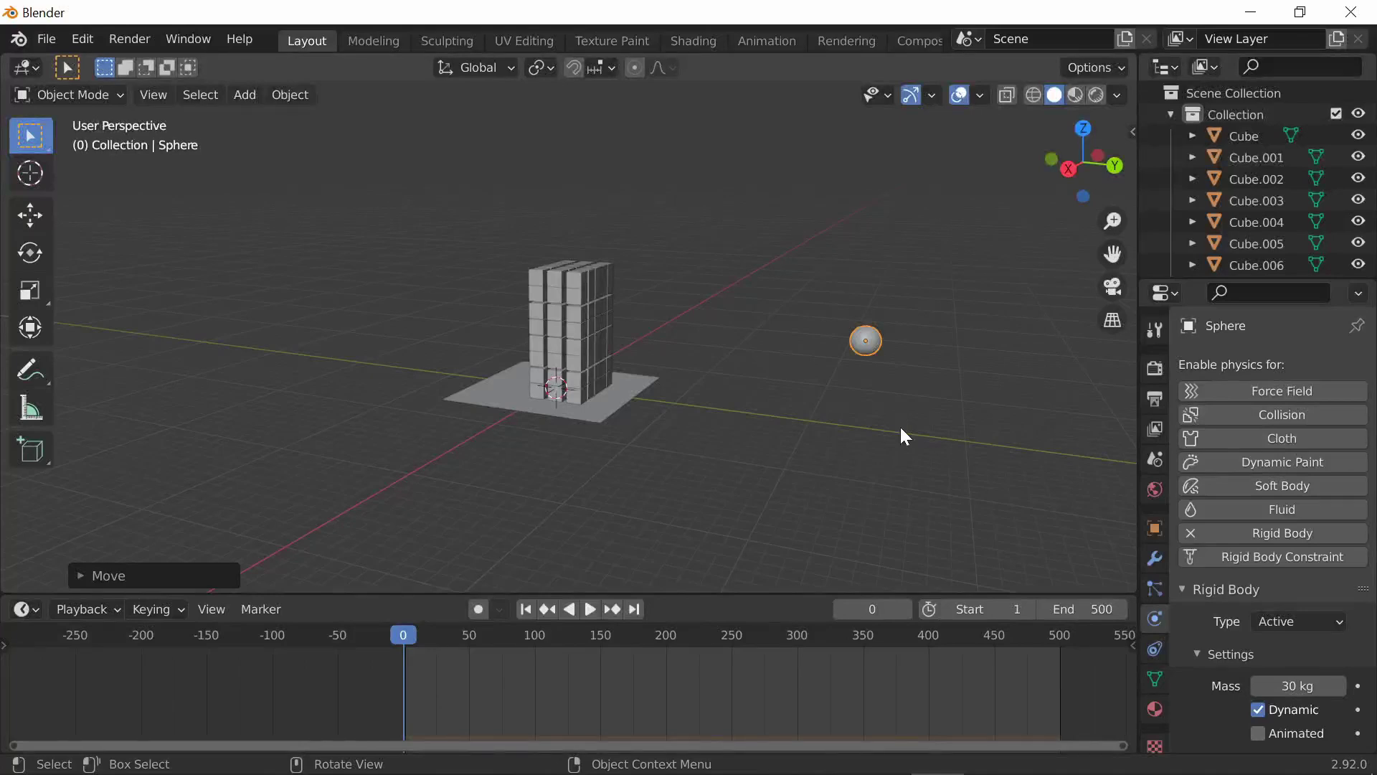
{"action": "key", "text": "i"}
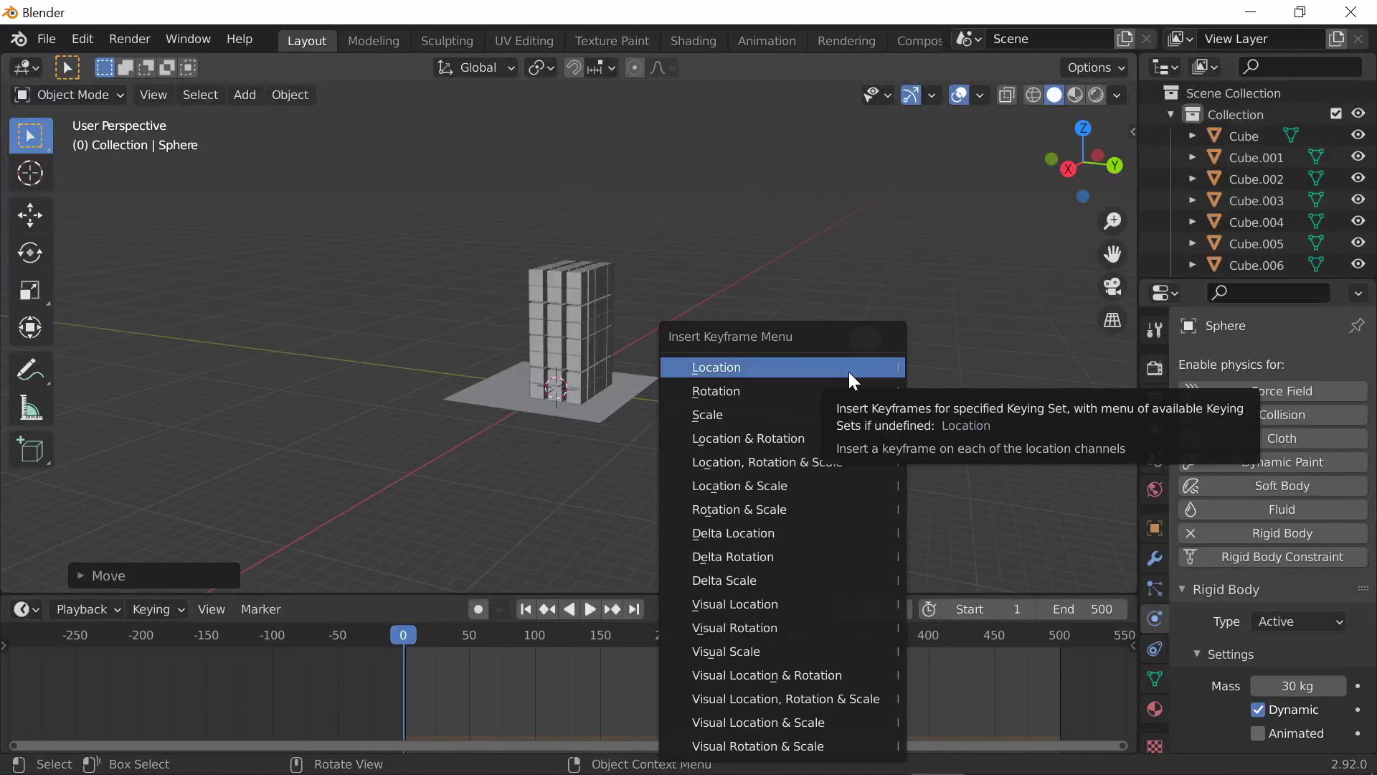
{"action": "left_click", "coordinate": [848, 370]}
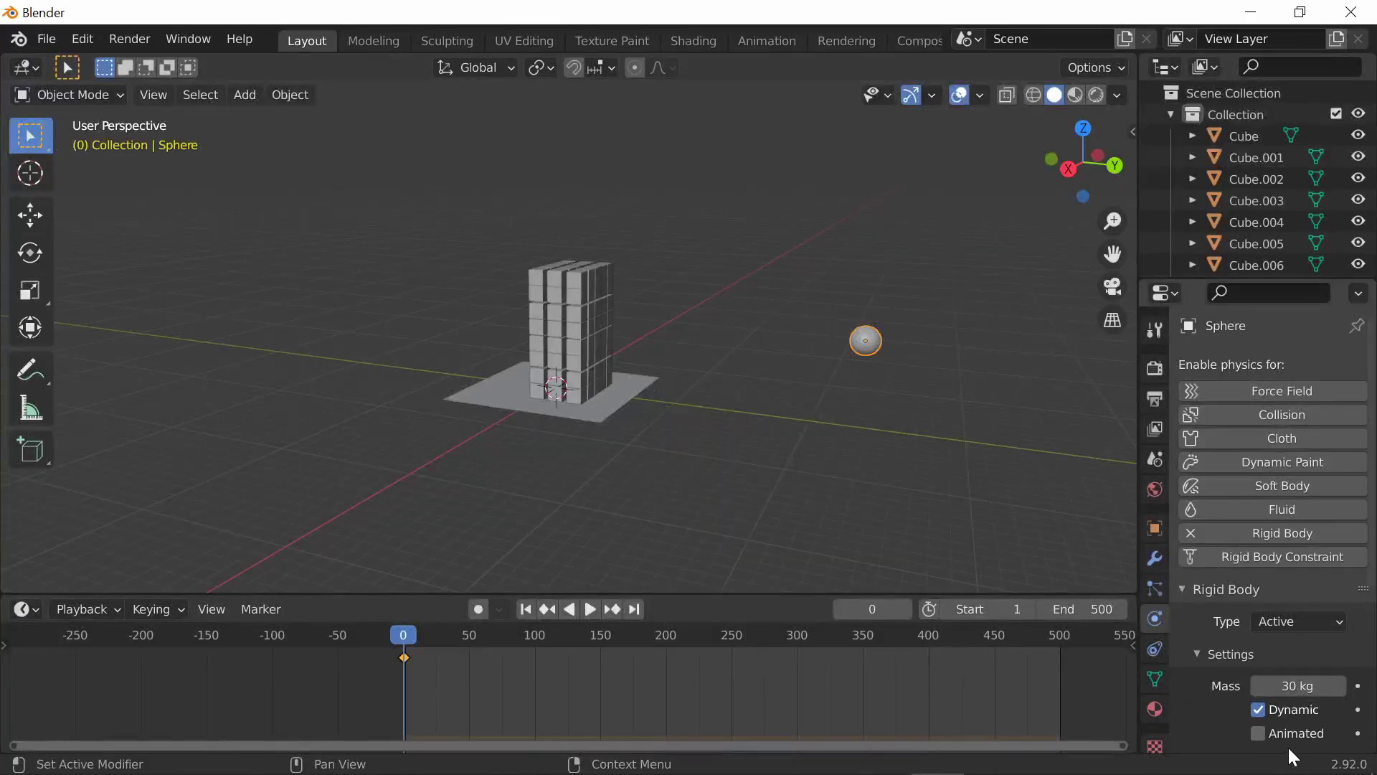
Step: Enable Animated on the sphere's rigid body, keyframe that setting at frame 0, and start playback
{"action": "scroll", "coordinate": [1279, 664], "scroll_direction": "down", "scroll_amount": 1}
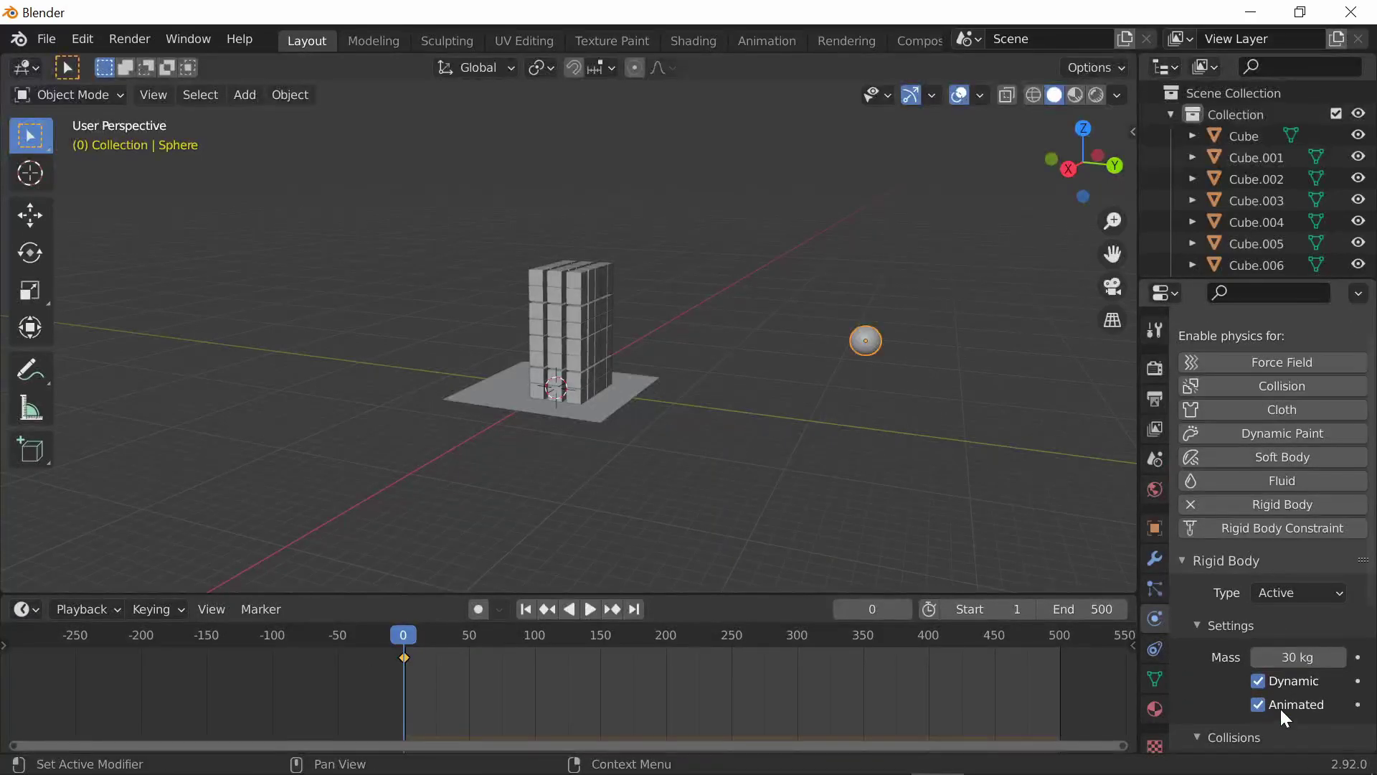
{"action": "key", "text": "i"}
{"action": "key", "text": "space"}
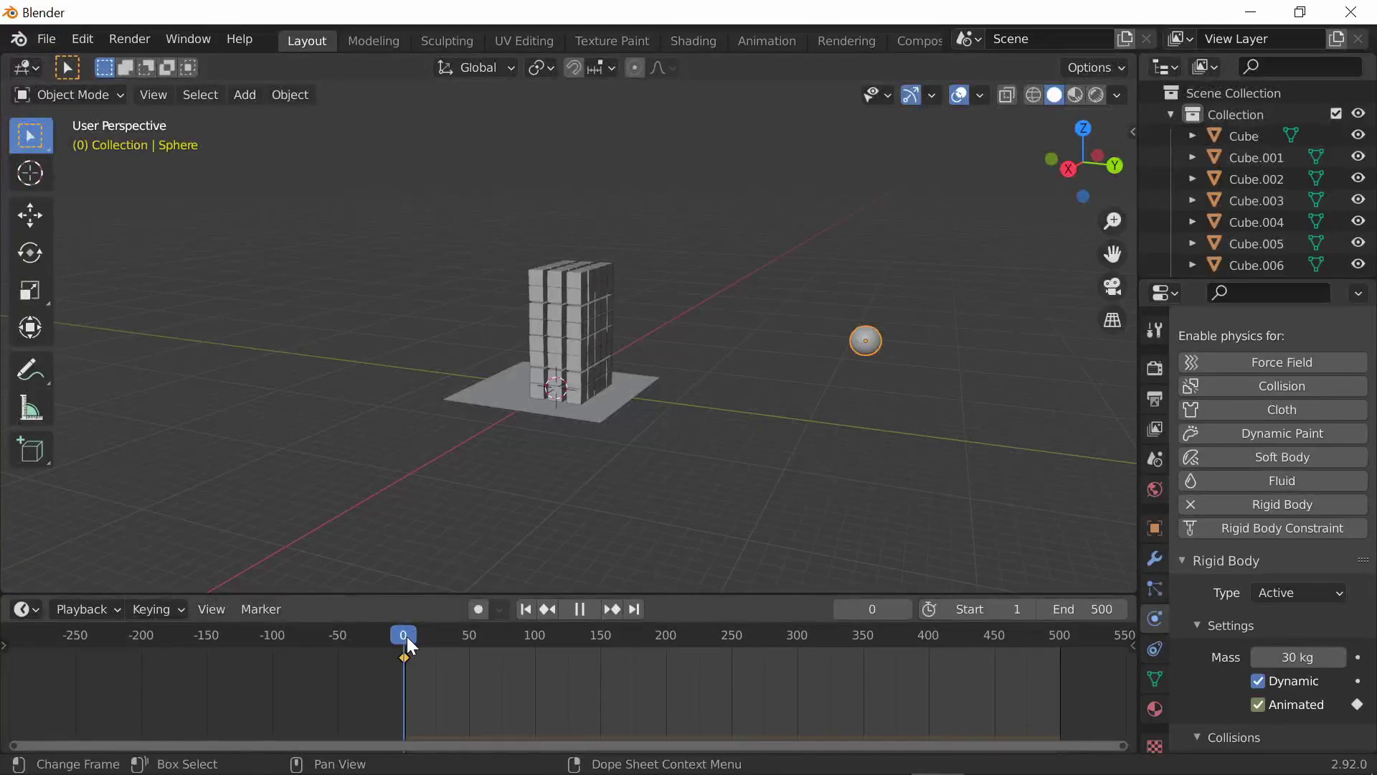
Step: At frame 10, move the sphere about 16 m along negative Y to just short of the cube stack and insert a Location keyframe
{"action": "left_click_drag", "start_coordinate": [406, 636], "coordinate": [416, 635]}
{"action": "key", "text": "space"}
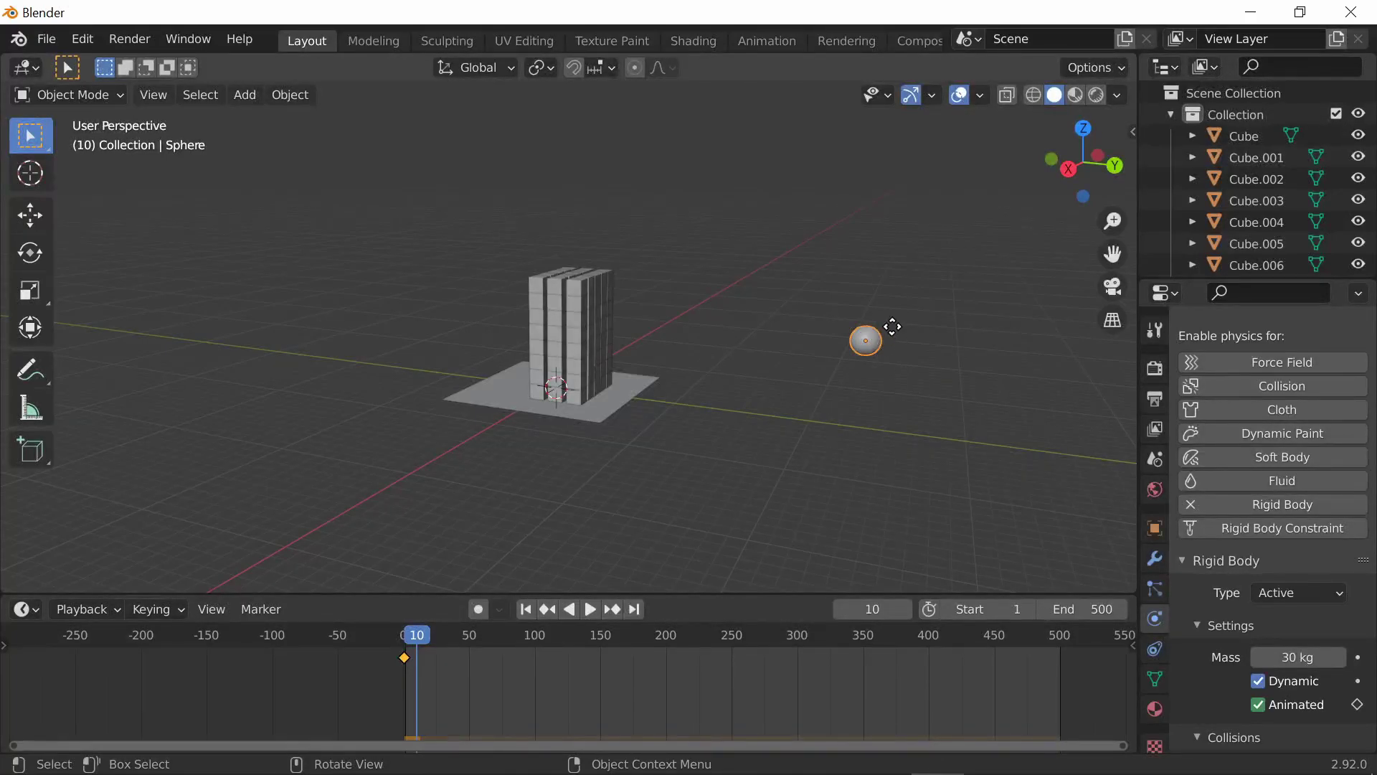
{"action": "key", "text": "g"}
{"action": "key", "text": "y"}
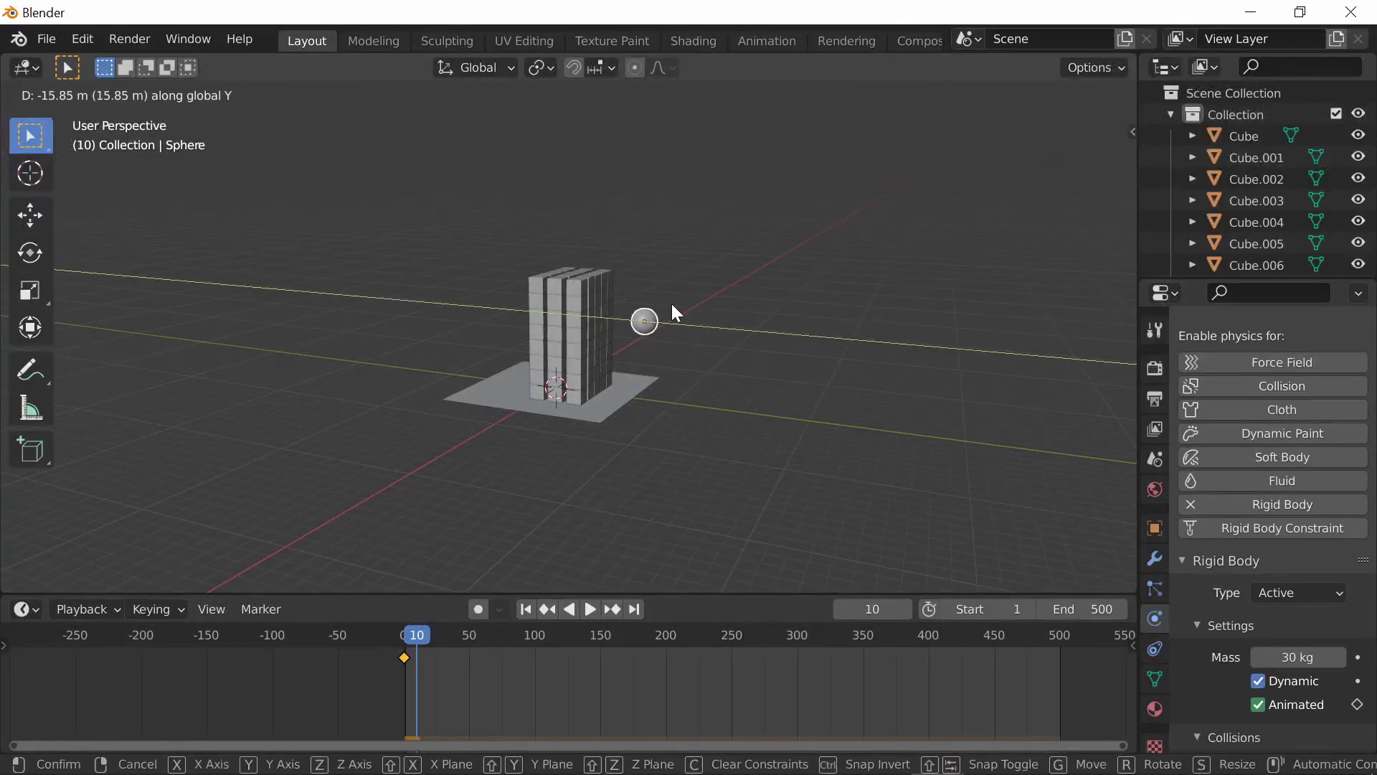
{"action": "left_click", "coordinate": [672, 304]}
{"action": "middle_click_drag", "start_coordinate": [711, 321], "coordinate": [743, 324]}
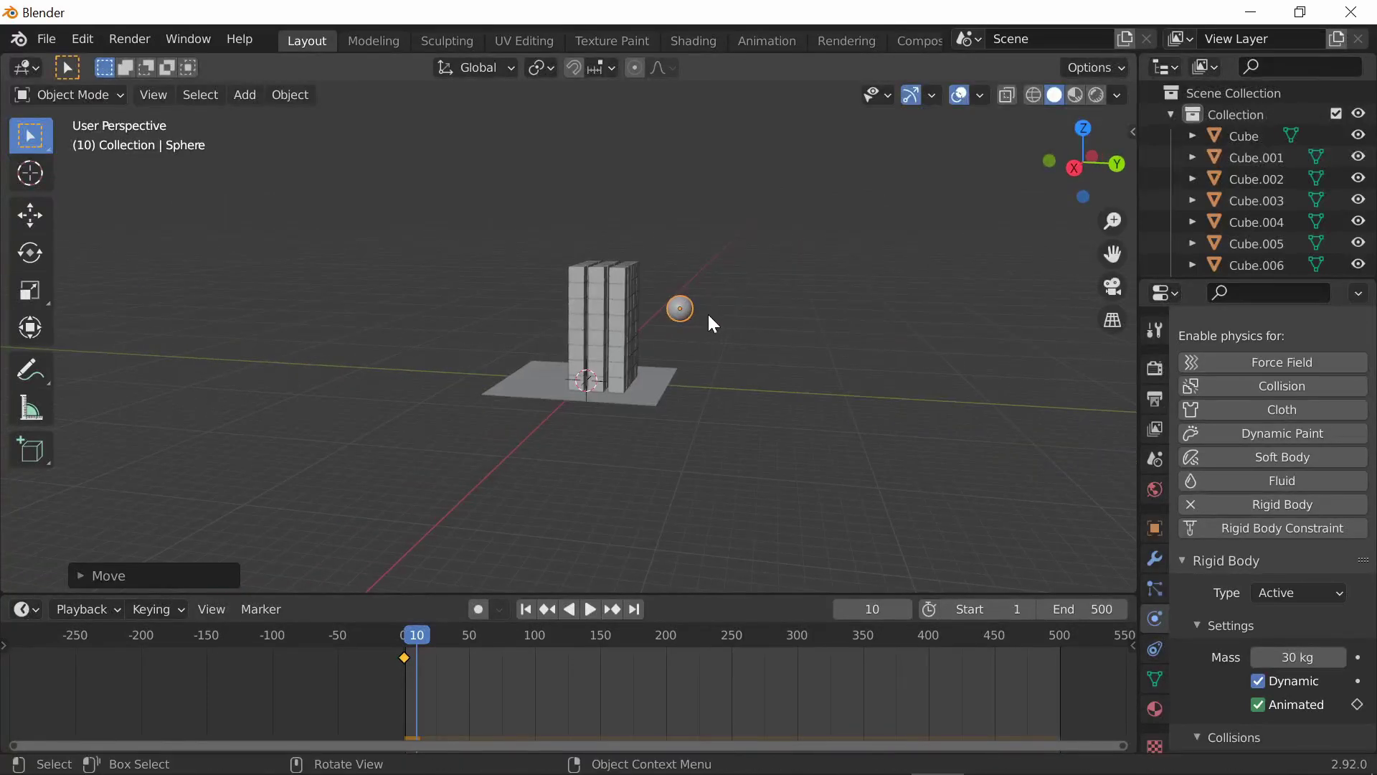
{"action": "key", "text": "i"}
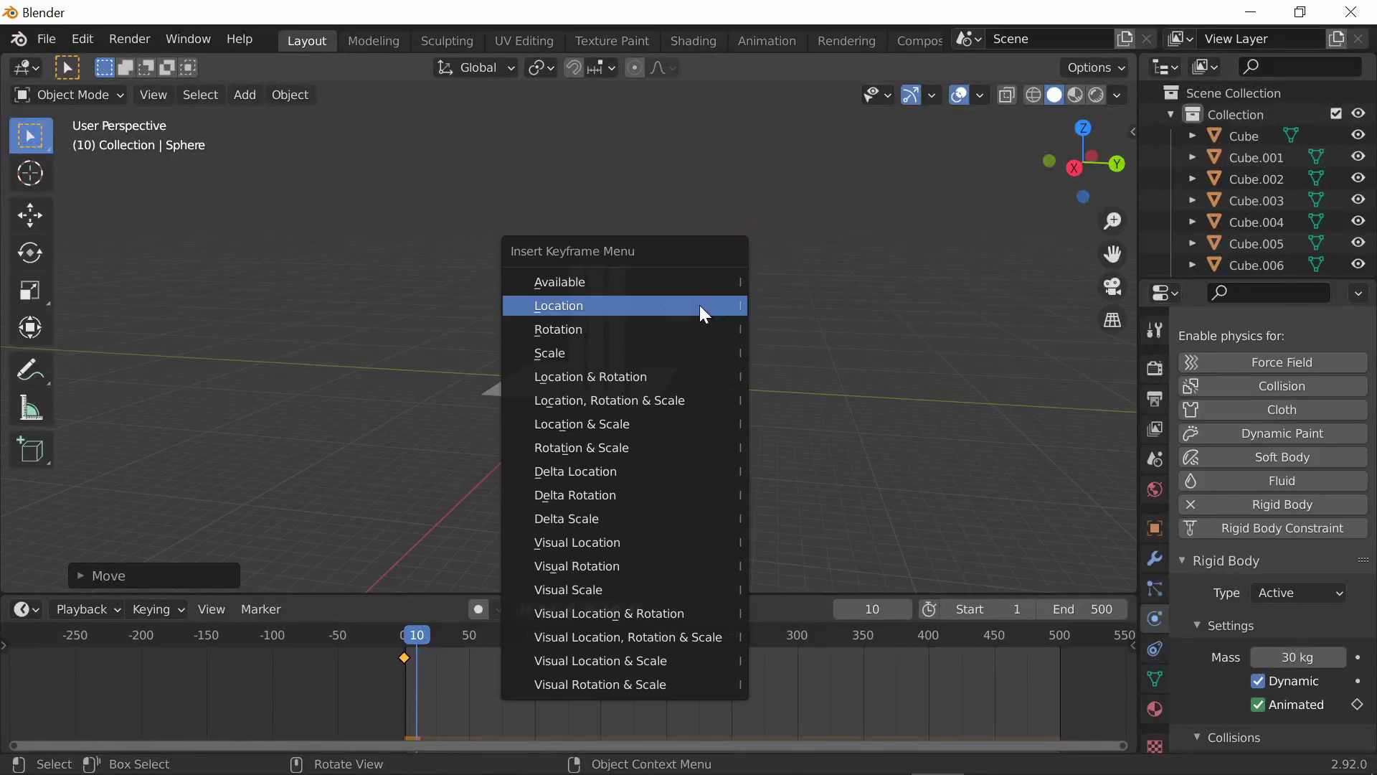
{"action": "left_click", "coordinate": [700, 305]}
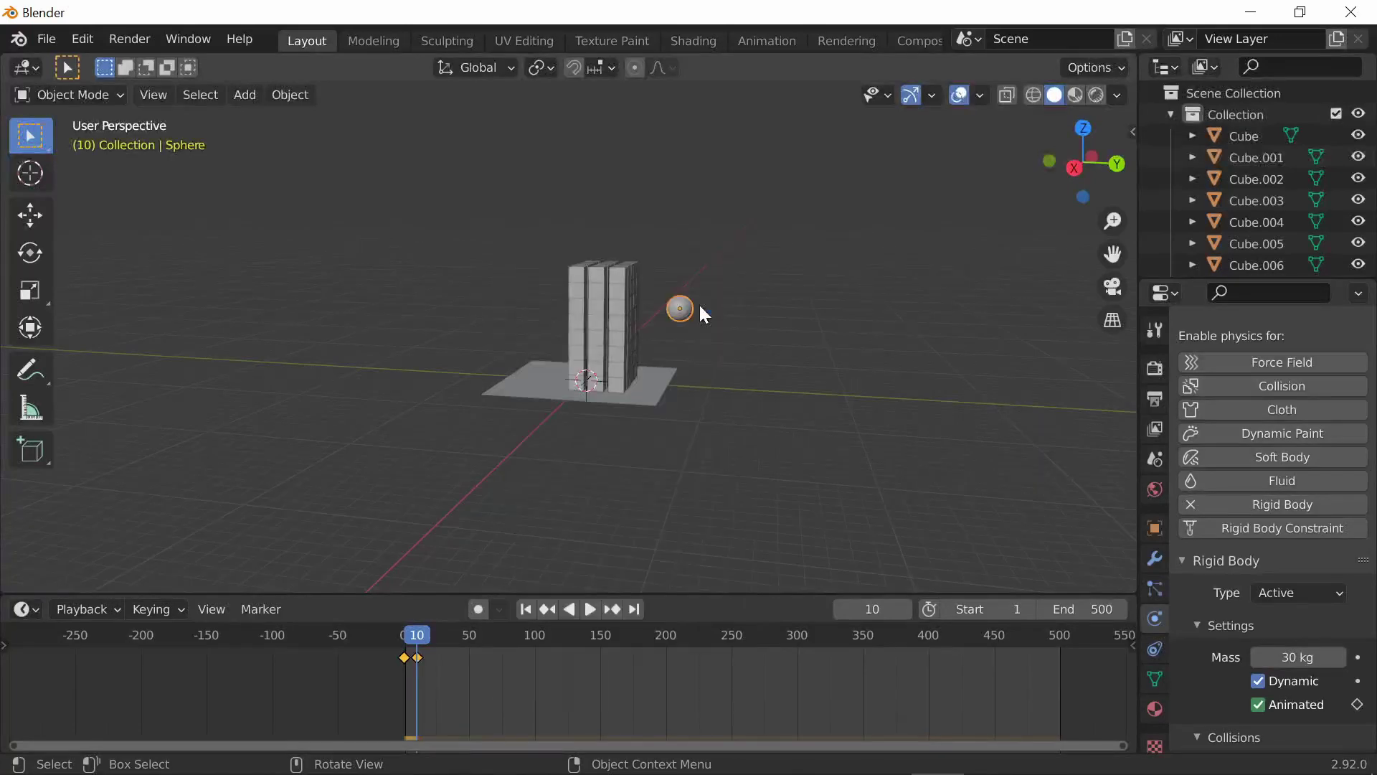
Step: Disable Animated on the sphere's rigid body, keyframe that setting at frame 10, and play the simulation from frame 0
{"action": "left_click", "coordinate": [1259, 703]}
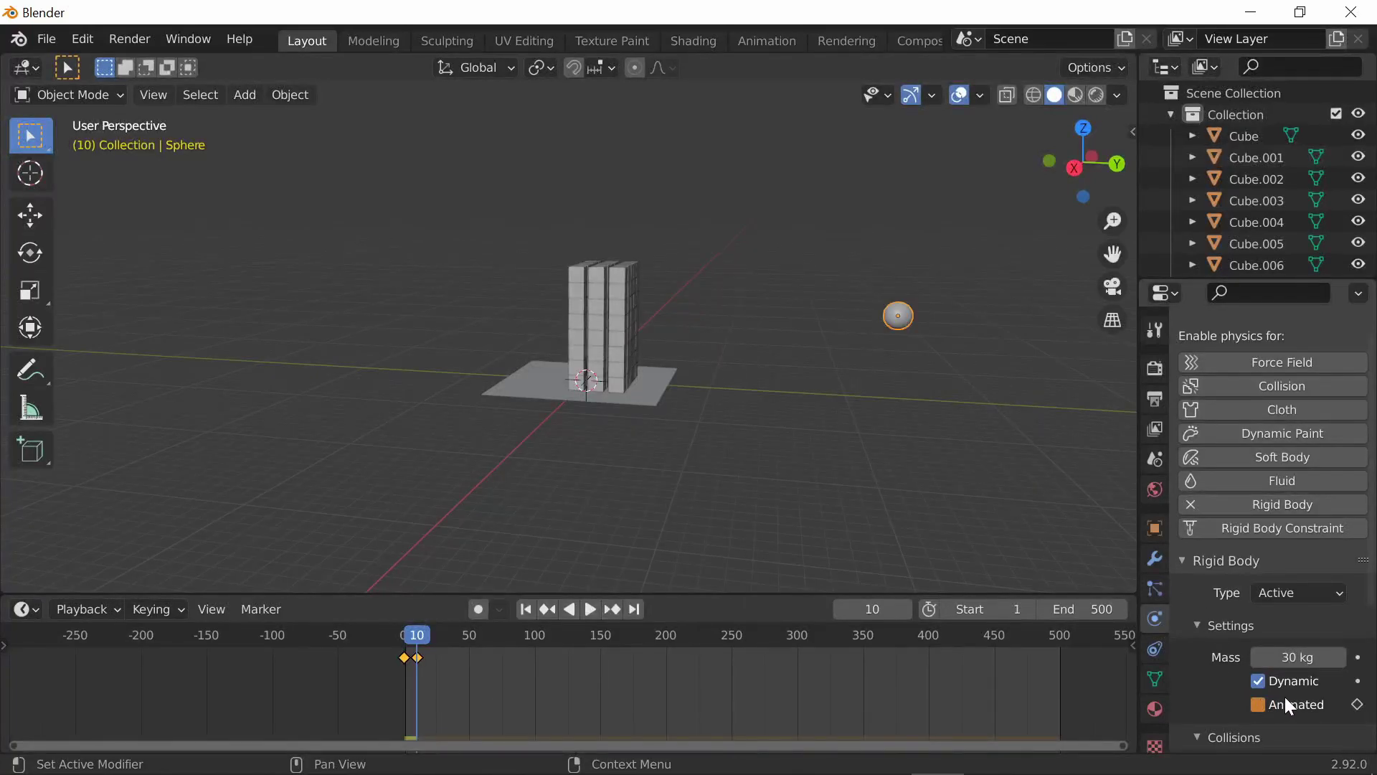
{"action": "key", "text": "i"}
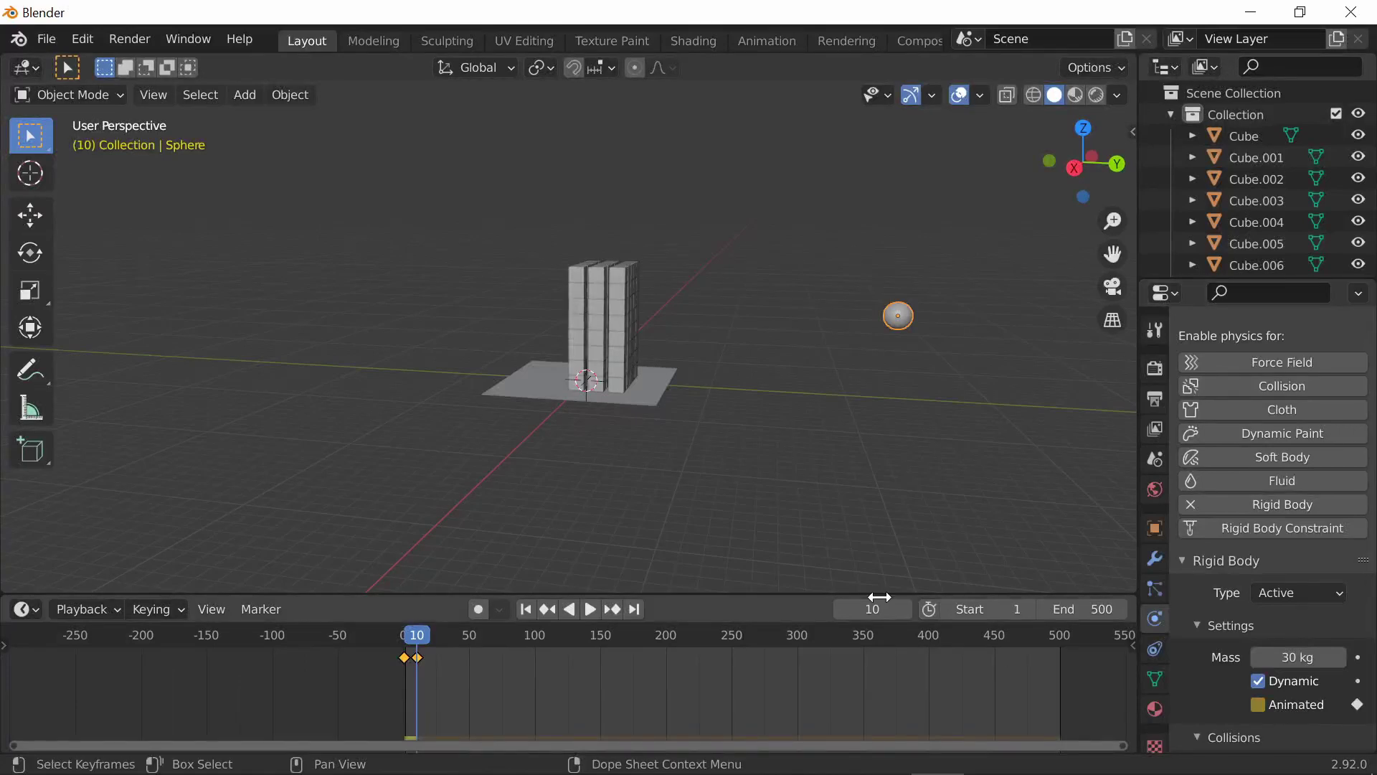
{"action": "left_click_drag", "start_coordinate": [421, 640], "coordinate": [353, 646]}
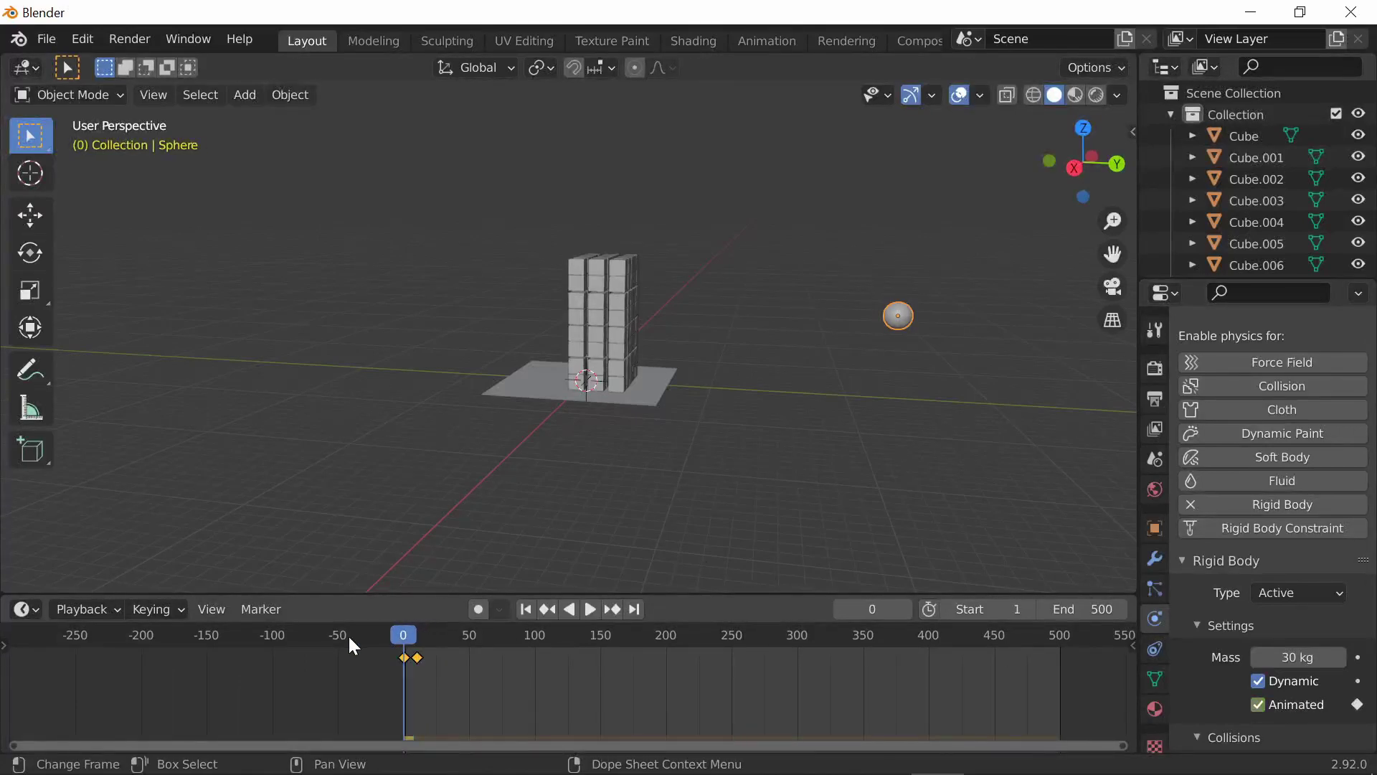
{"action": "left_click", "coordinate": [590, 610]}
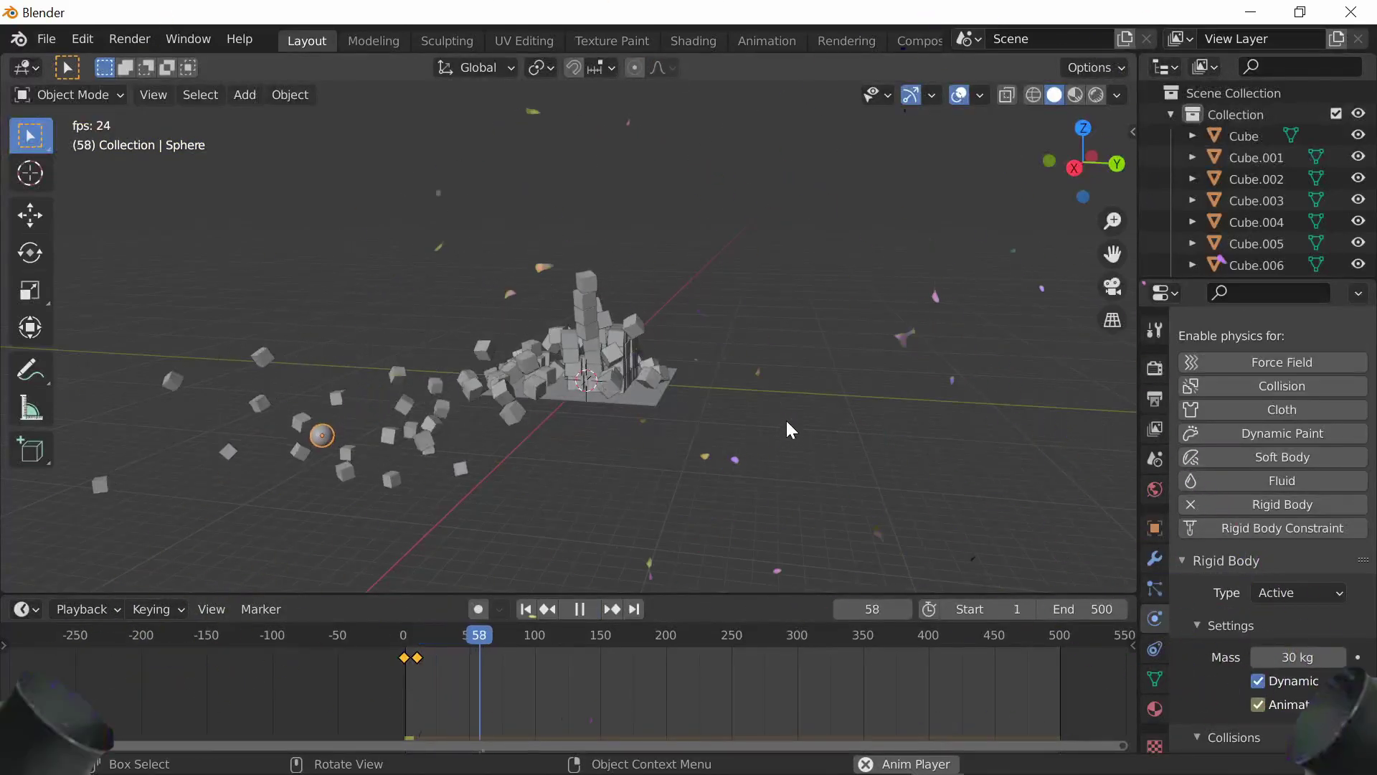
{"action": "middle_click_drag", "start_coordinate": [786, 420], "coordinate": [751, 424]}
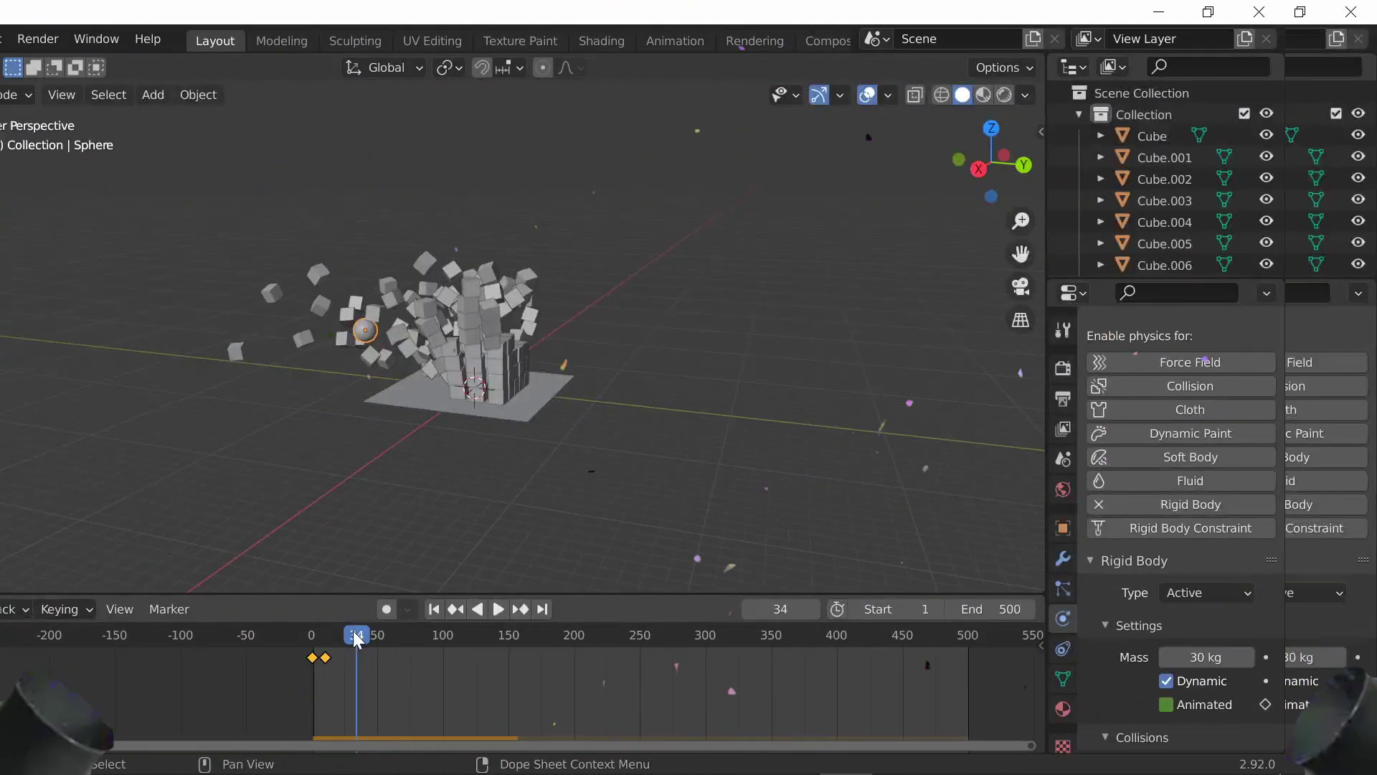
Step: Scrub through the sphere's impact with the cubes, return to frame 0, and briefly replay the simulation
{"action": "left_click_drag", "start_coordinate": [430, 635], "coordinate": [381, 640]}
{"action": "left_click", "coordinate": [580, 609]}
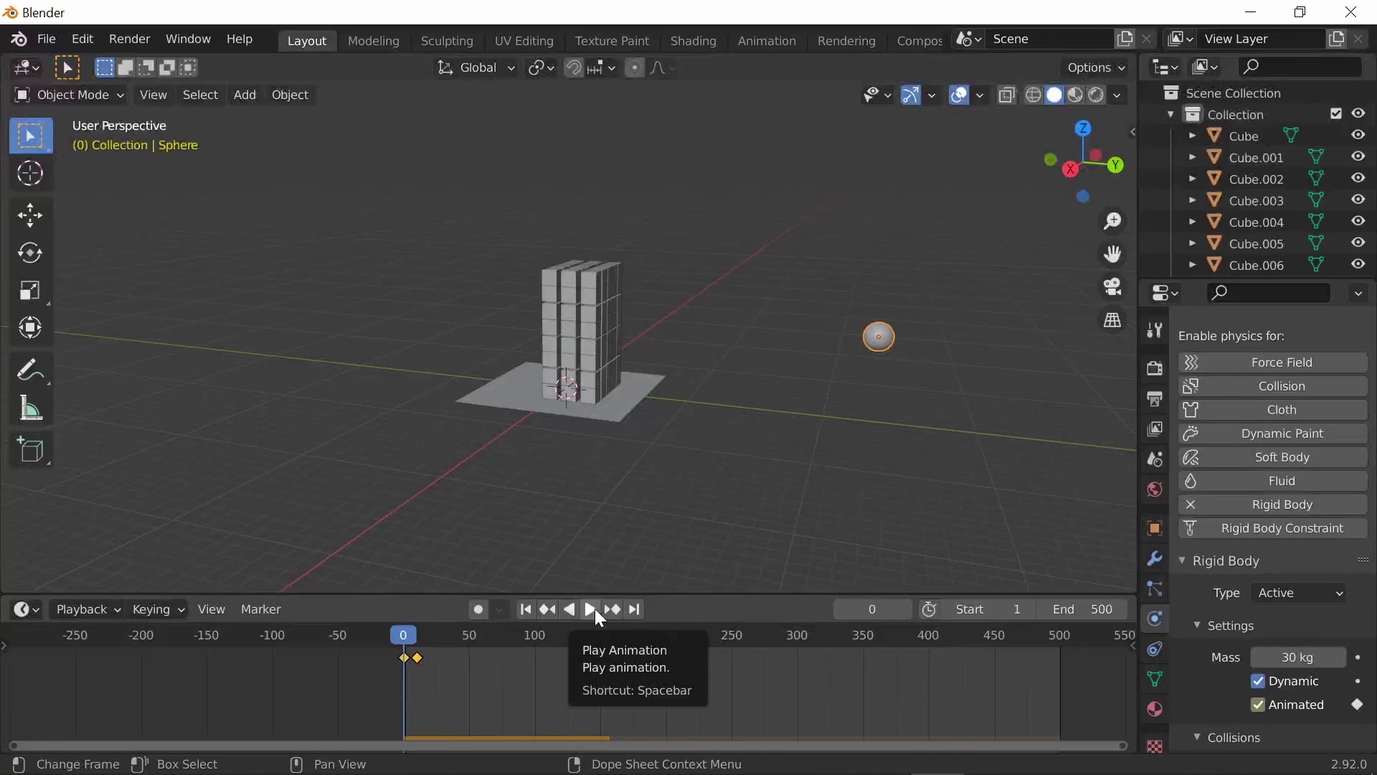
{"action": "left_click", "coordinate": [595, 608]}
{"action": "key", "text": "Escape"}
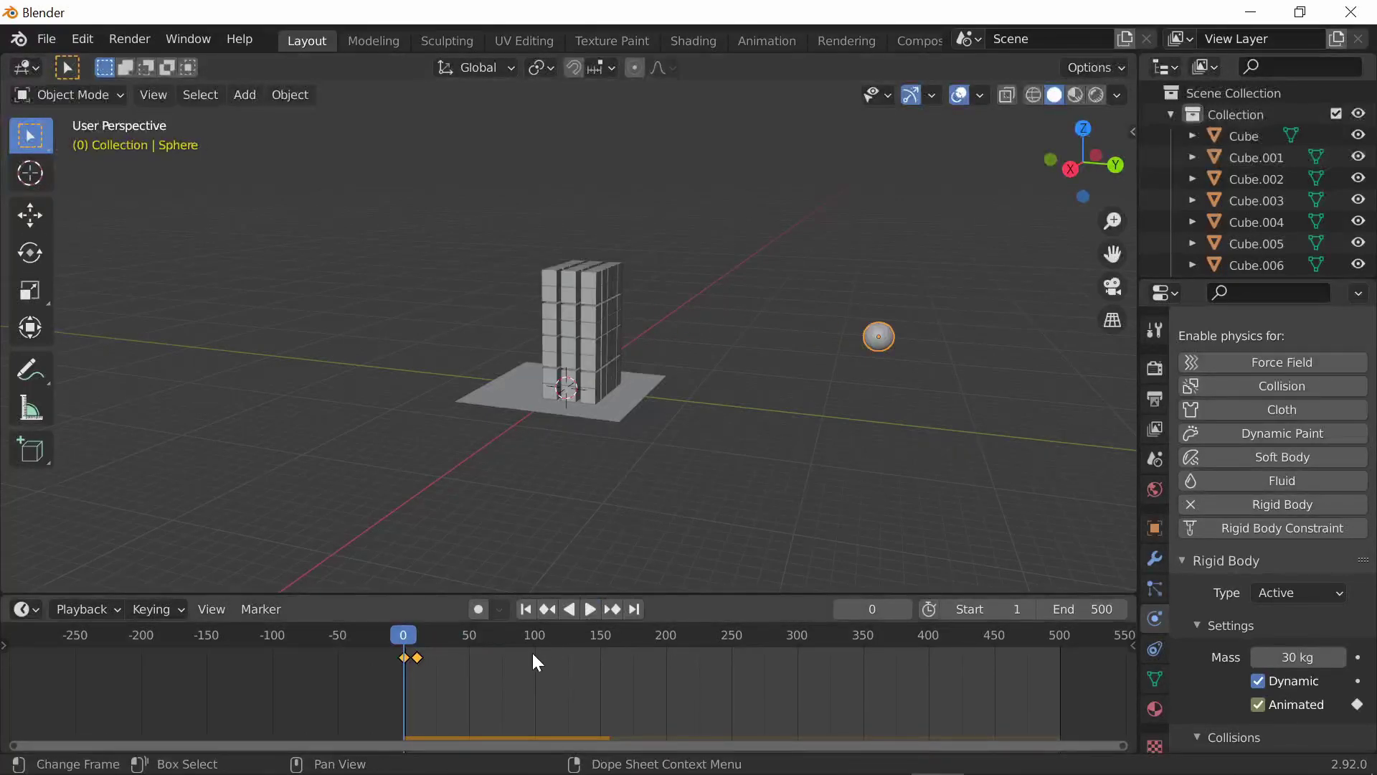
Step: Set the sphere's keyframes to Linear interpolation and play the simulation from frame 0
{"action": "right_click", "coordinate": [479, 665]}
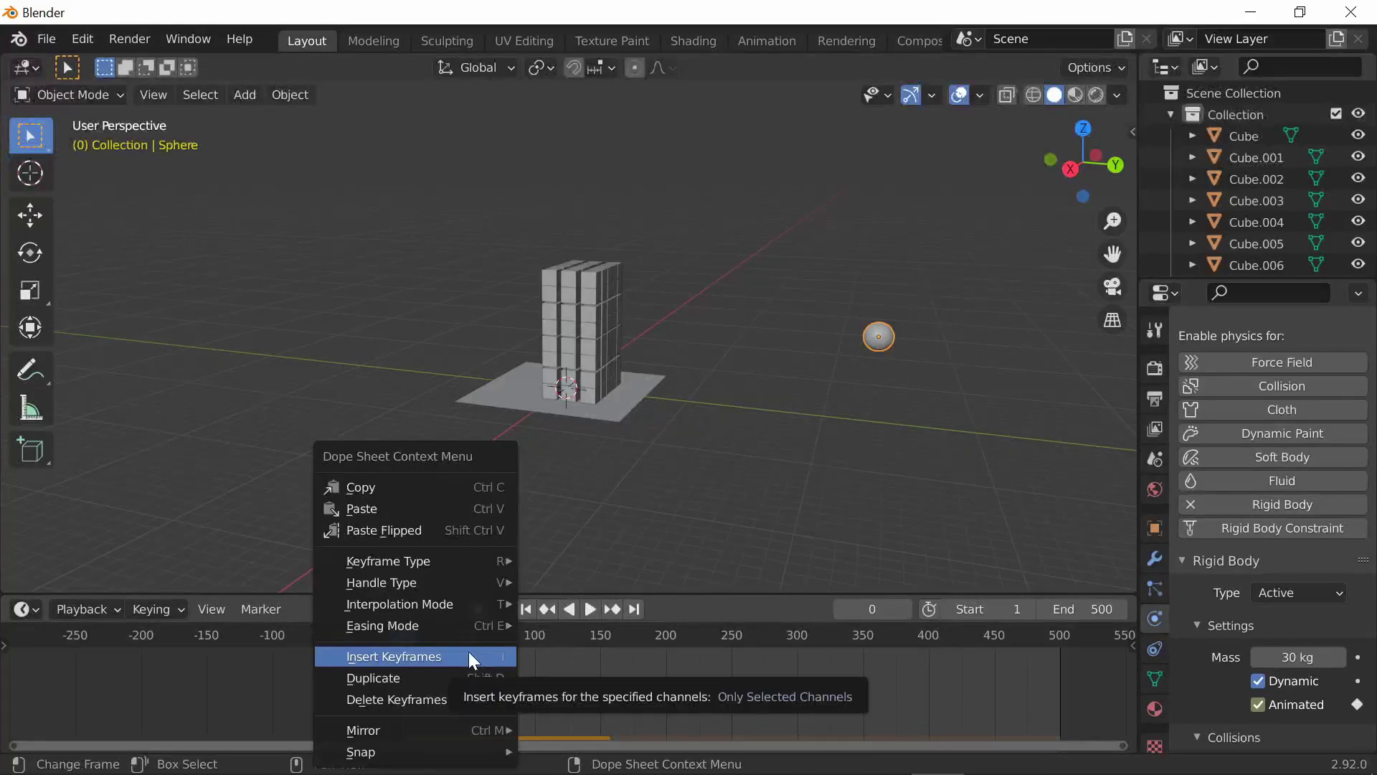
{"action": "mouse_move", "coordinate": [472, 604]}
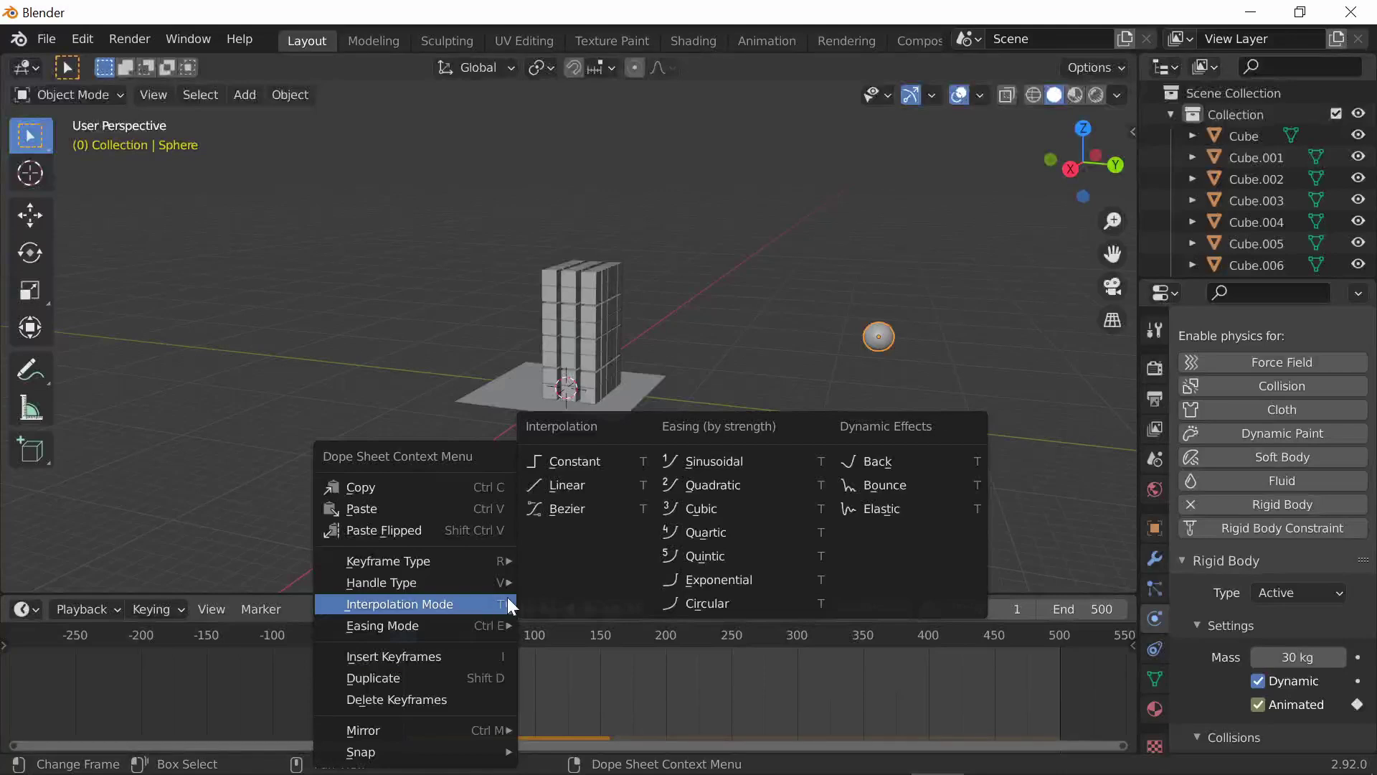
{"action": "left_click", "coordinate": [593, 485]}
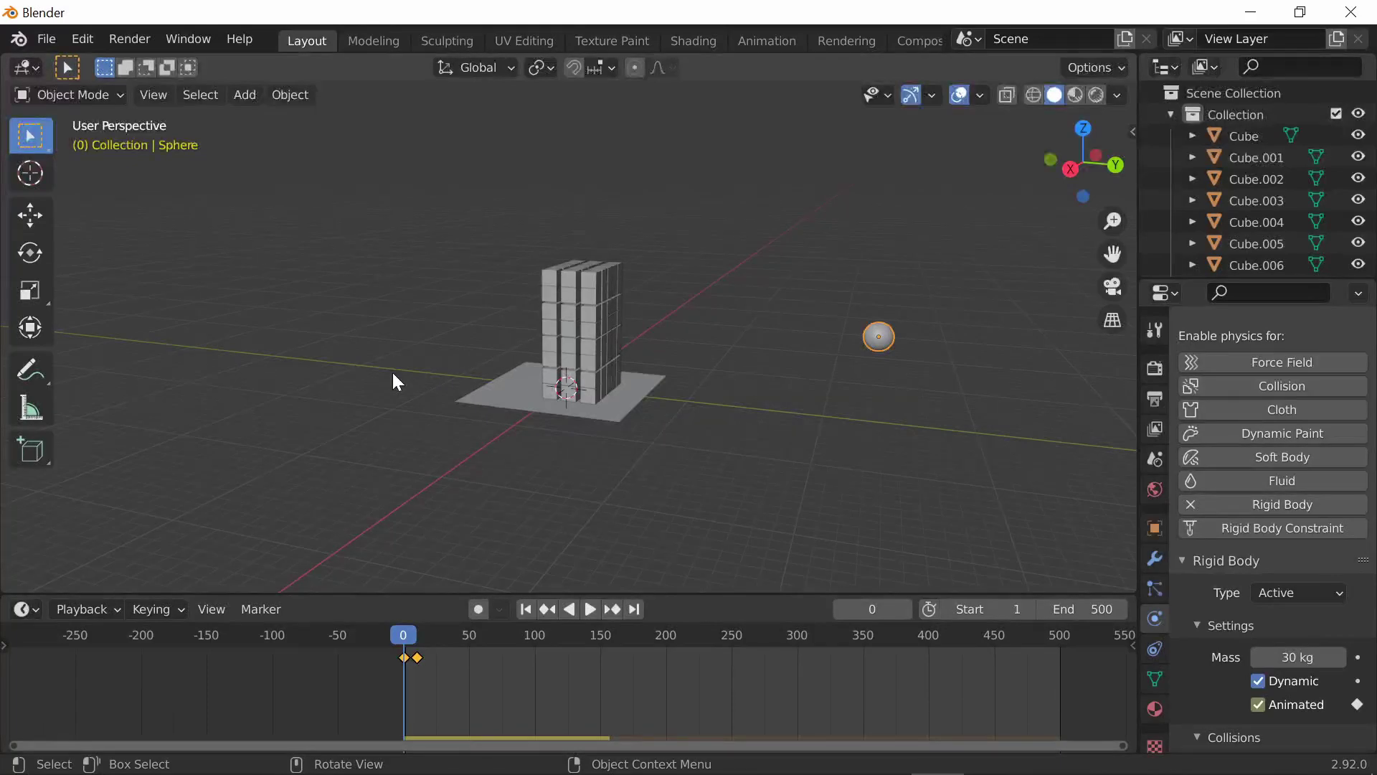
{"action": "left_click", "coordinate": [591, 609]}
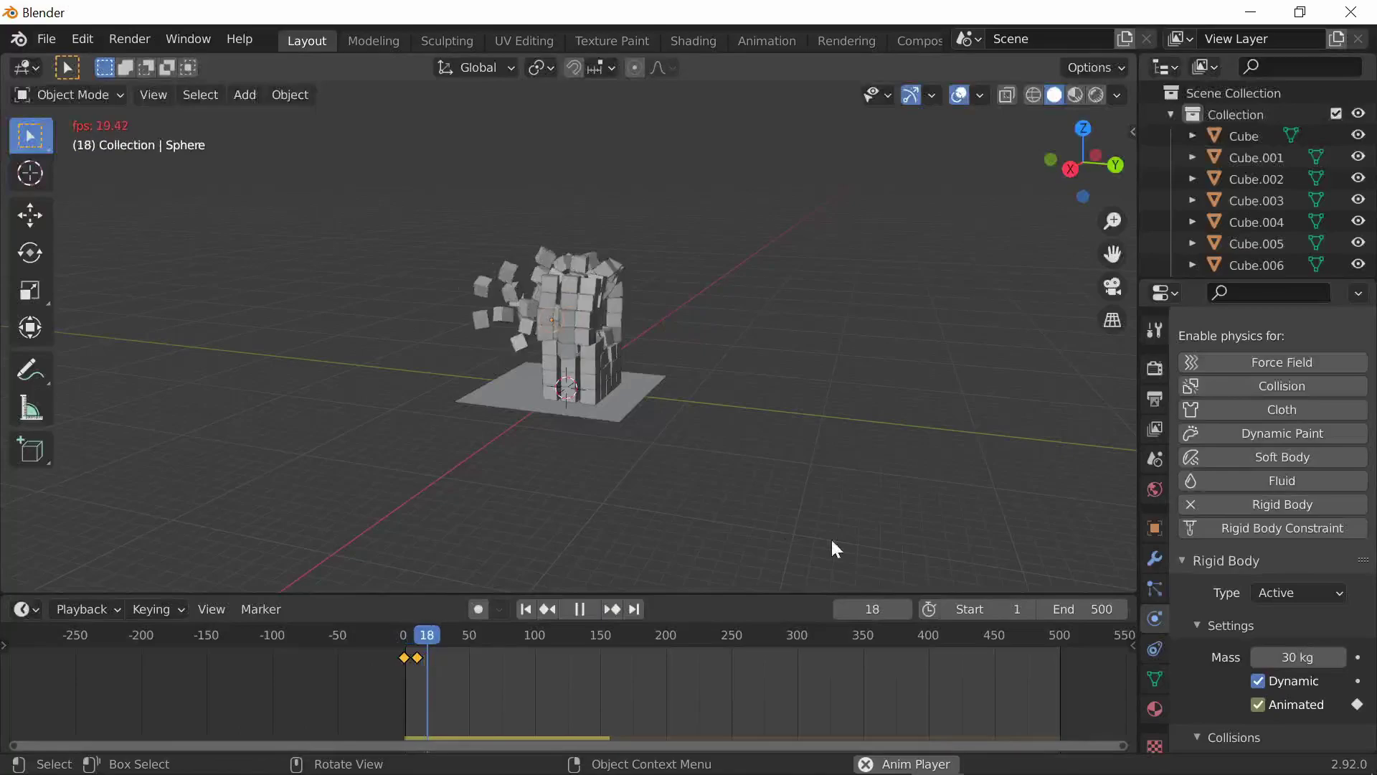